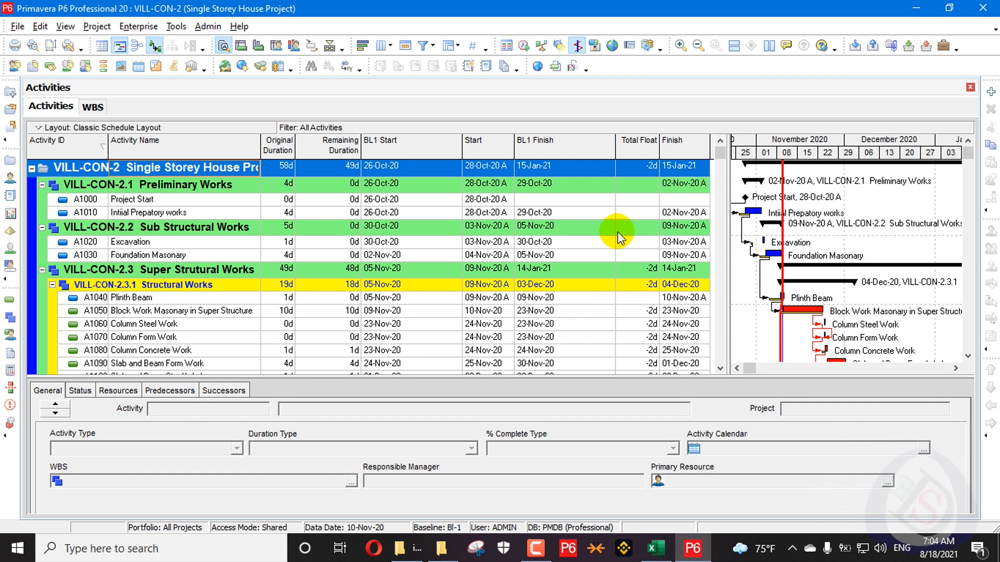
# Step: Hide the progress line in the Gantt chart
pyautogui.click(575, 47)
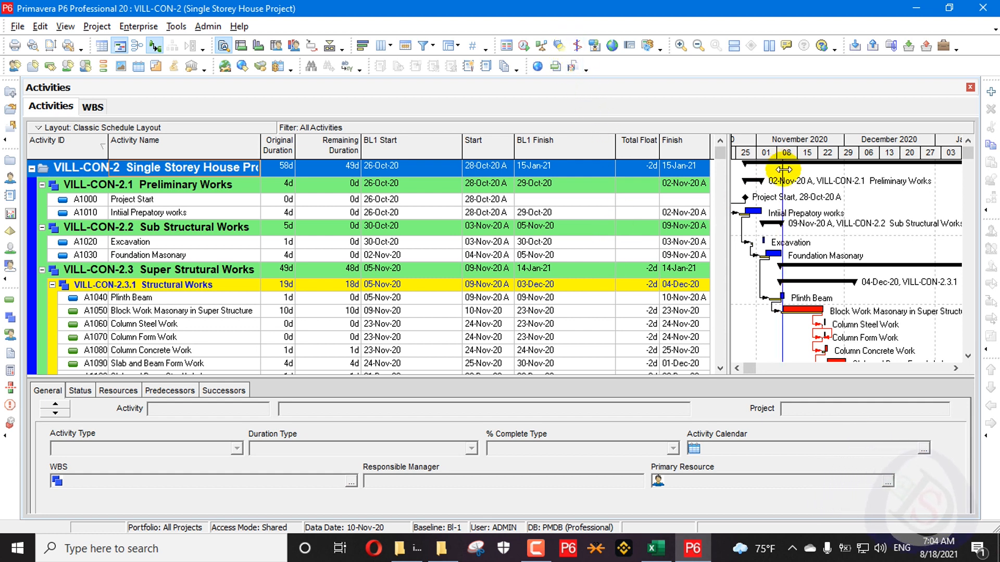
pyautogui.click(774, 243)
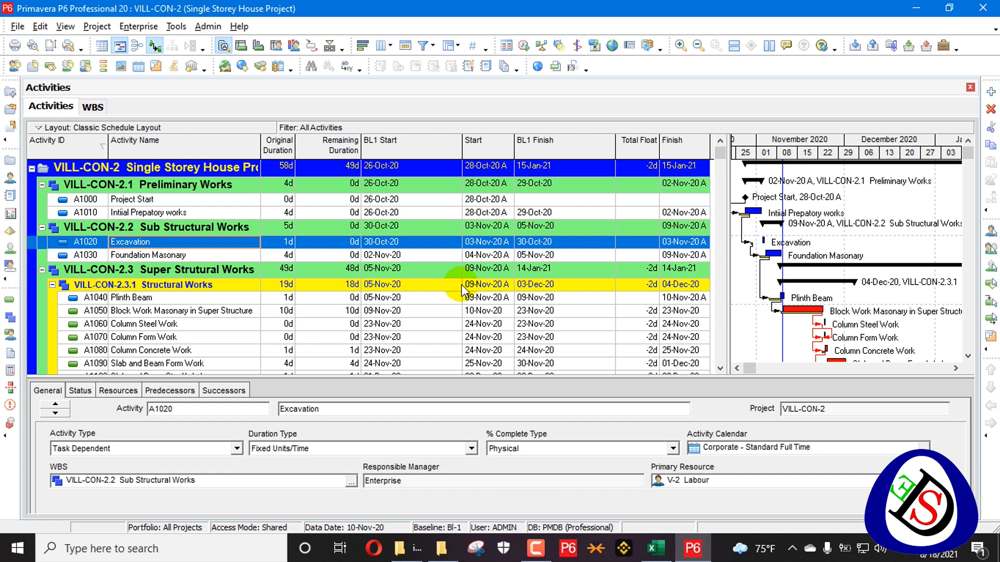
# Step: Mark activity A1050 Block Work Masonary in Super Structure as started on 10-Nov-20
pyautogui.click(123, 313)
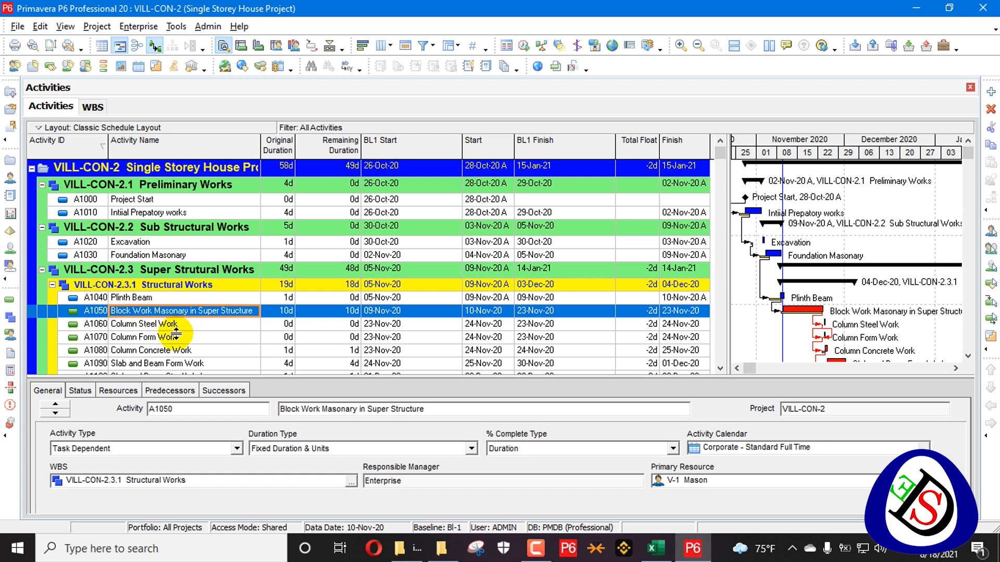
pyautogui.click(71, 391)
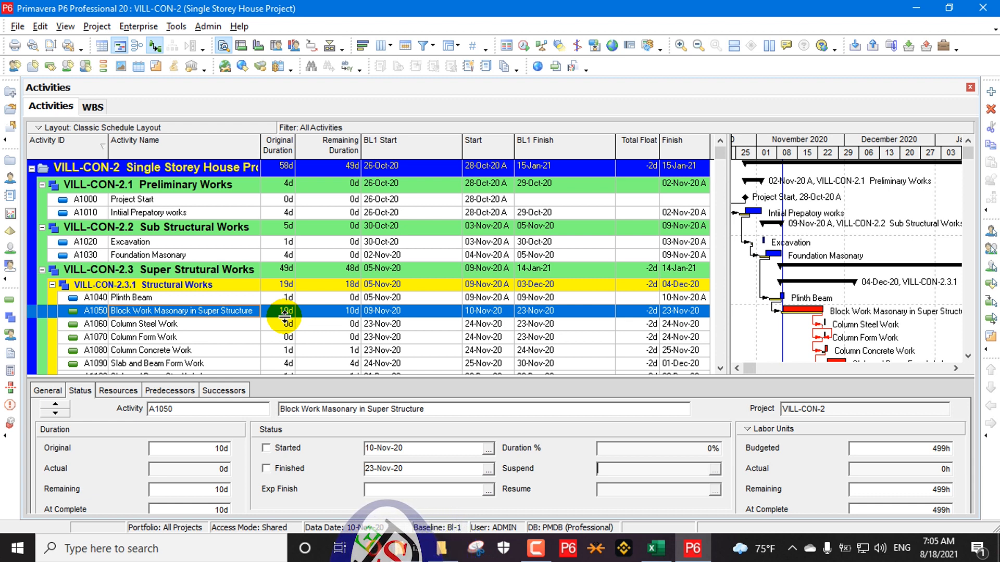
pyautogui.click(265, 448)
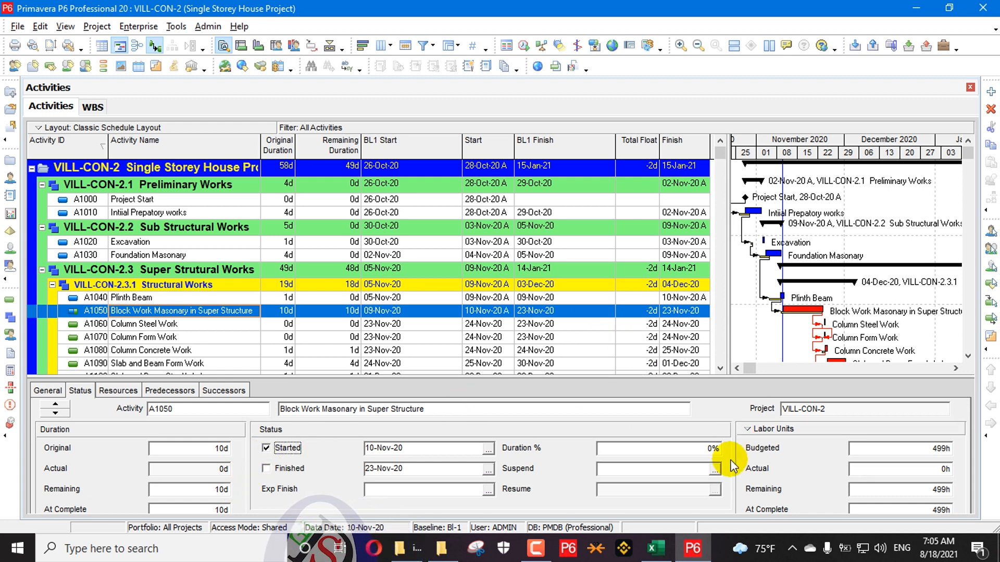
# Step: Set the suspend date of activity A1050 to 12-Nov-20 and its resume date to 19-Nov-20
pyautogui.click(715, 469)
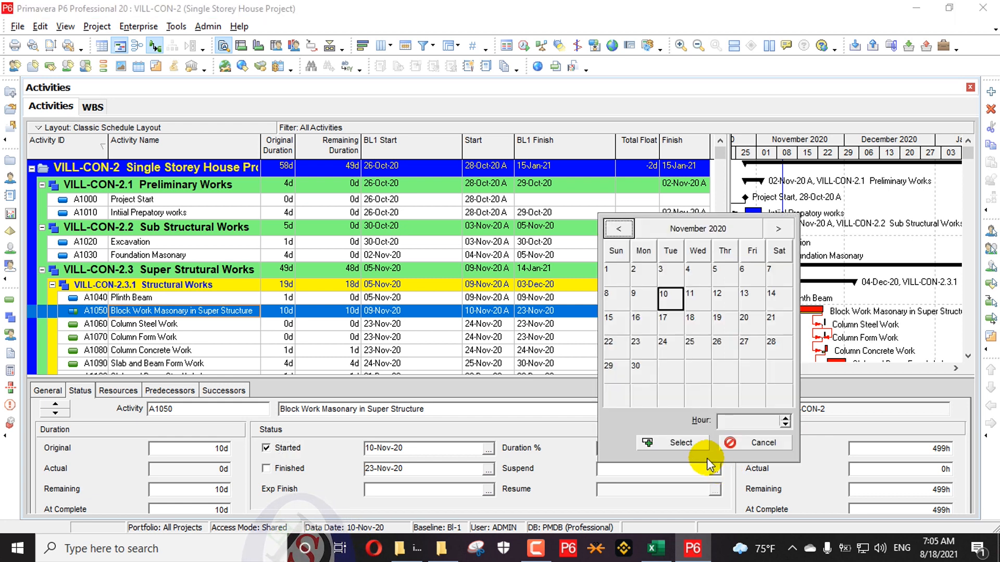
pyautogui.click(726, 298)
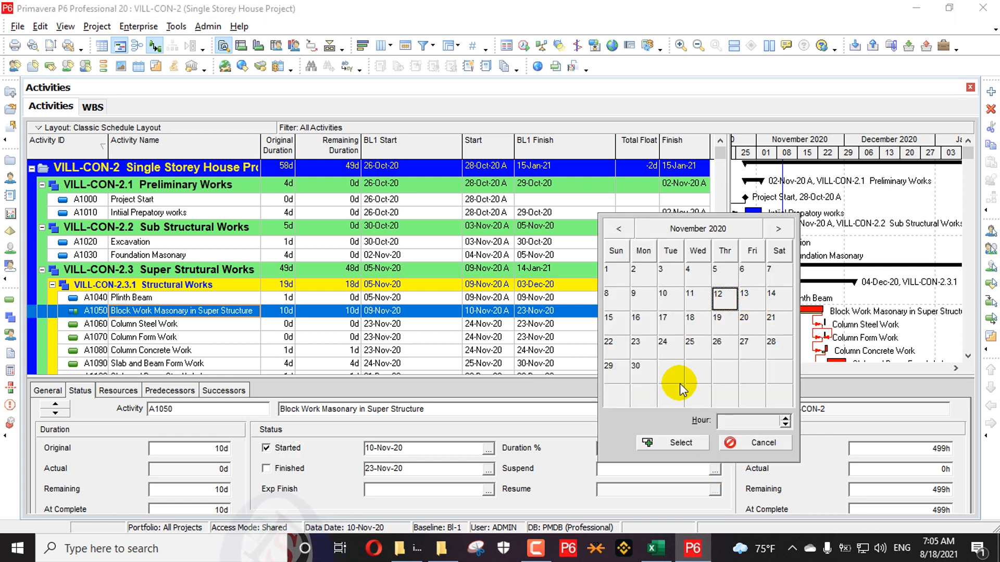
pyautogui.click(681, 443)
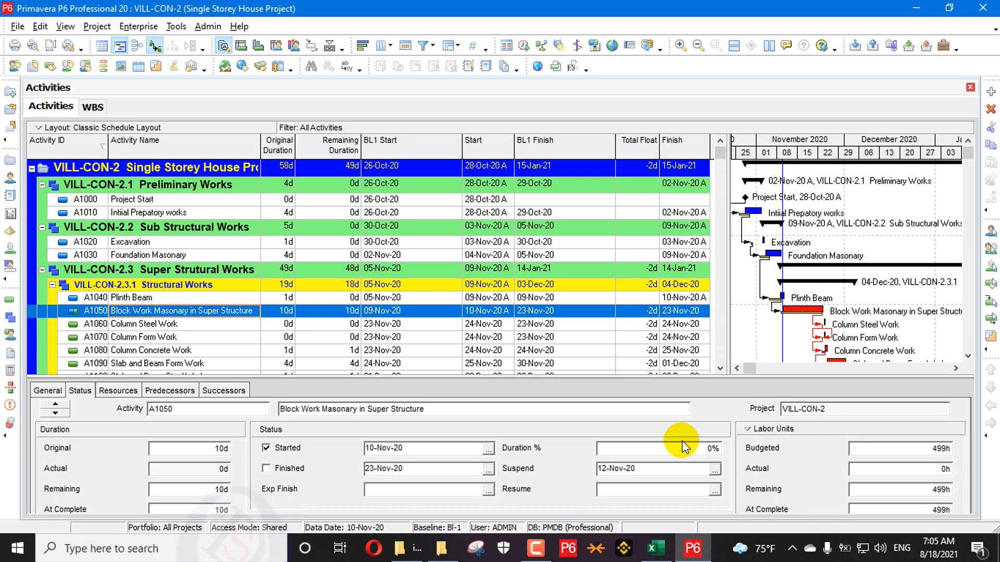
pyautogui.click(717, 490)
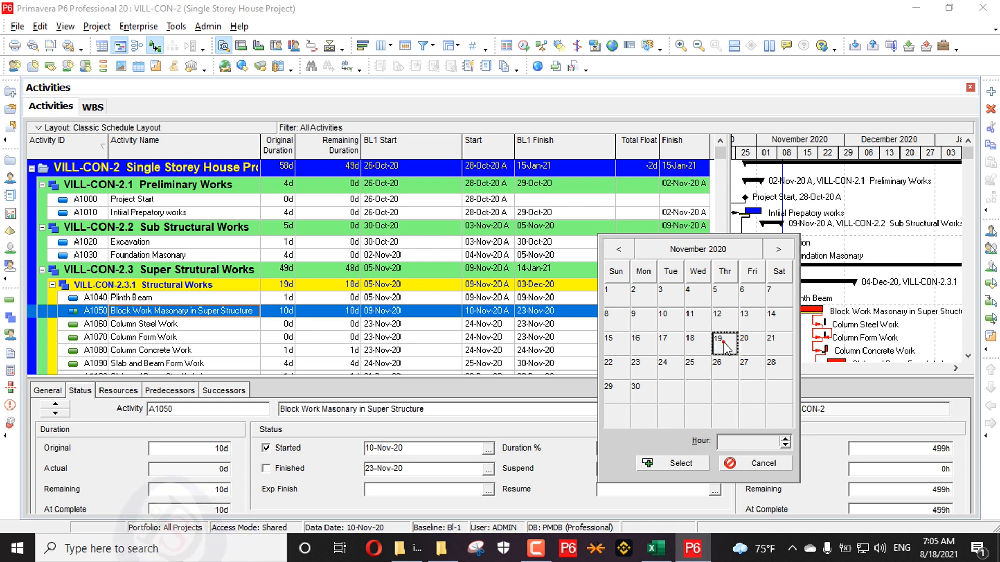
pyautogui.click(673, 463)
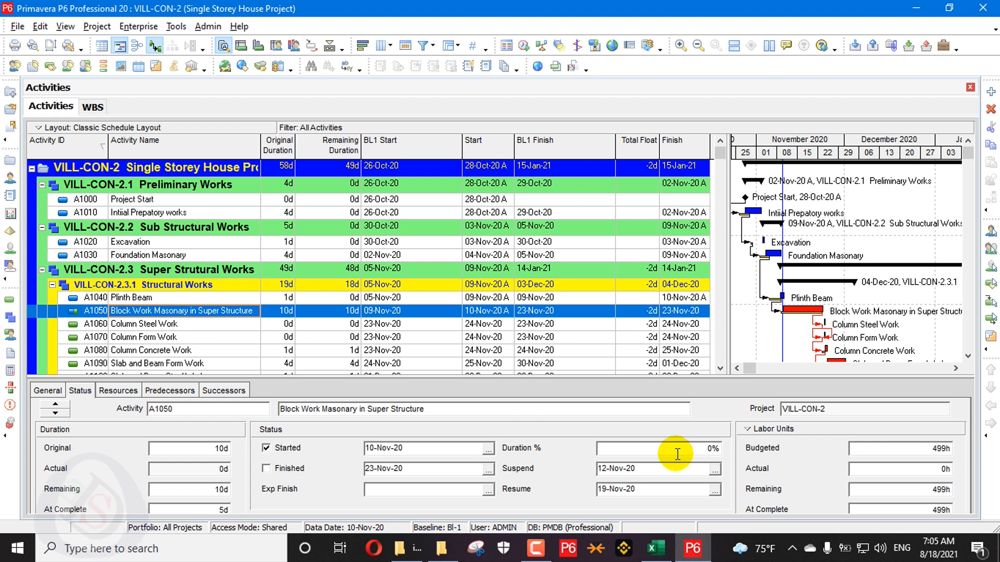
# Step: Set the Duration % of activity A1050 to 20%
pyautogui.click(677, 453)
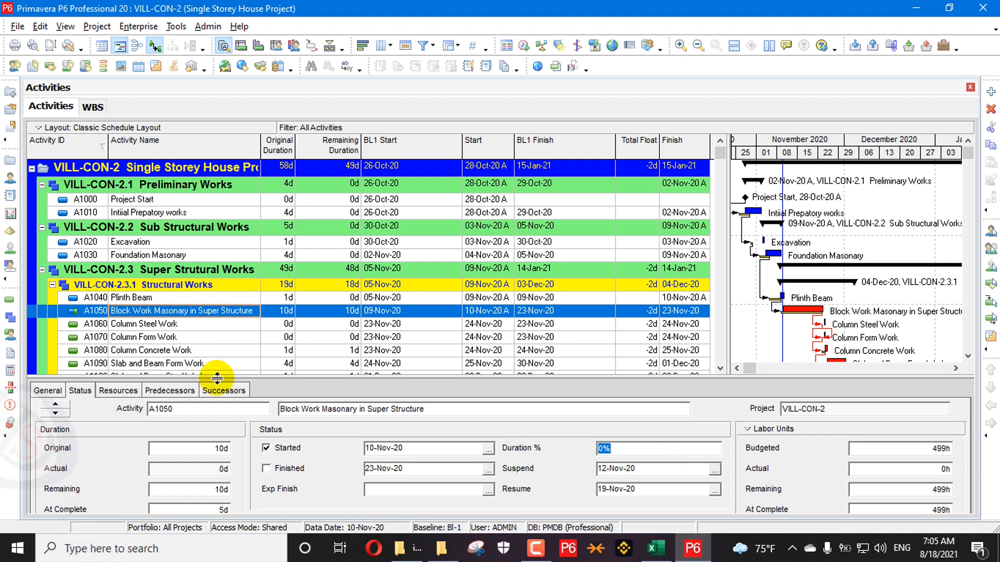
pyautogui.write('2')
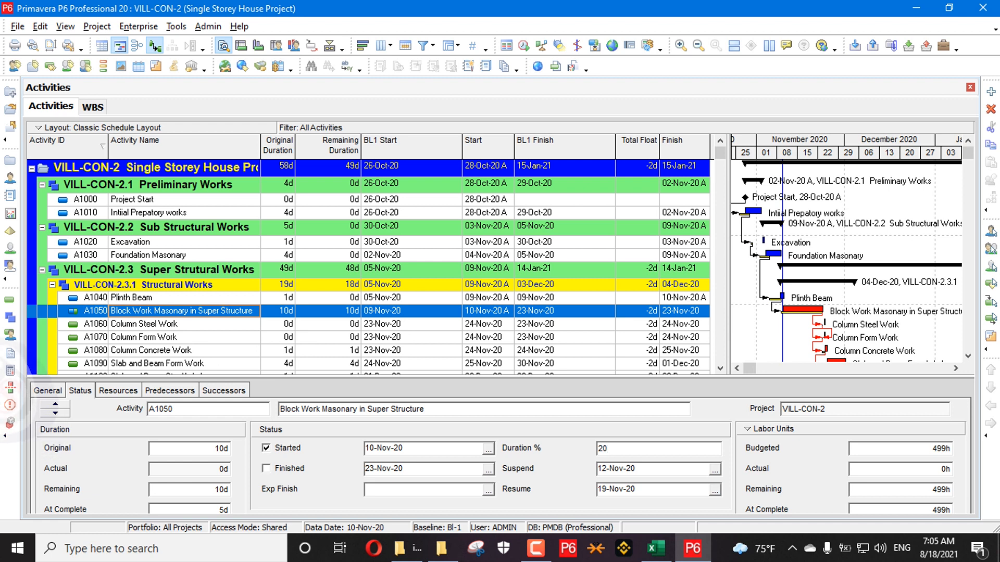
pyautogui.press('Return')
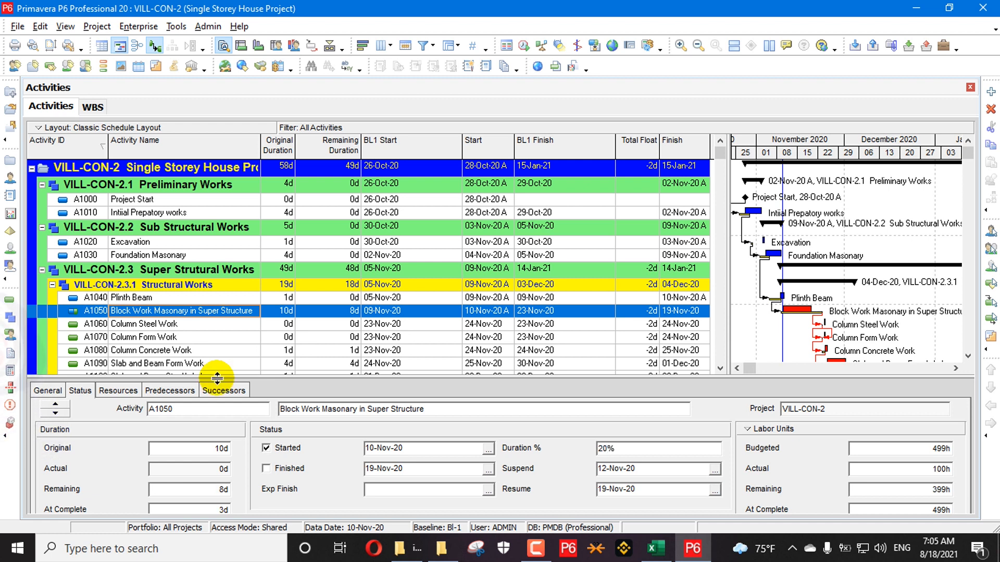
# Step: Schedule the project with the data date 19-Nov-20 applied to all open projects
pyautogui.press('F9')
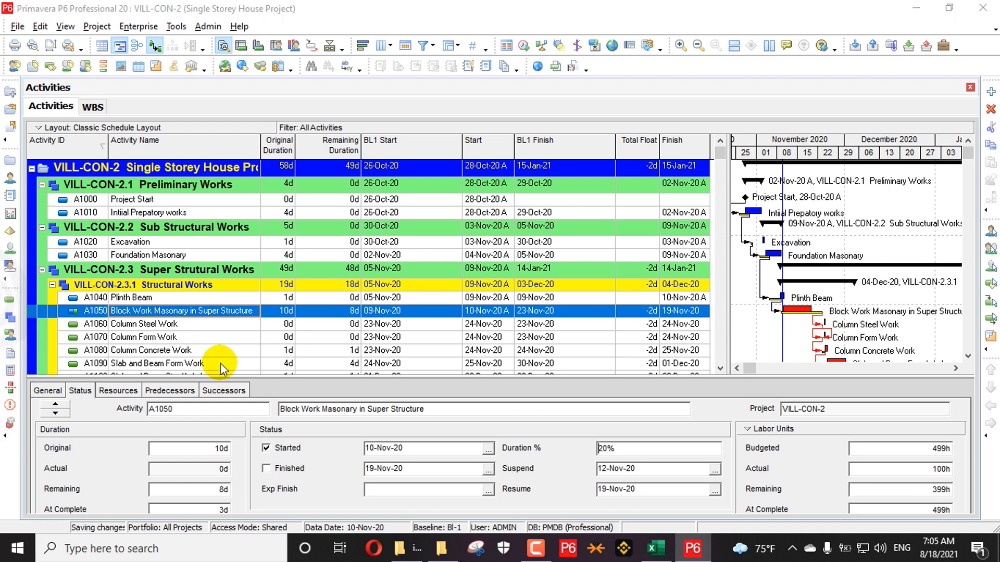
pyautogui.click(338, 248)
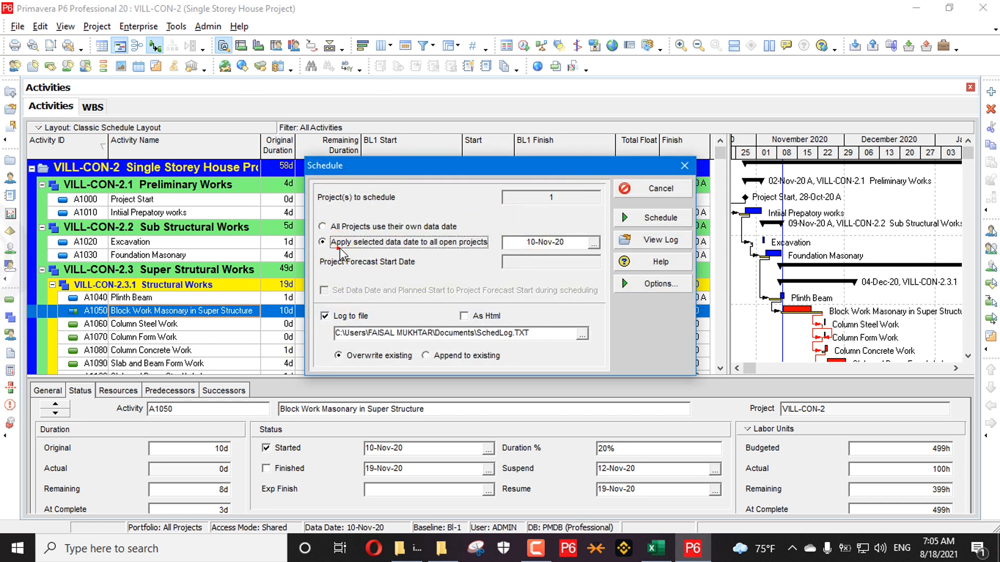
pyautogui.click(594, 243)
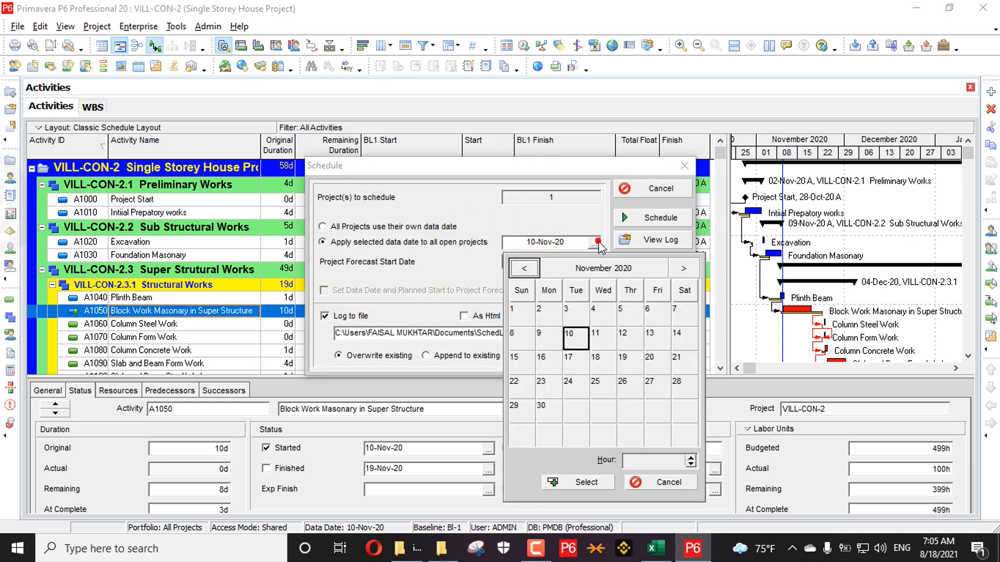
pyautogui.click(630, 362)
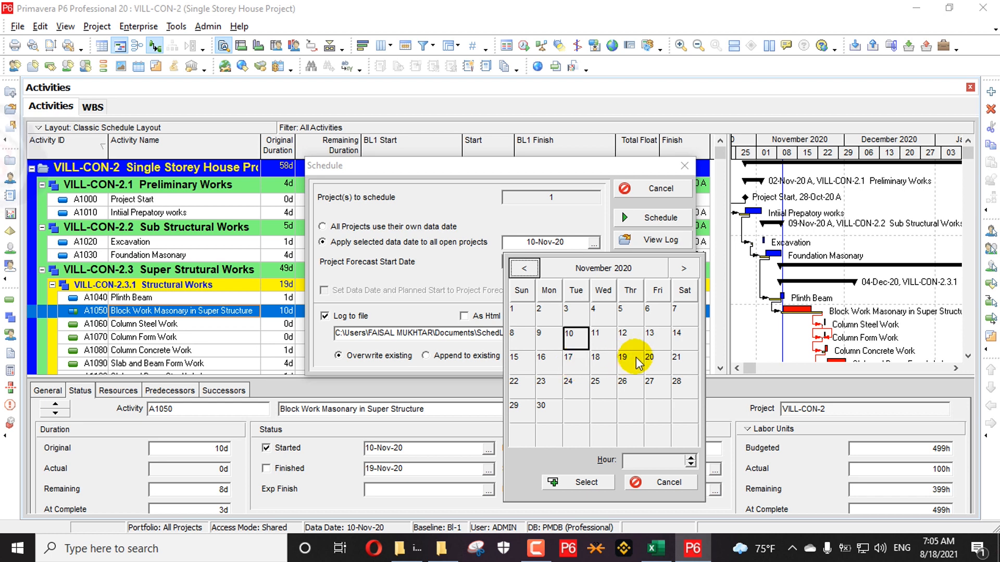
pyautogui.click(570, 484)
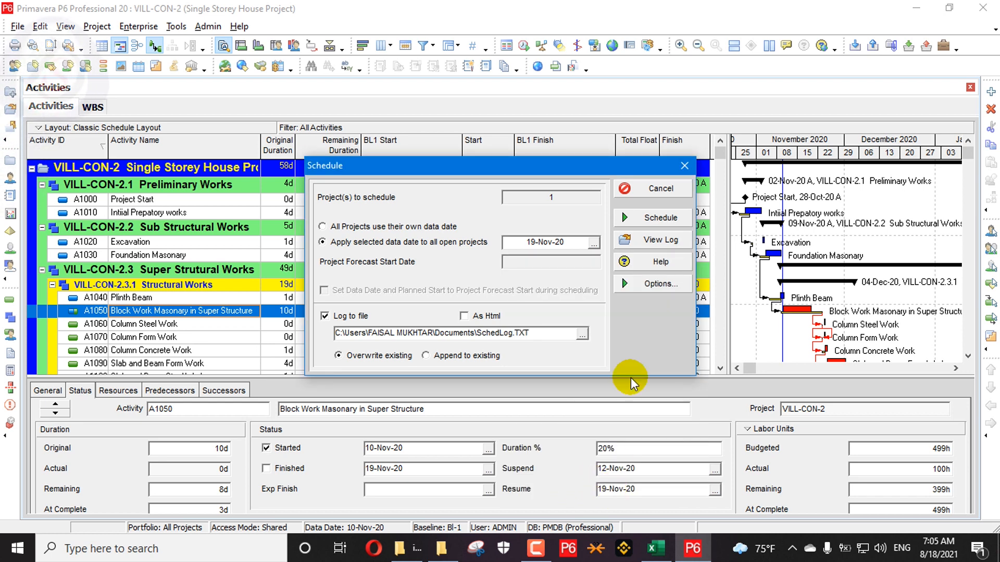
pyautogui.click(638, 216)
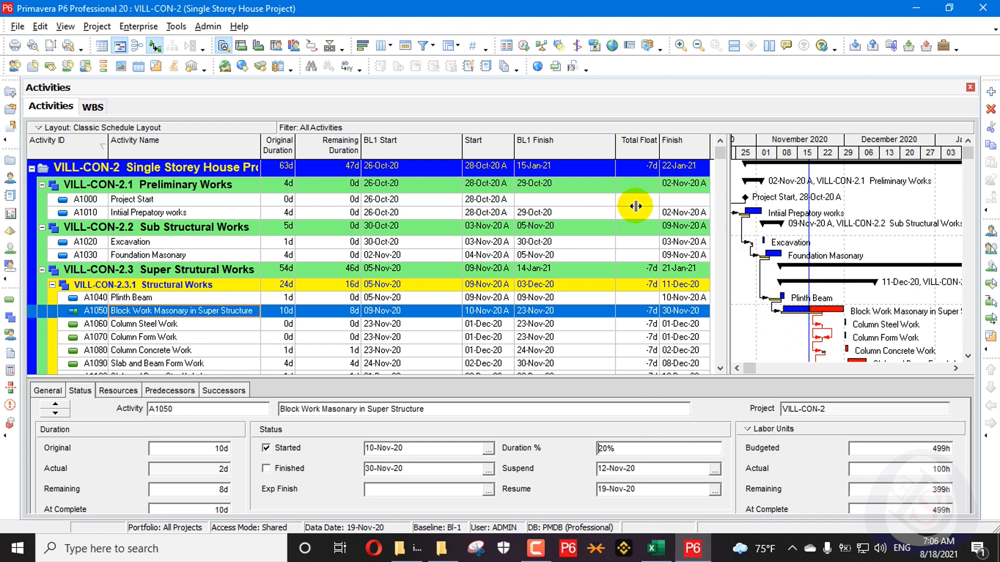
# Step: Widen the Gantt chart area by narrowing the table and its BL1 Finish column, and hide the progress line
pyautogui.moveTo(635, 207); pyautogui.dragTo(633, 185)
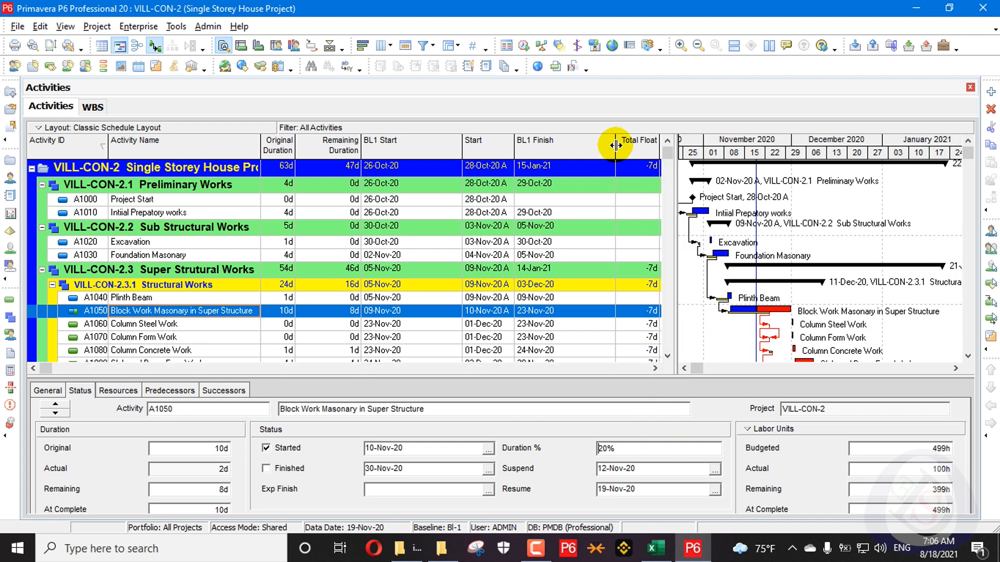
pyautogui.moveTo(615, 147); pyautogui.dragTo(548, 148)
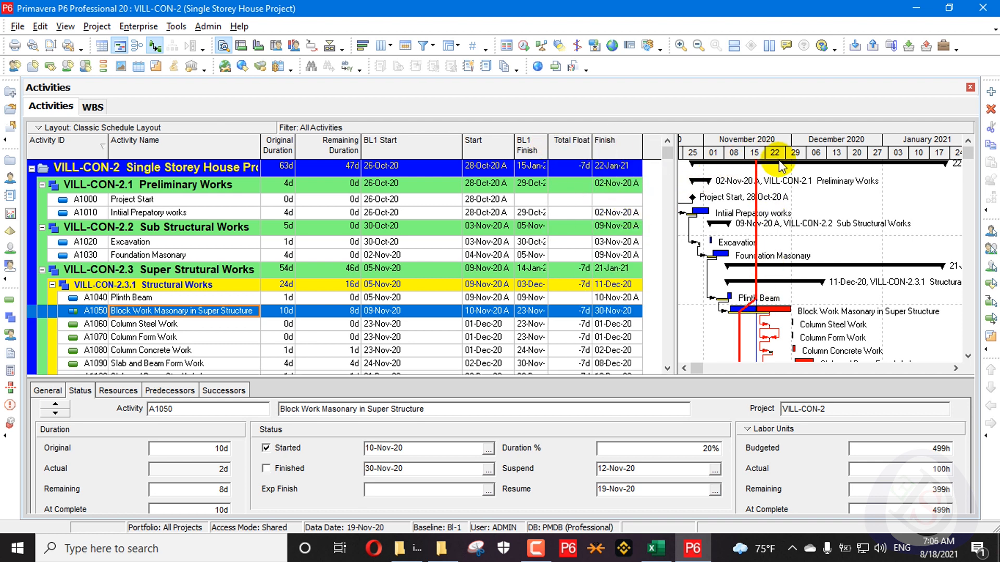
pyautogui.click(578, 46)
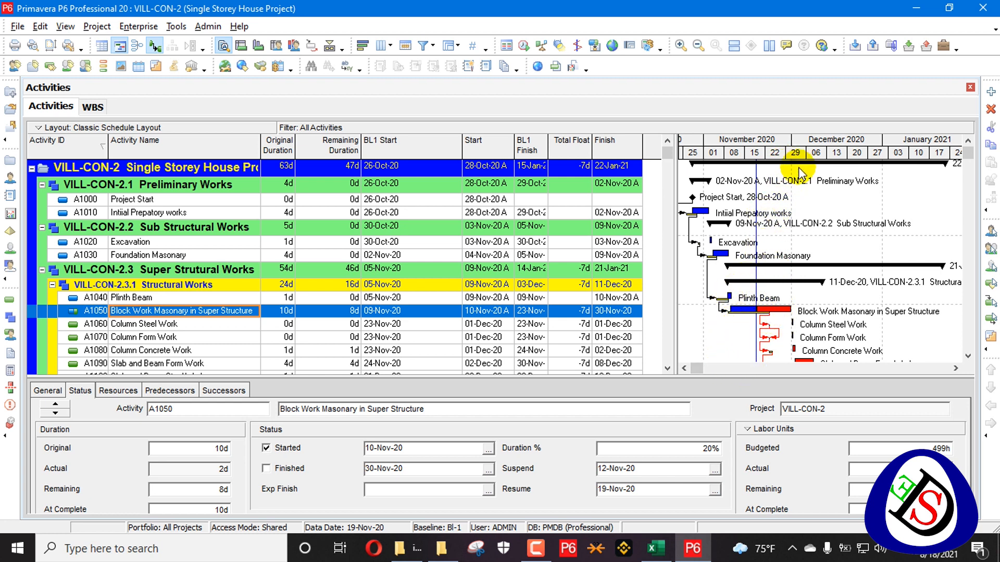
# Step: Set the Gantt chart timescale's date interval to Week/Day 1
pyautogui.moveTo(779, 155); pyautogui.dragTo(924, 152)
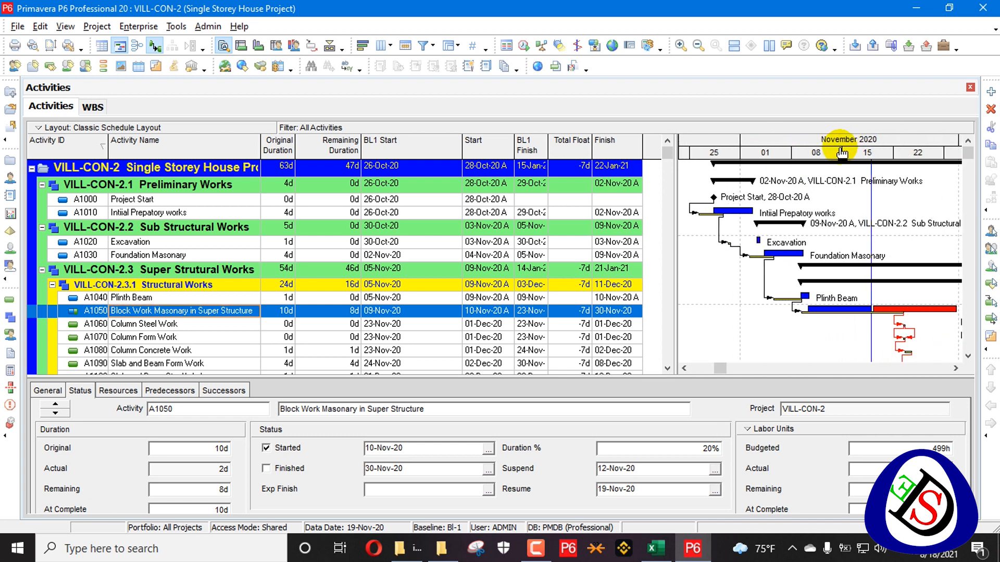
pyautogui.moveTo(786, 158)
pyautogui.mouseDown()
pyautogui.moveTo(866, 155)
pyautogui.moveTo(713, 152)
pyautogui.moveTo(768, 158)
pyautogui.mouseUp()
pyautogui.rightClick(755, 144)
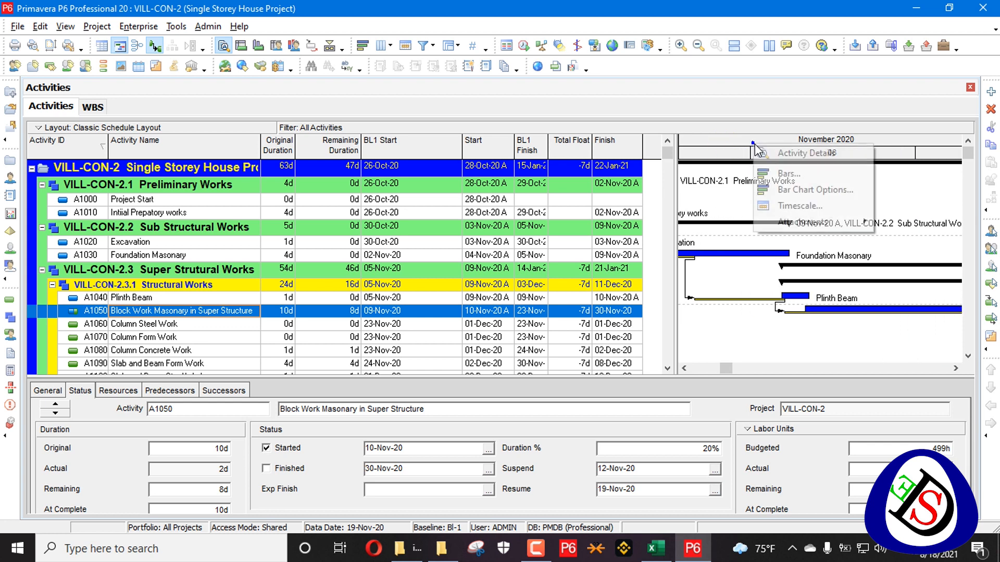
pyautogui.click(802, 207)
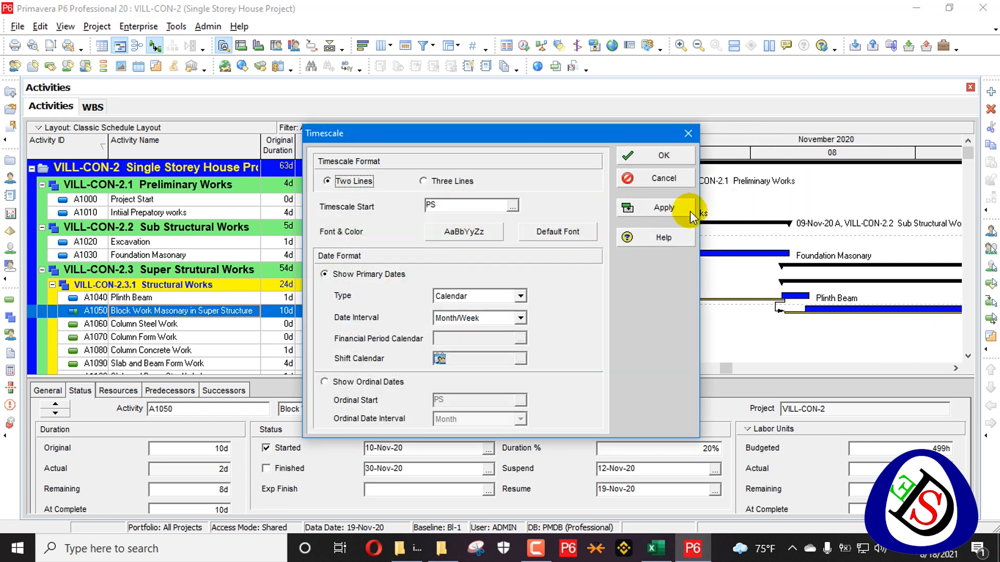
pyautogui.click(490, 317)
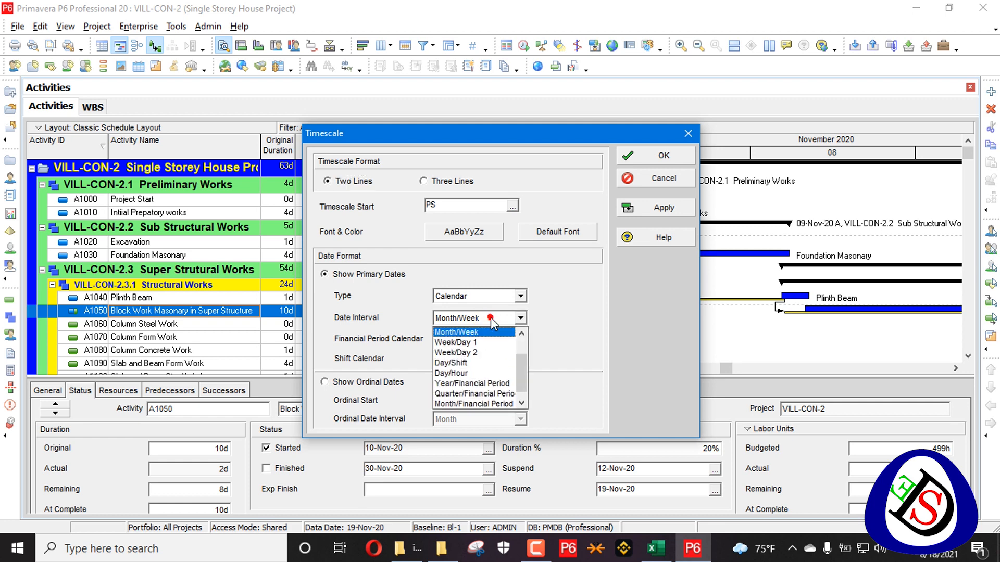
pyautogui.click(486, 342)
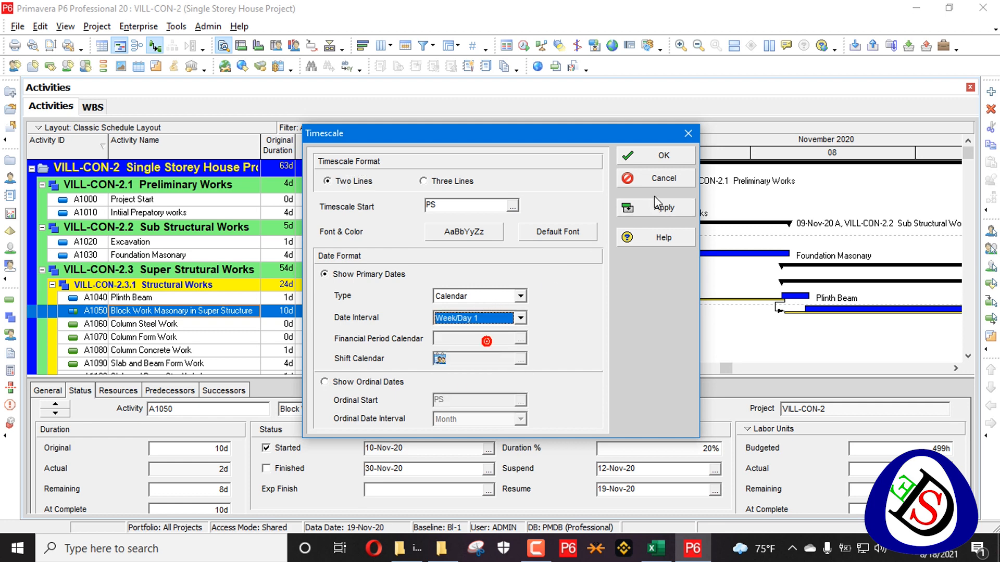
pyautogui.click(663, 155)
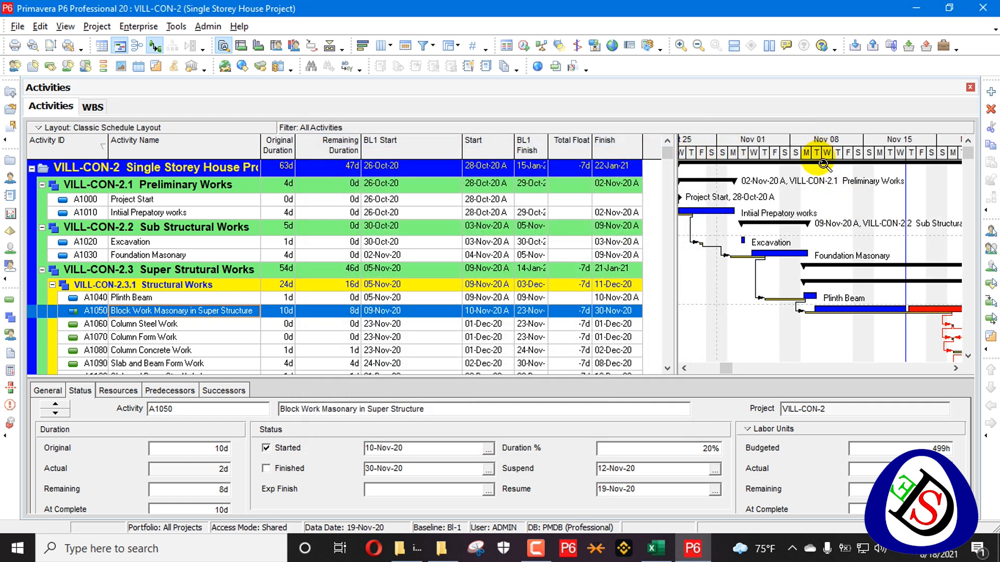
# Step: Turn on bar necking for activity nonwork intervals on the Actual Work bar in the Gantt chart and apply it
pyautogui.moveTo(829, 164); pyautogui.dragTo(970, 161)
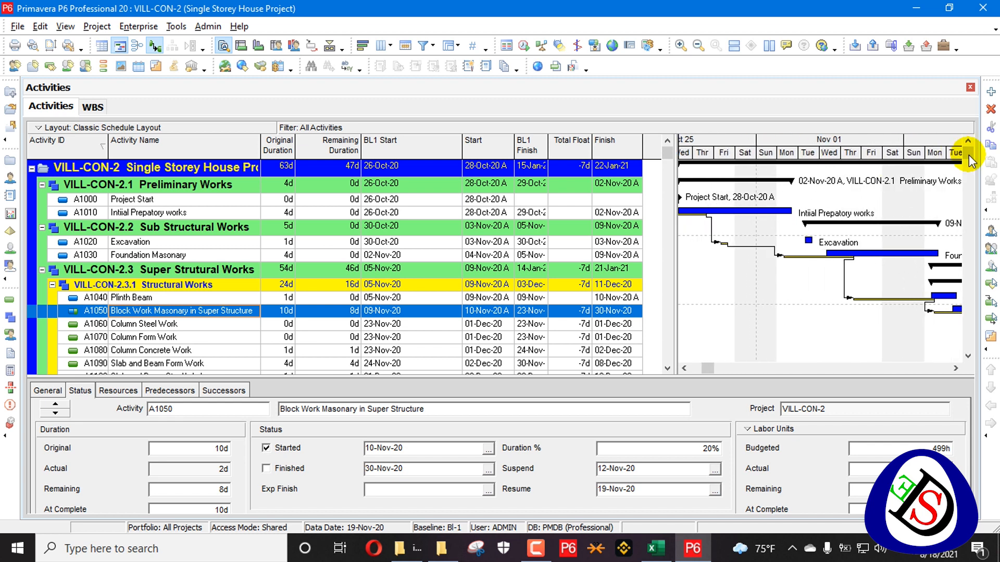
pyautogui.moveTo(910, 152); pyautogui.dragTo(700, 152)
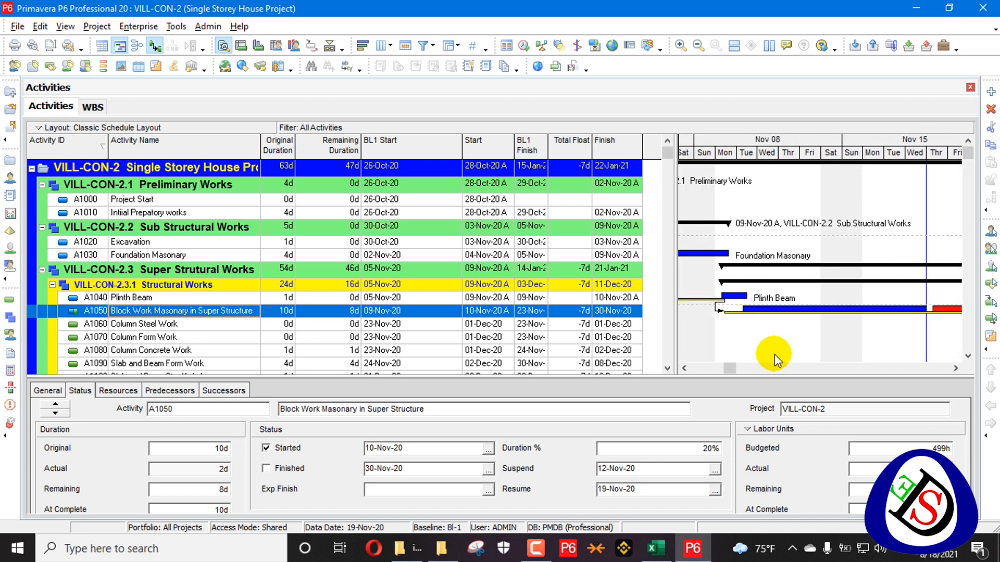
pyautogui.rightClick(817, 312)
pyautogui.click(838, 343)
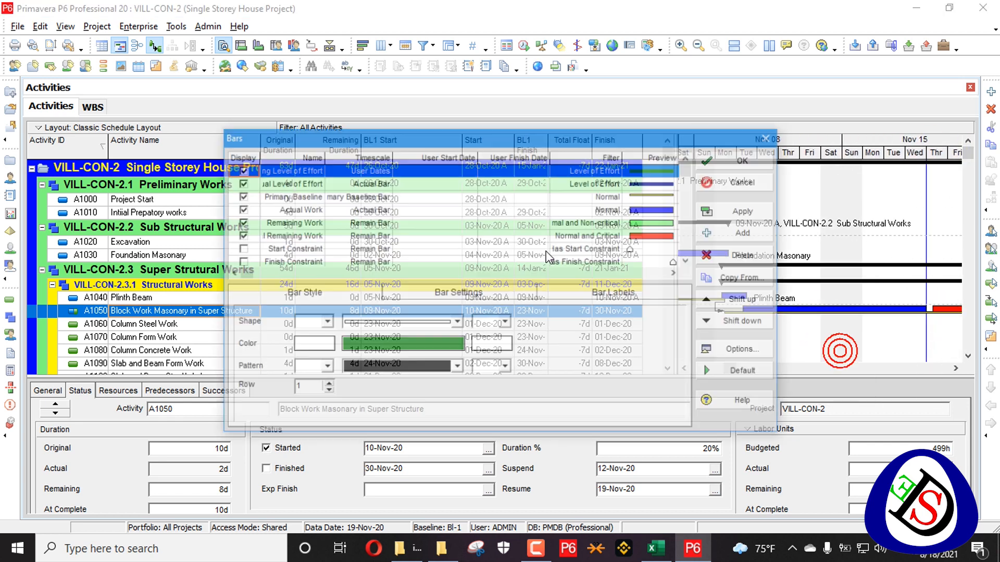
pyautogui.click(433, 209)
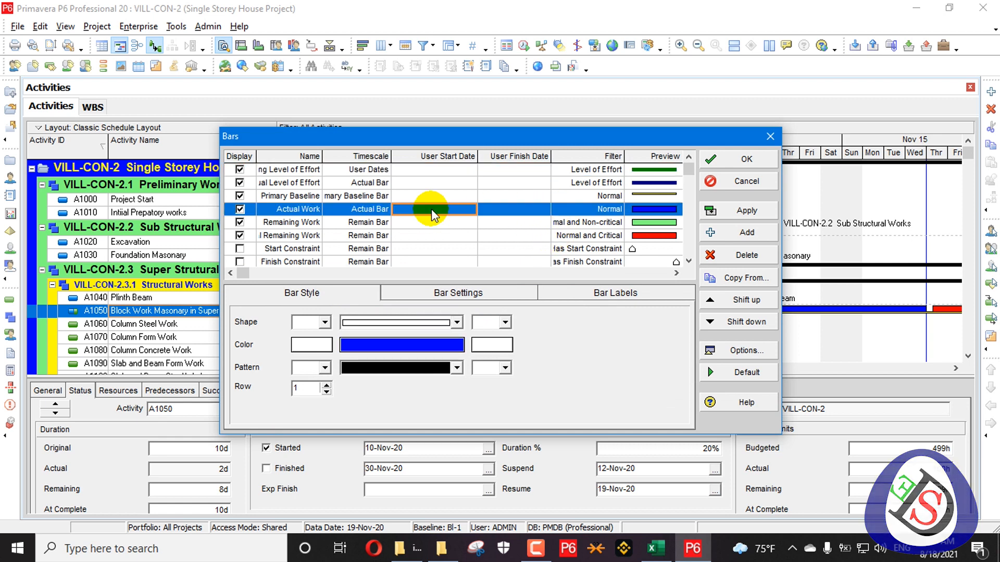
pyautogui.scroll(-4, 436, 209)
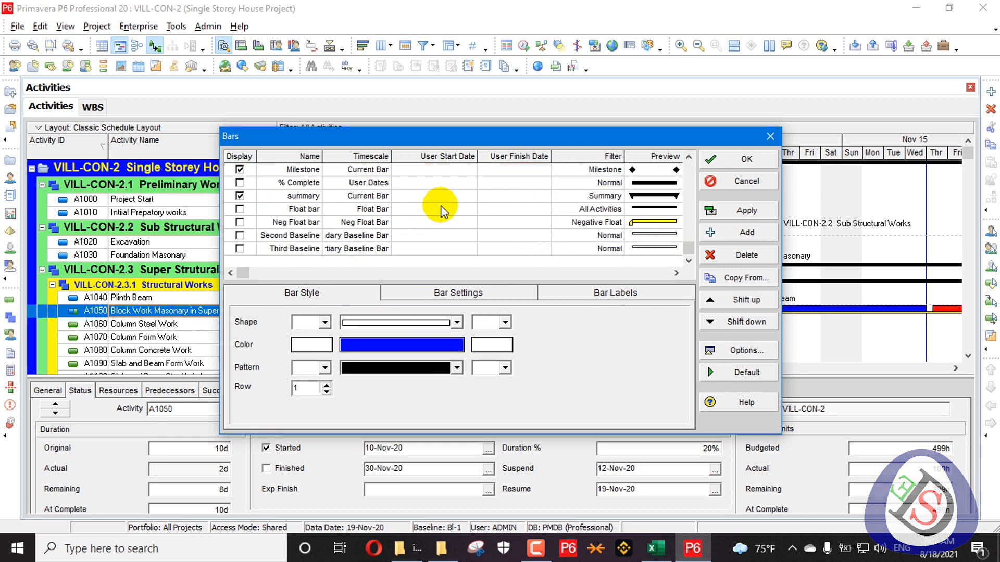
pyautogui.scroll(4, 444, 242)
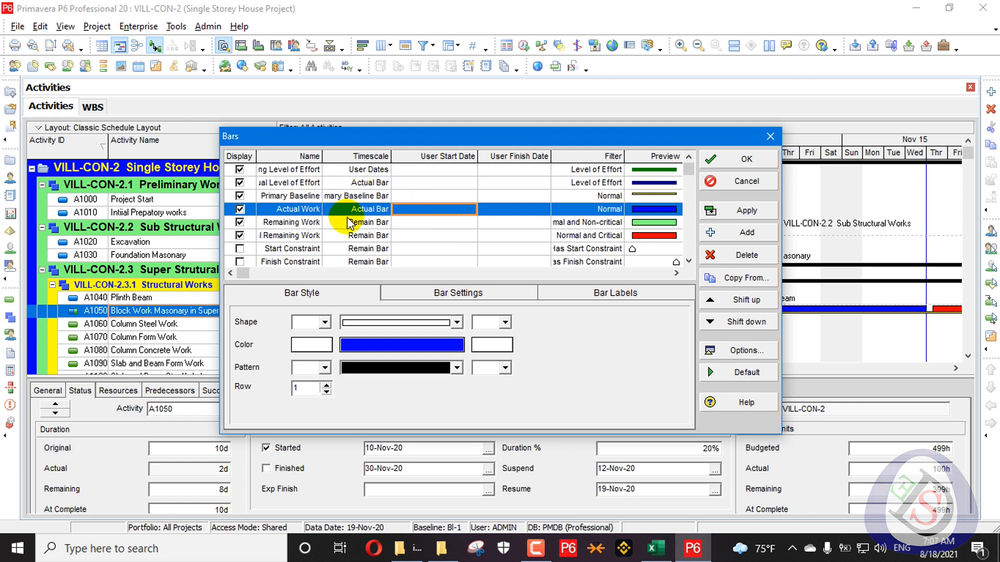
pyautogui.click(477, 294)
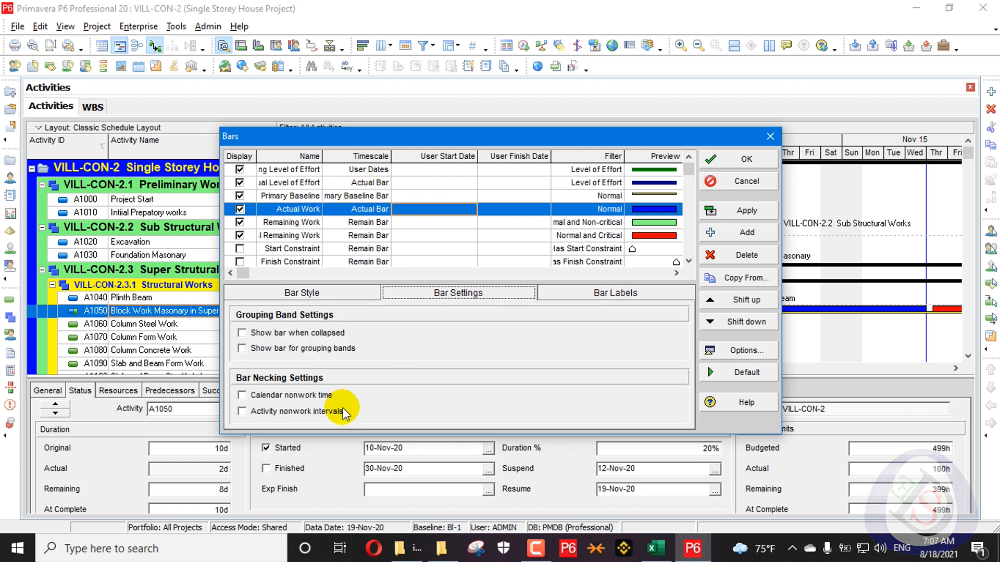
pyautogui.click(271, 411)
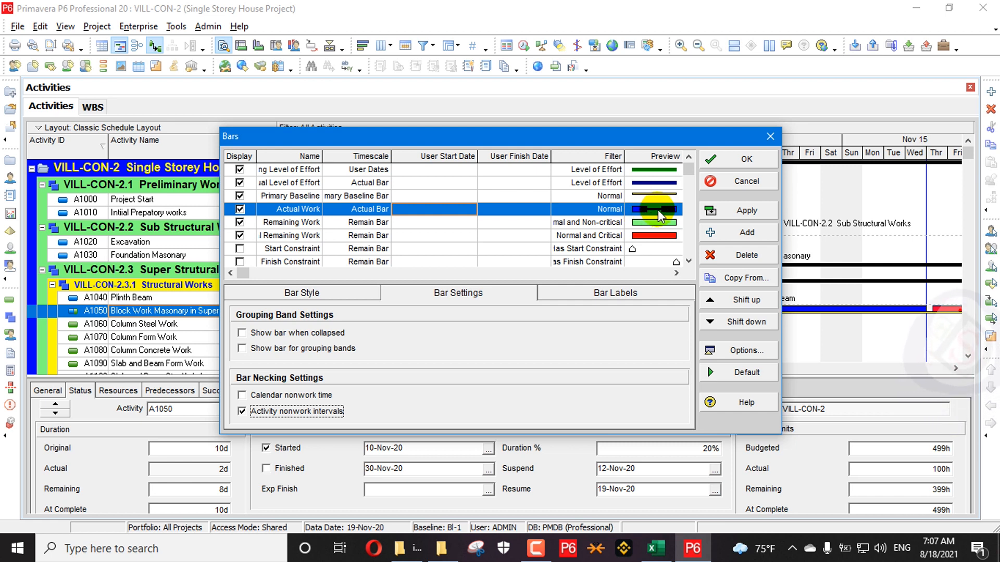
pyautogui.click(739, 210)
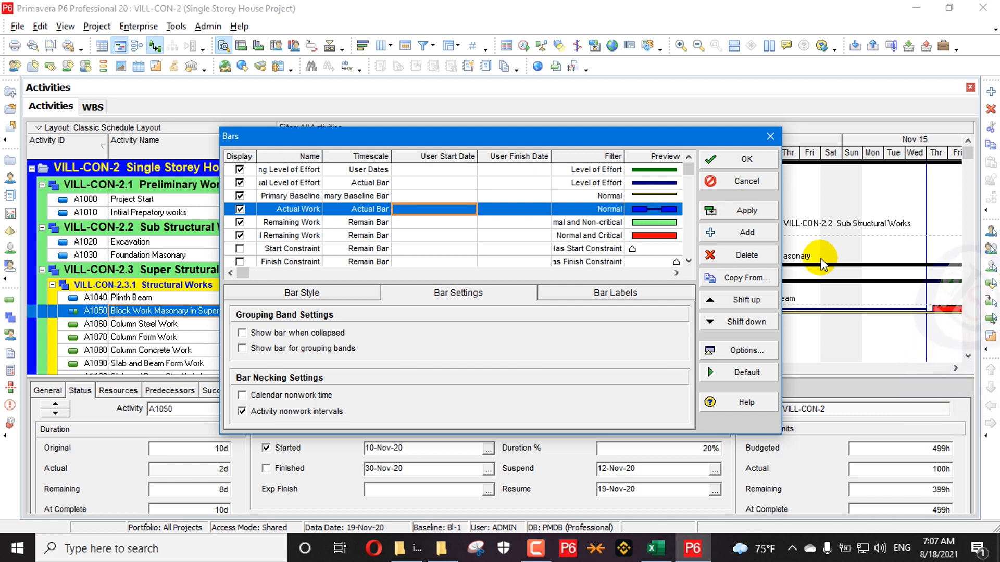
pyautogui.click(761, 160)
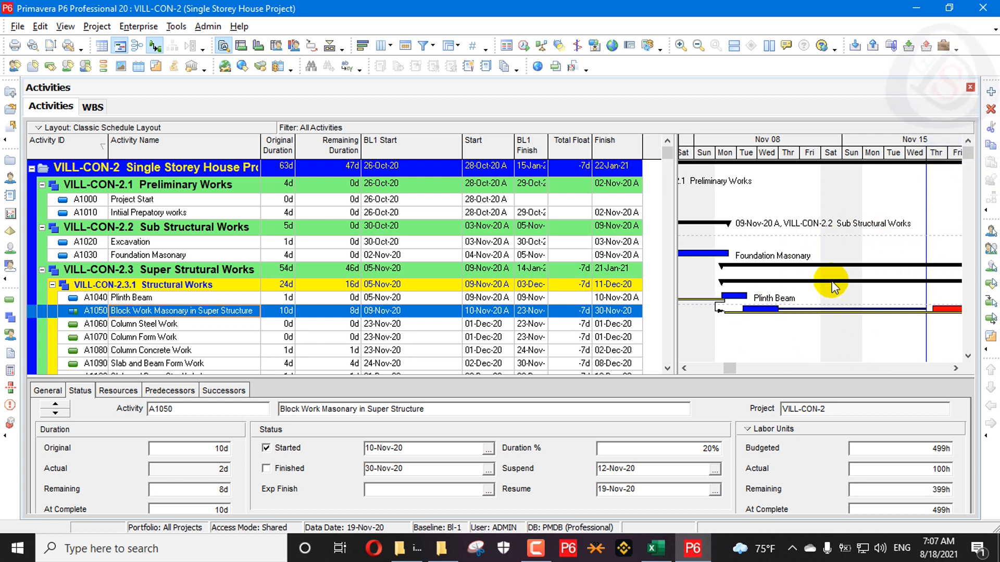
# Step: Set the Duration % of activity A1050 to 80%
pyautogui.click(679, 449)
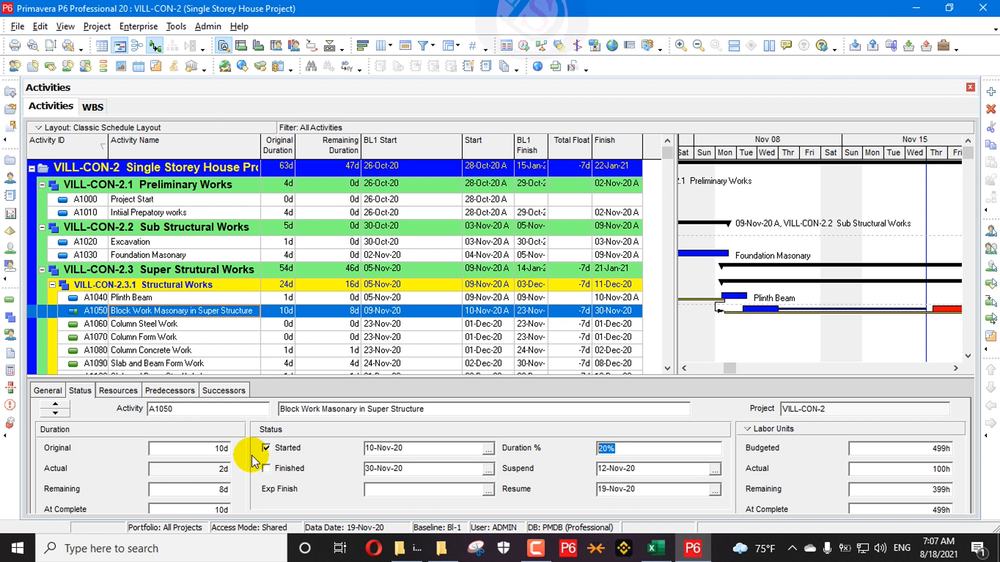
pyautogui.write('80')
pyautogui.click(251, 455)
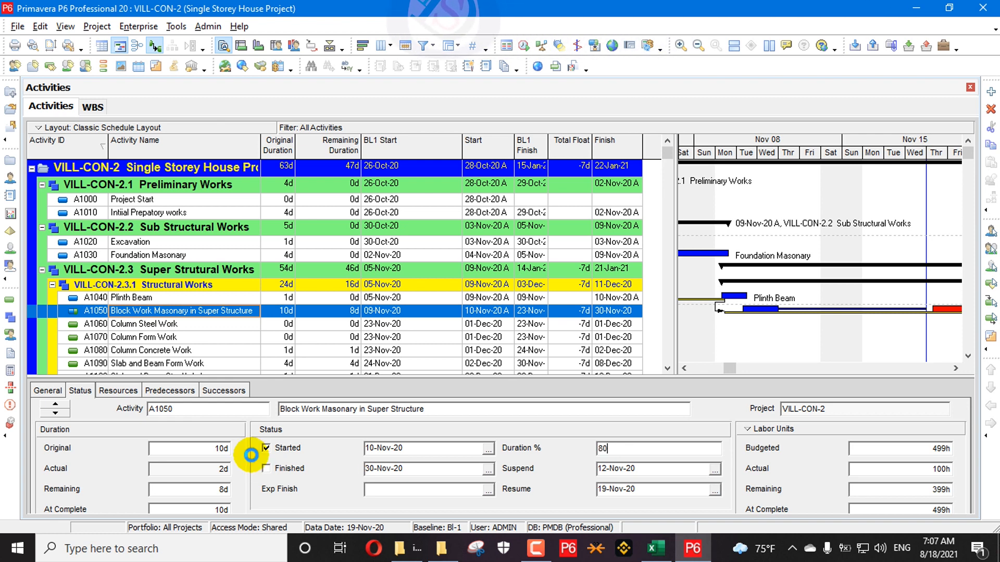
# Step: Schedule the project with the data date 24-Nov-20 applied to all open projects
pyautogui.press('F9')
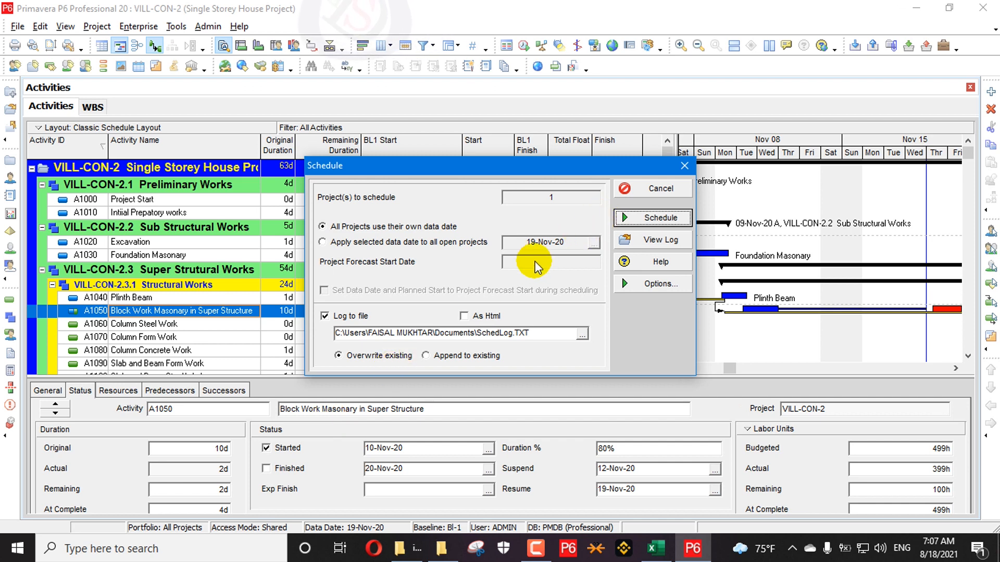
pyautogui.click(354, 243)
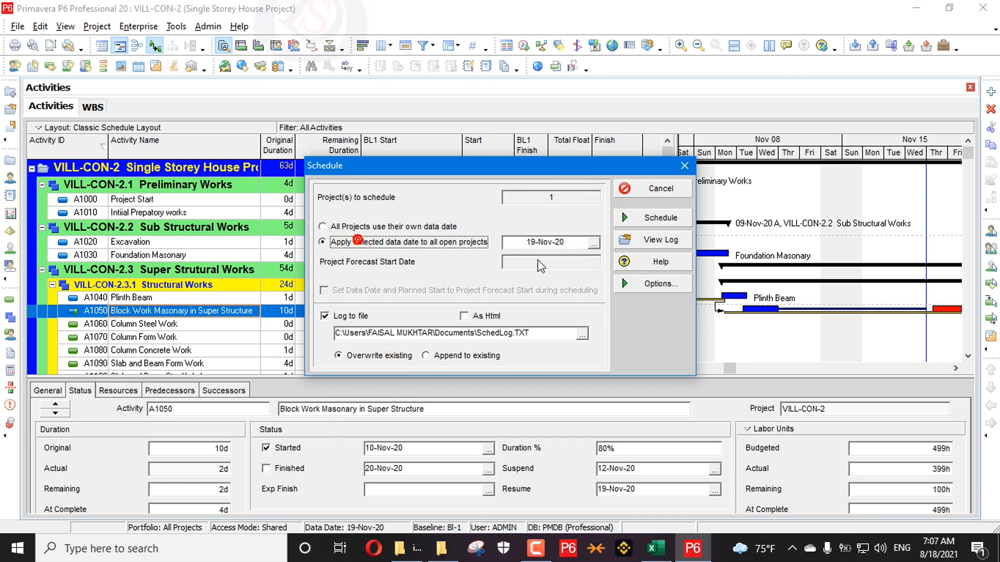
pyautogui.click(593, 241)
pyautogui.click(575, 385)
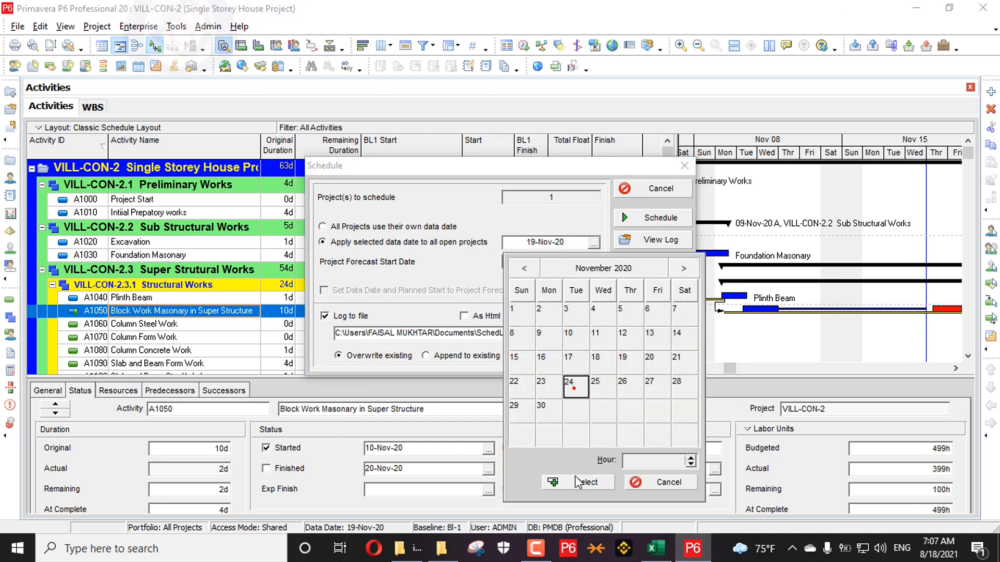
pyautogui.click(575, 481)
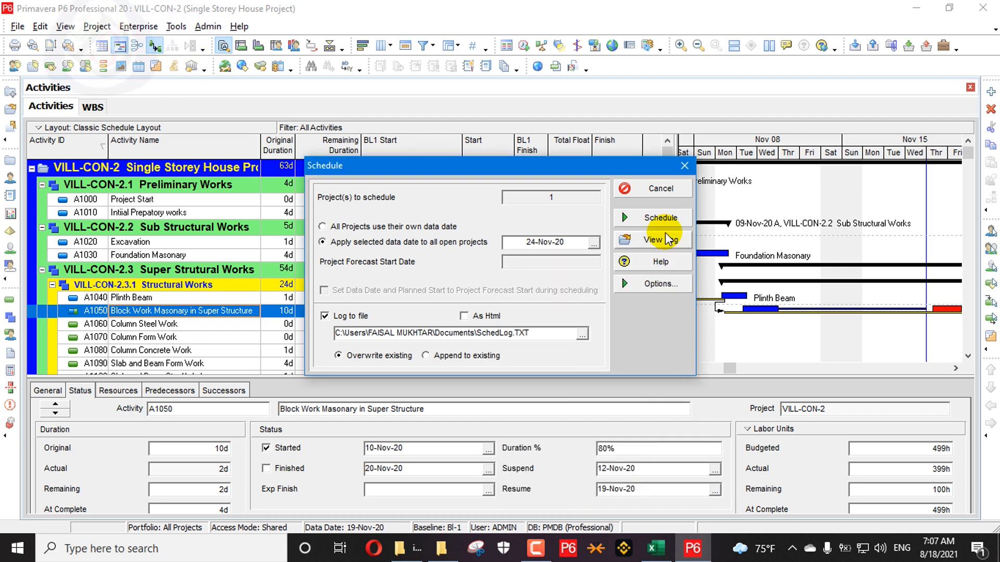
pyautogui.click(655, 218)
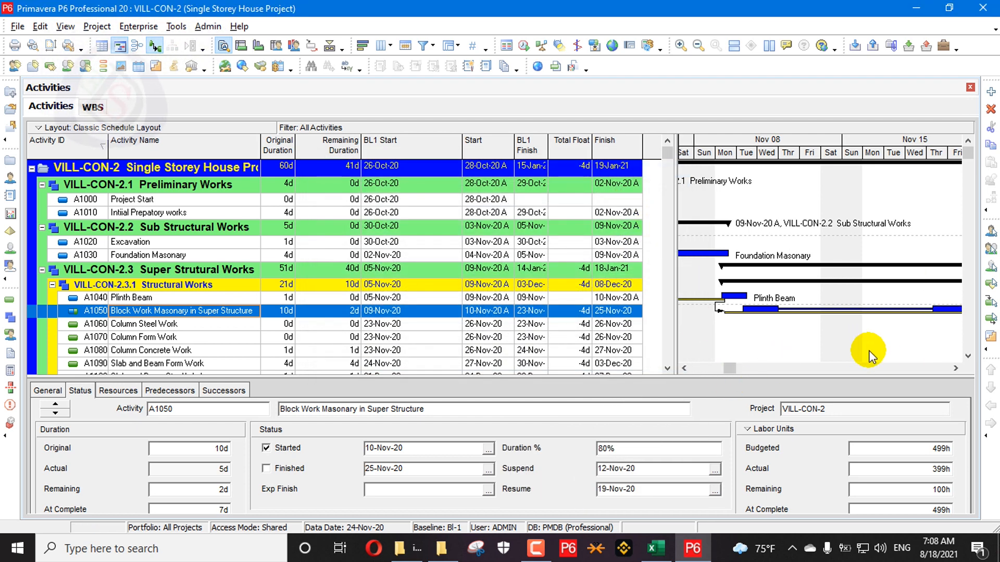
pyautogui.click(955, 369)
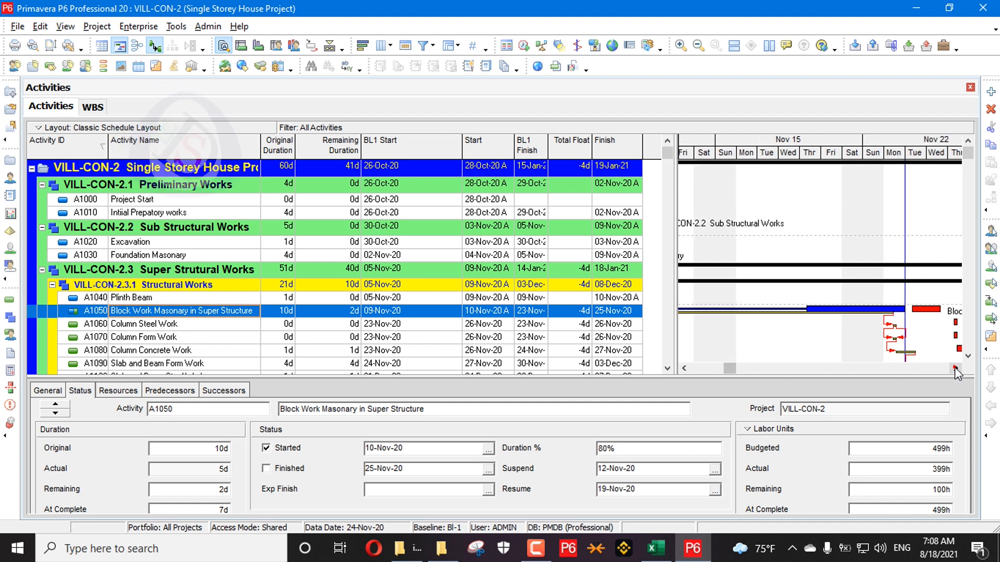
pyautogui.click(955, 368)
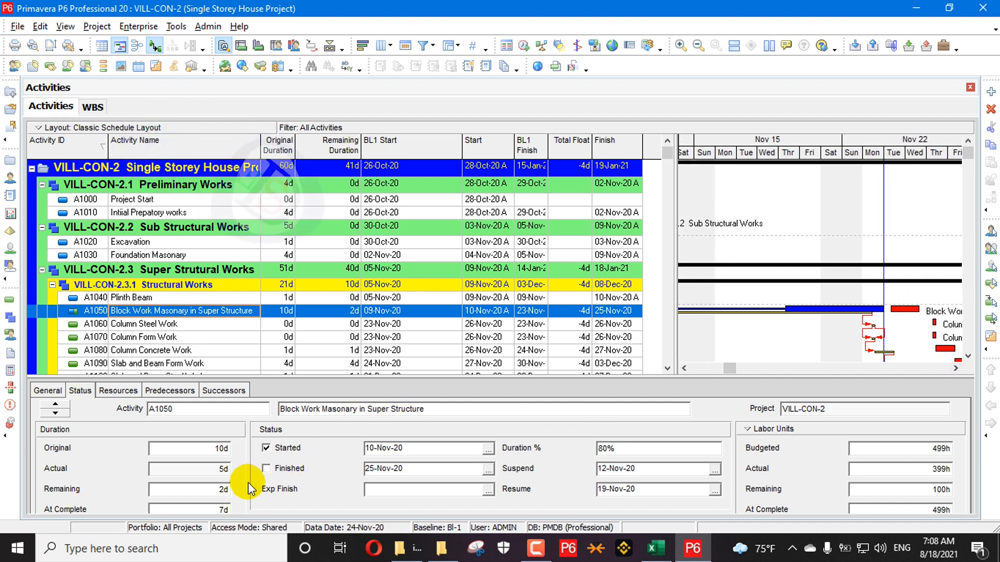
pyautogui.click(208, 489)
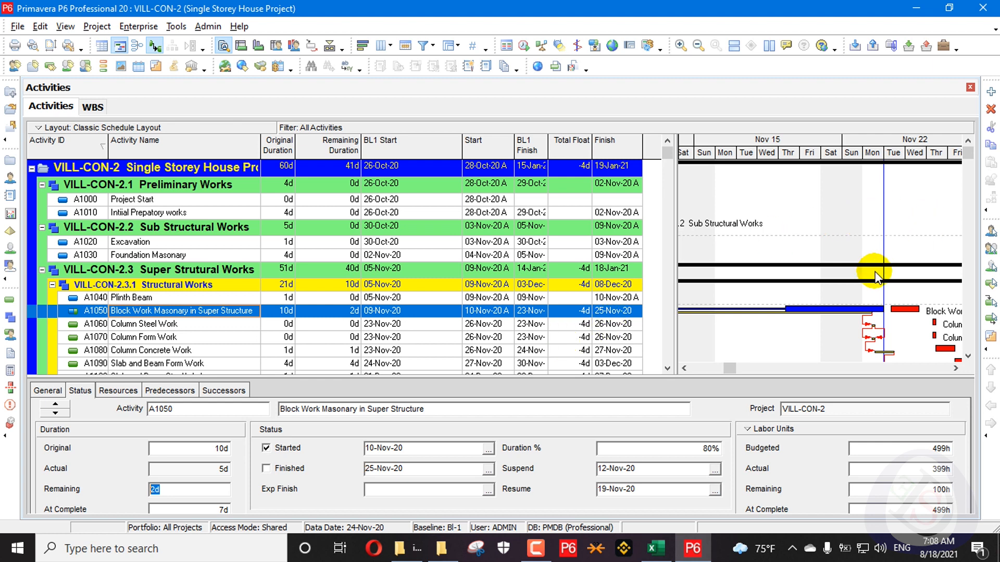
# Step: Add a WBS element under VILL-CON-2.3.1 Structural Works named "Delay event (Suspention or resumption)"
pyautogui.click(403, 269)
pyautogui.scroll(-2, 386, 297)
pyautogui.scroll(-1, 386, 293)
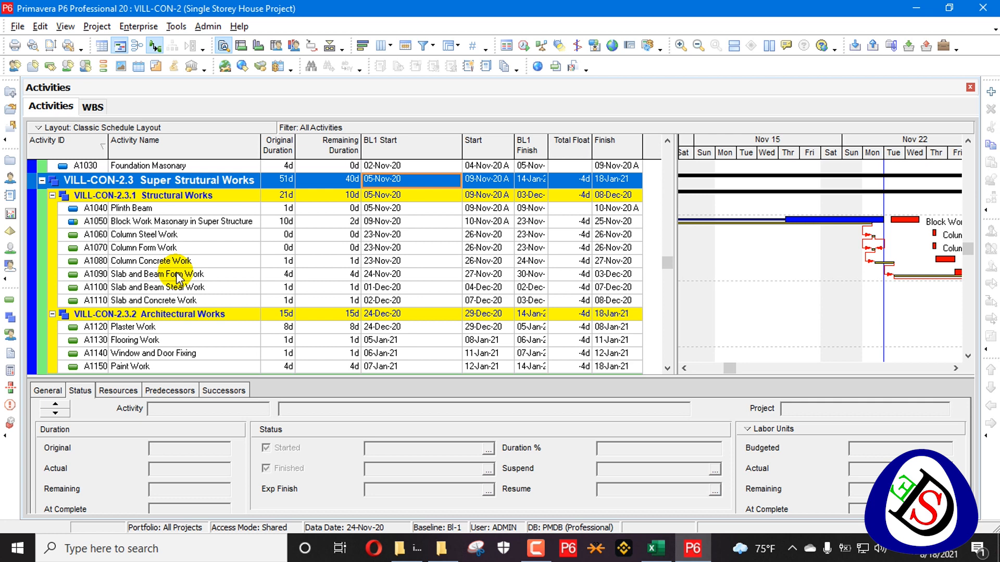
pyautogui.rightClick(171, 196)
pyautogui.click(124, 239)
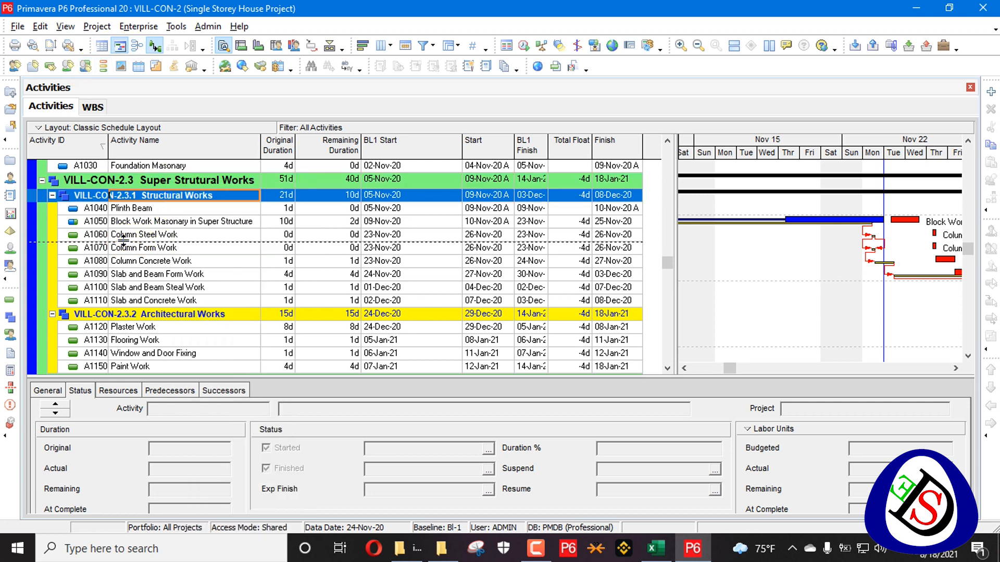
pyautogui.click(96, 110)
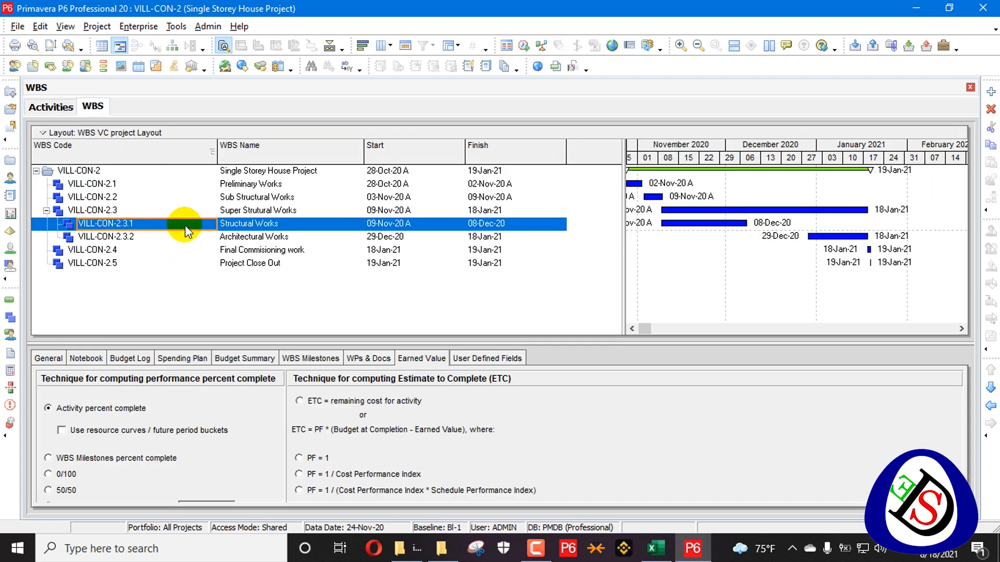
pyautogui.click(991, 92)
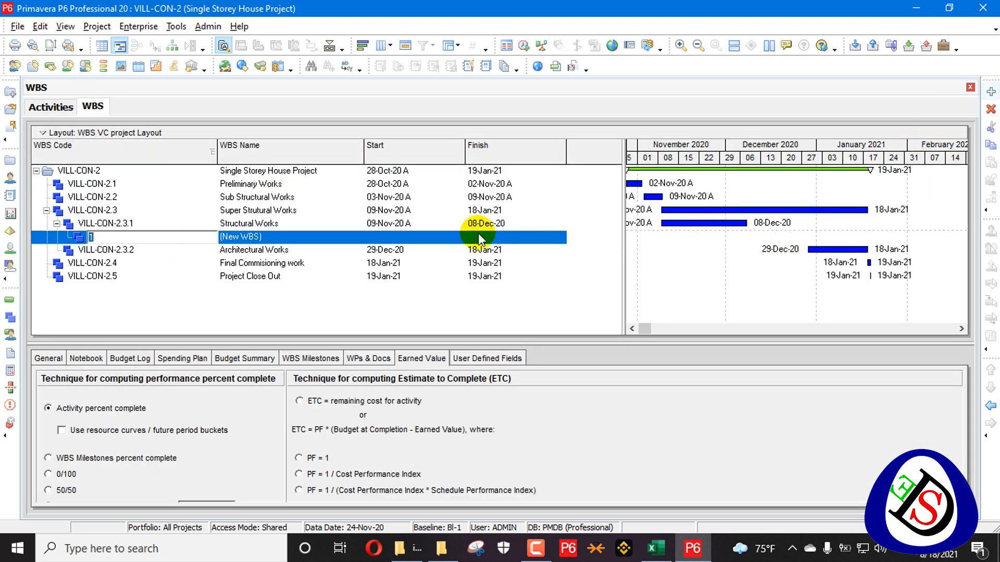
pyautogui.click(304, 239)
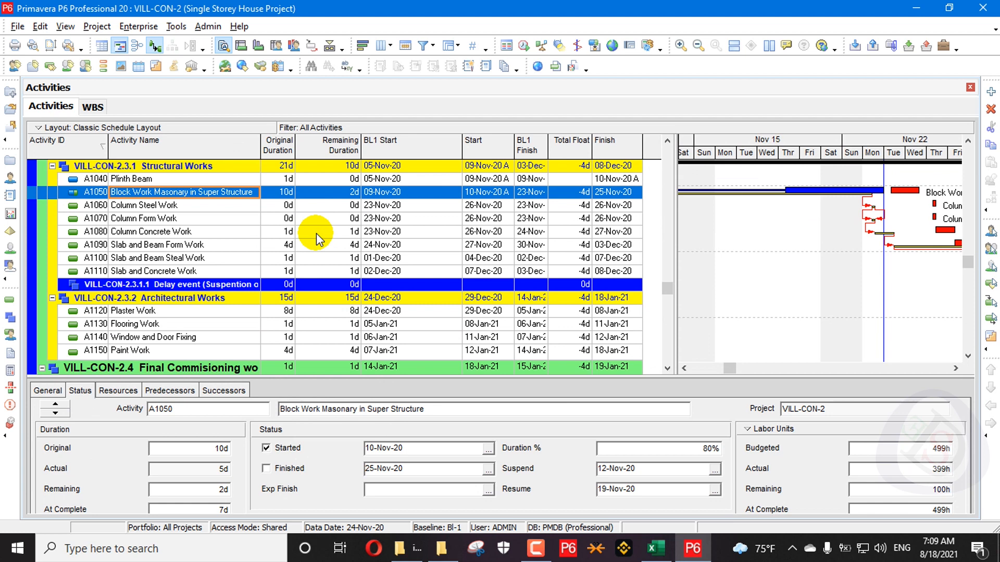
pyautogui.click(218, 285)
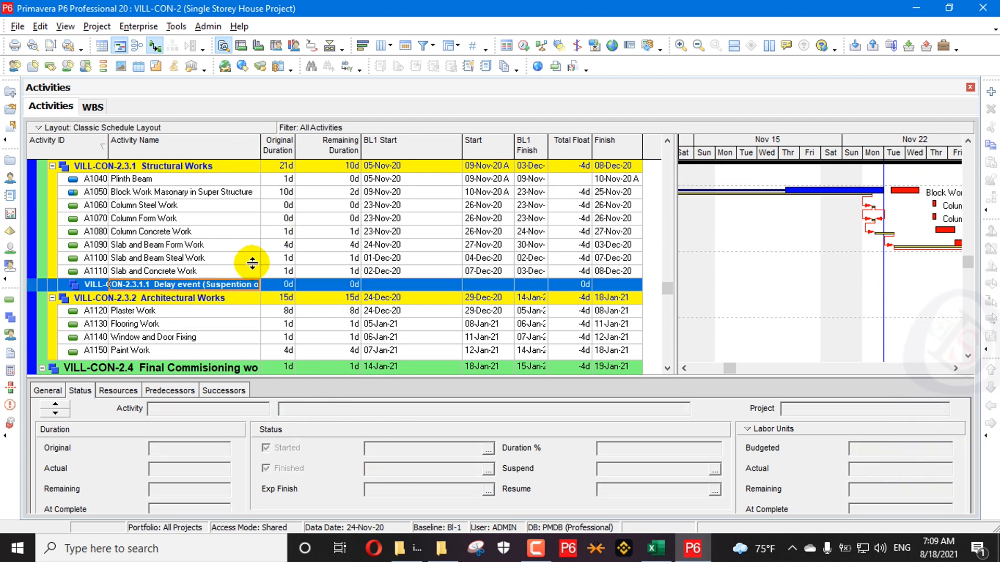
pyautogui.click(92, 106)
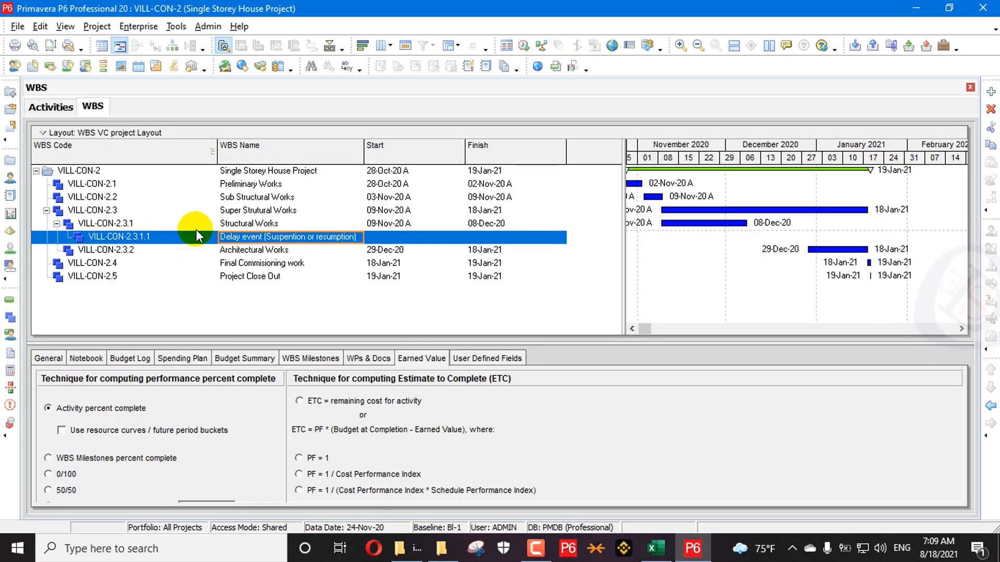
pyautogui.click(51, 105)
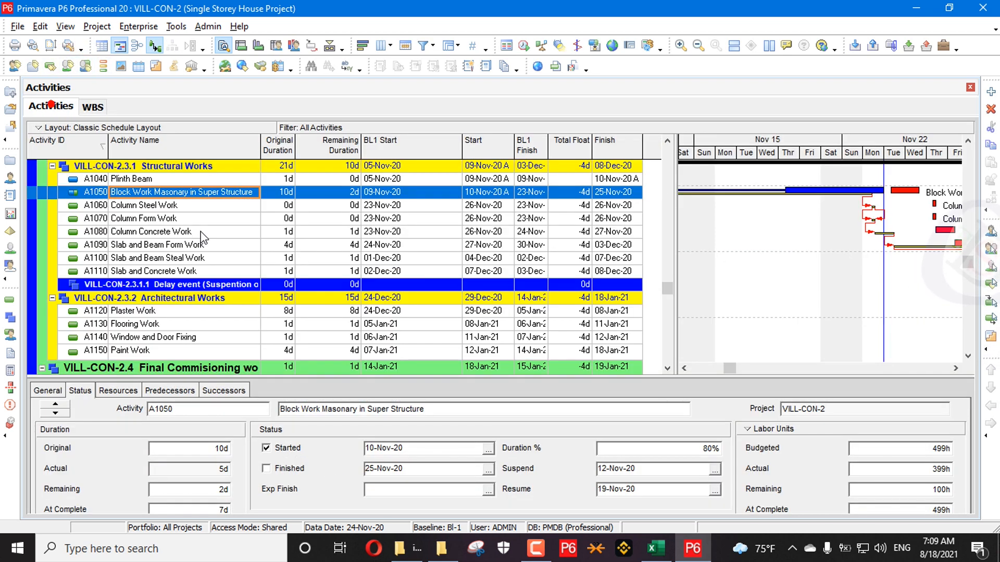
# Step: Add an activity under the Delay event WBS element named "Block work Suspend and resume or delay due to covid-19"
pyautogui.click(206, 286)
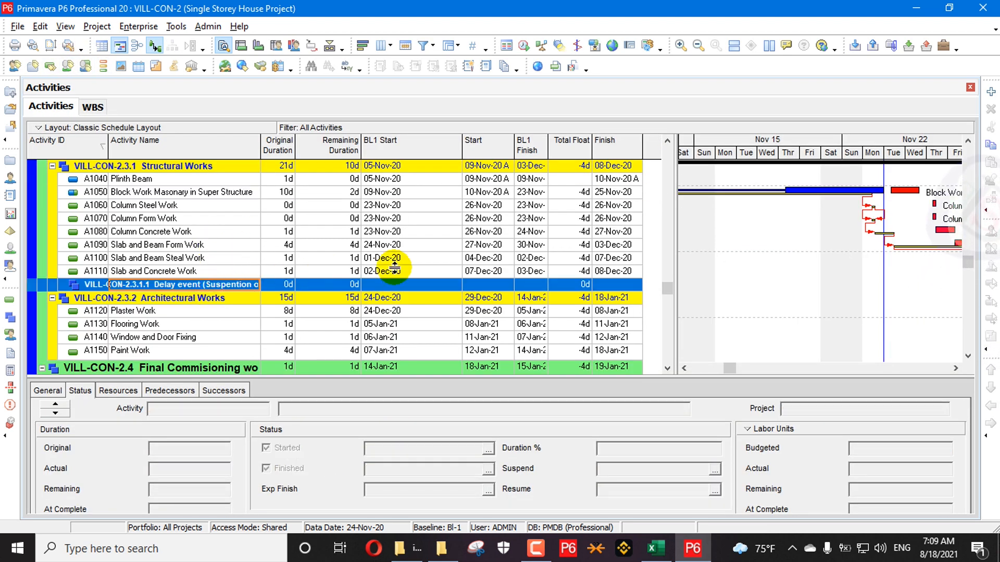
pyautogui.click(991, 94)
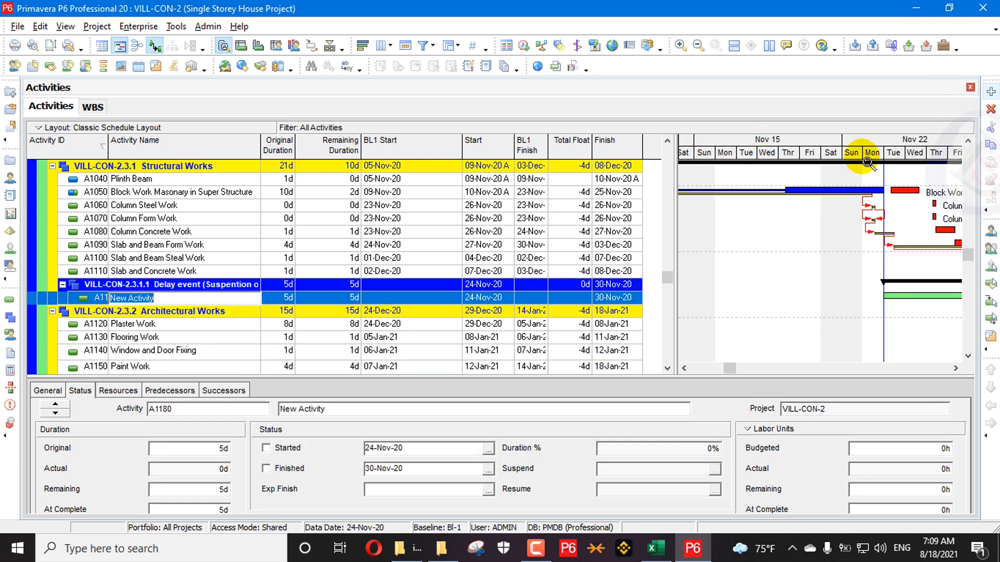
pyautogui.click(178, 301)
pyautogui.moveTo(167, 297); pyautogui.dragTo(38, 294)
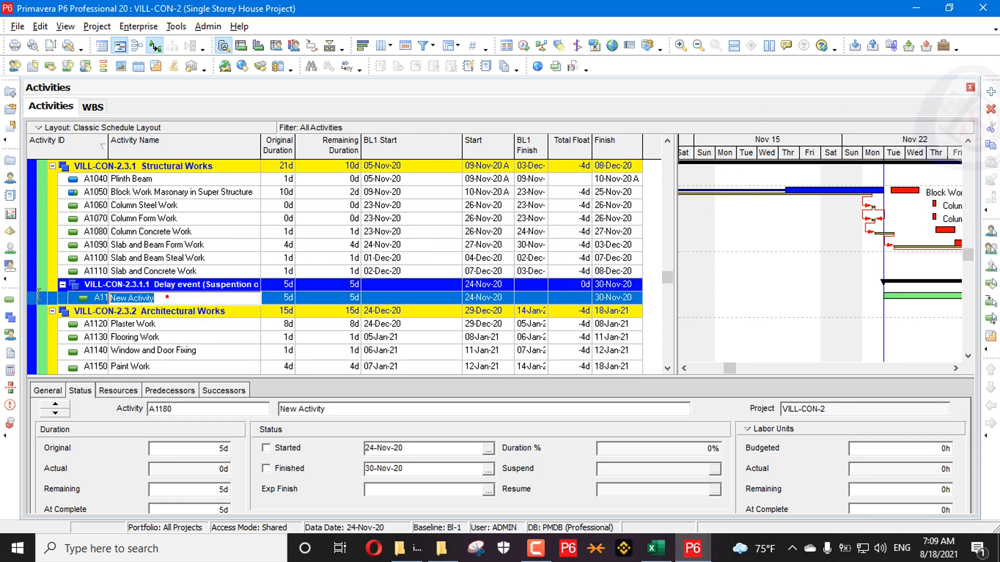
pyautogui.write('Blo')
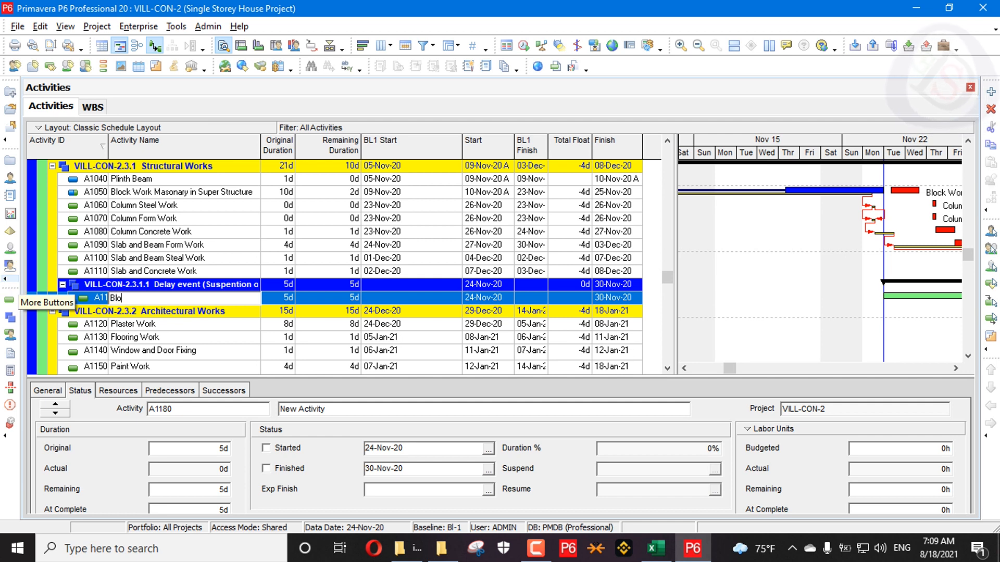
pyautogui.write('c')
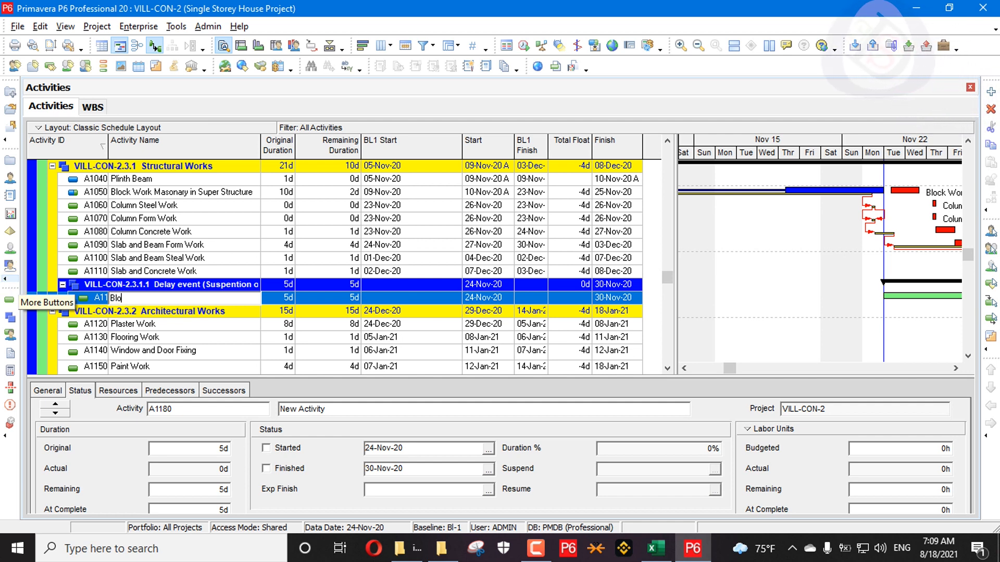
pyautogui.write('k wor')
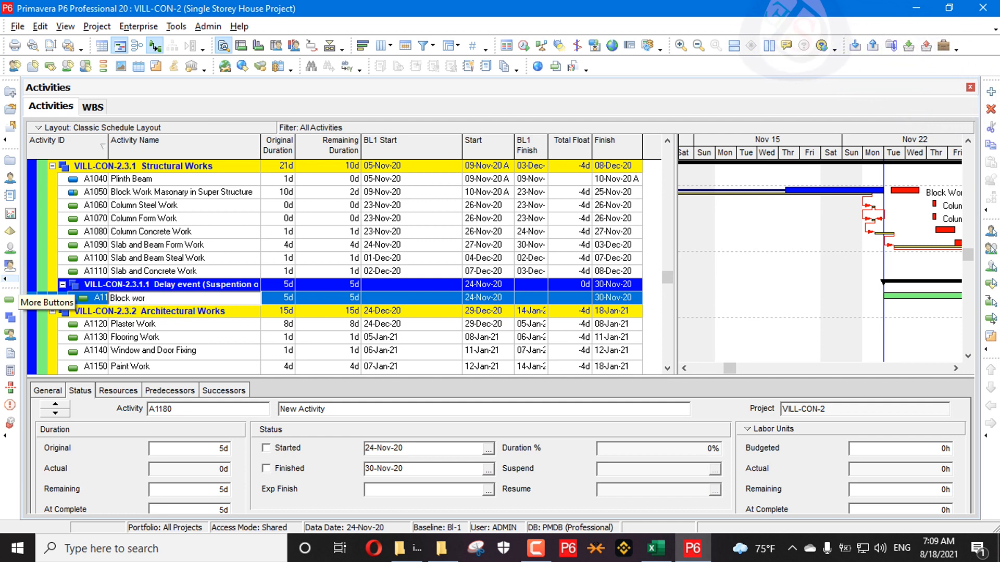
pyautogui.write('k Suspen')
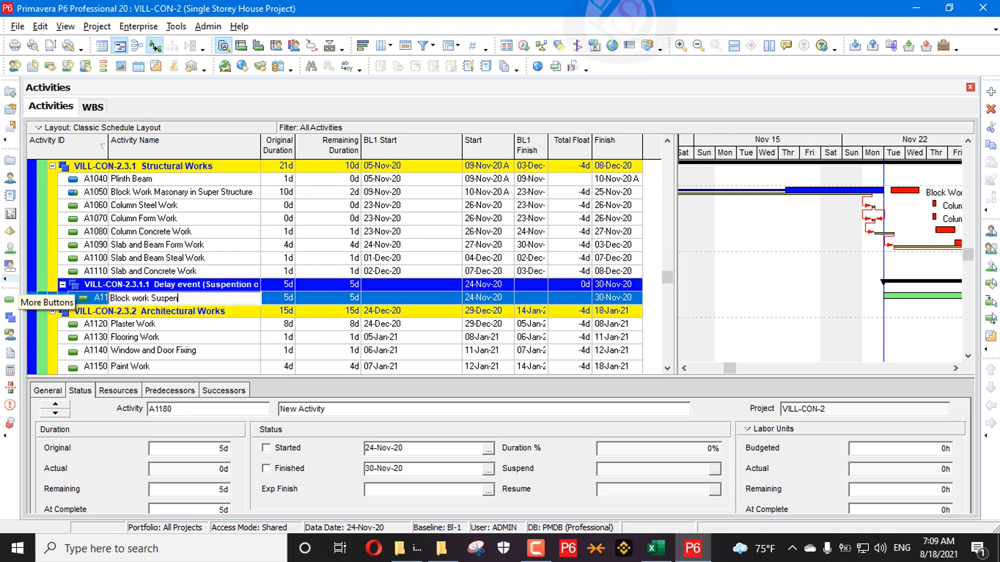
pyautogui.write('d and')
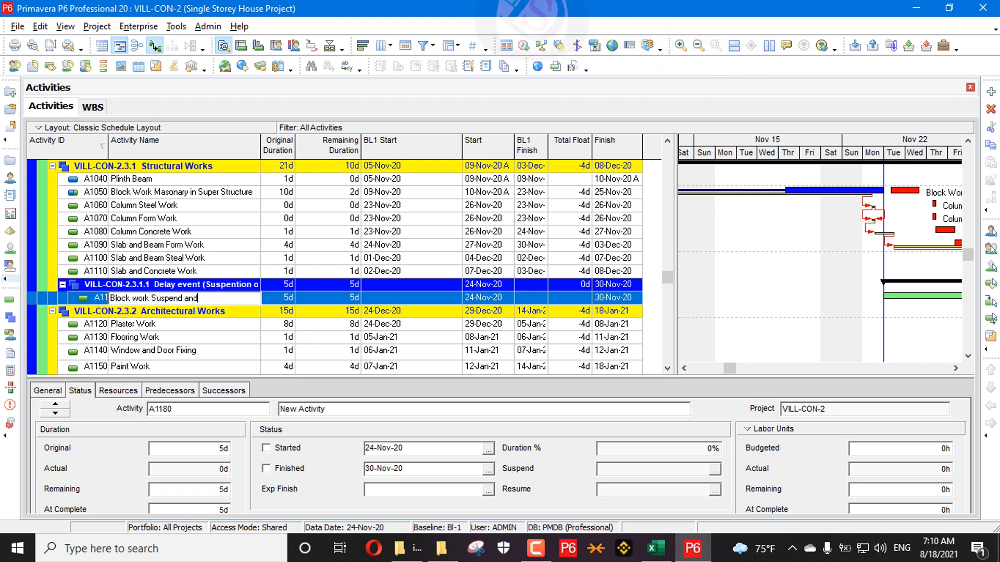
pyautogui.write(' resume ')
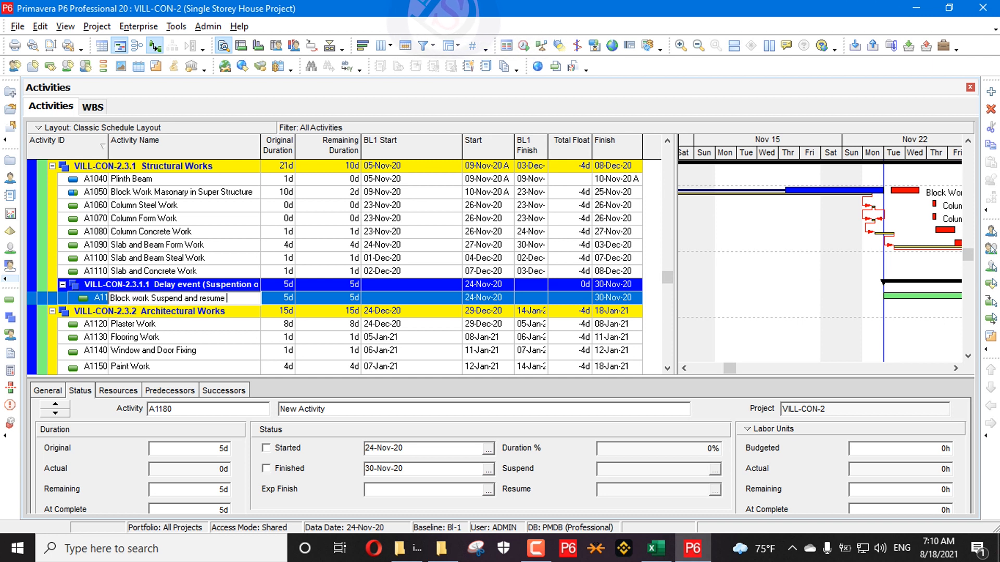
pyautogui.write('of delay ')
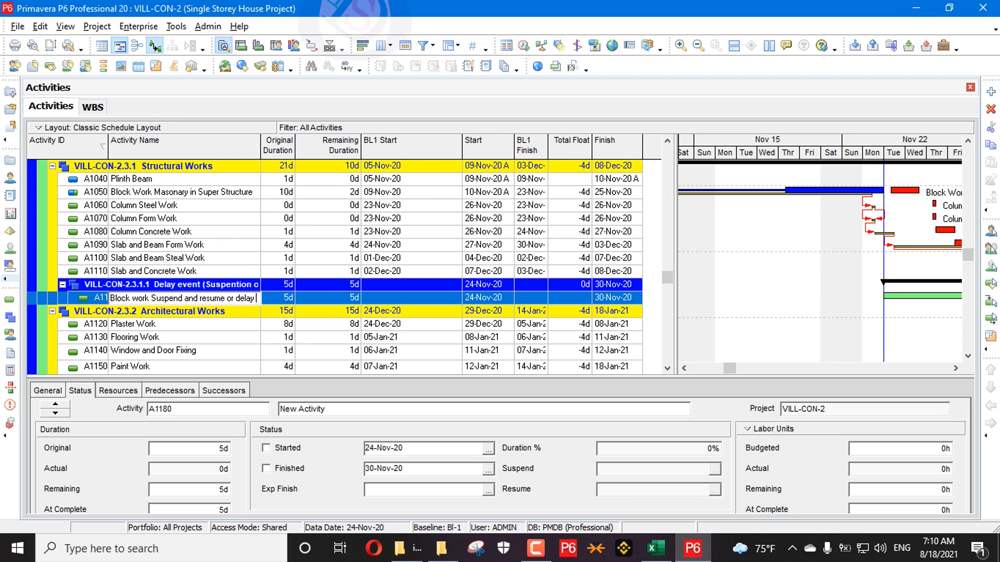
pyautogui.write('due')
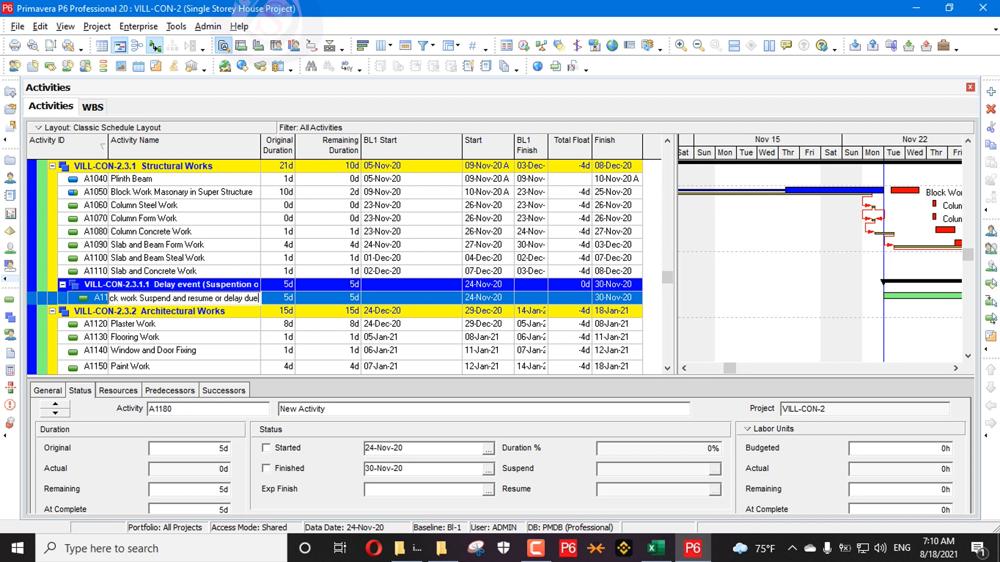
pyautogui.write(' to co')
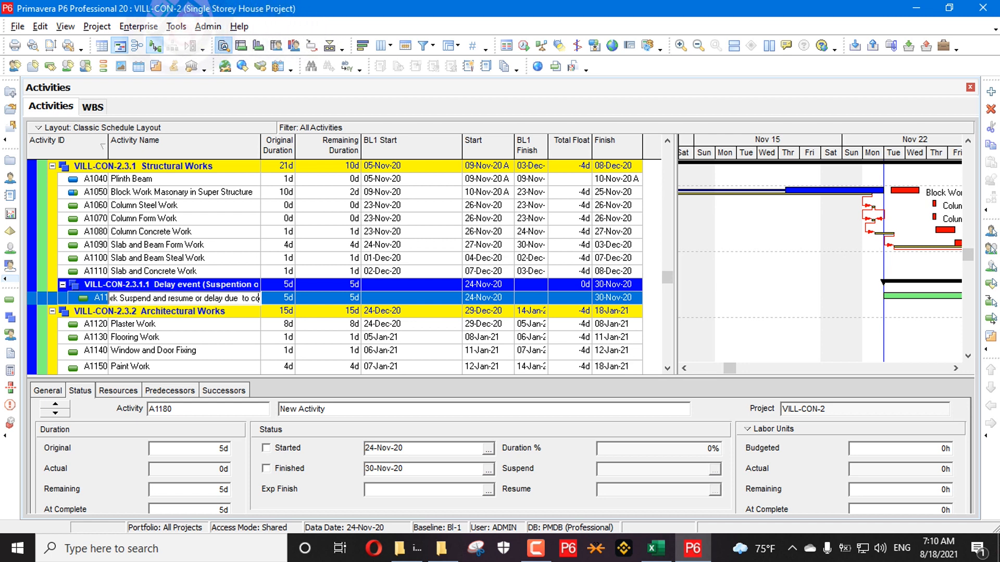
pyautogui.write('vid-19')
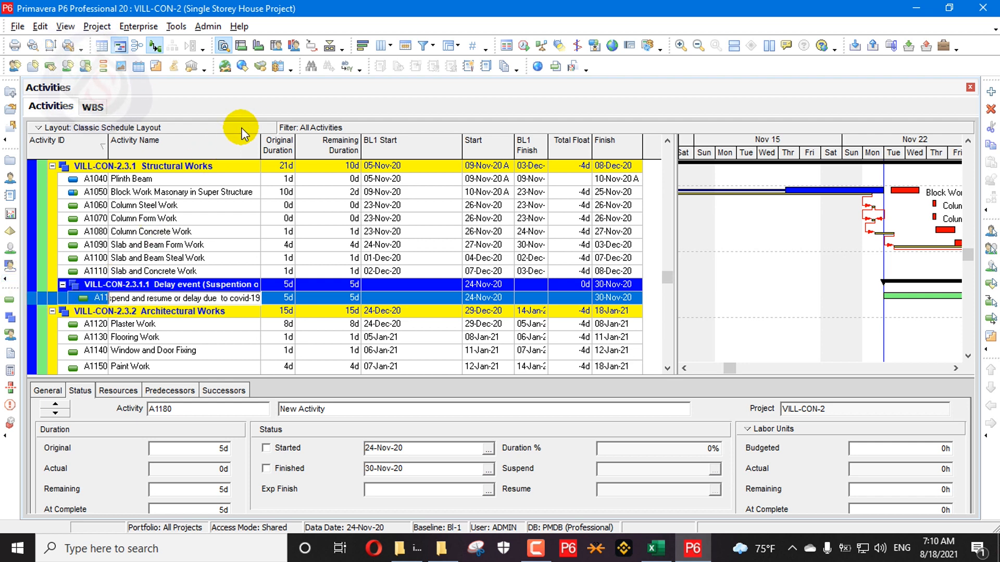
pyautogui.press('Return')
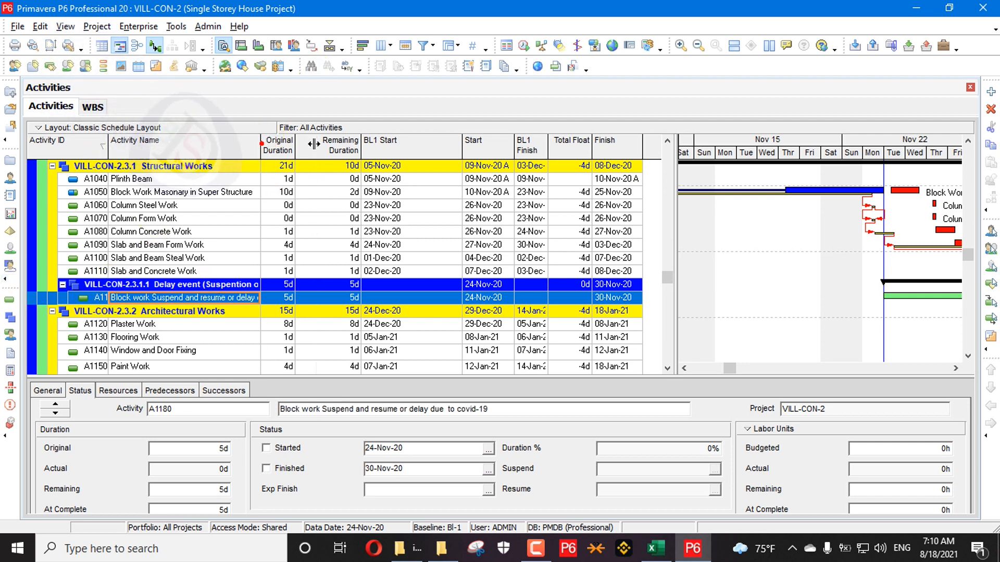
# Step: Widen the Activity Name column so the delay activity's full name fits
pyautogui.moveTo(260, 148); pyautogui.dragTo(357, 141)
pyautogui.click(353, 156)
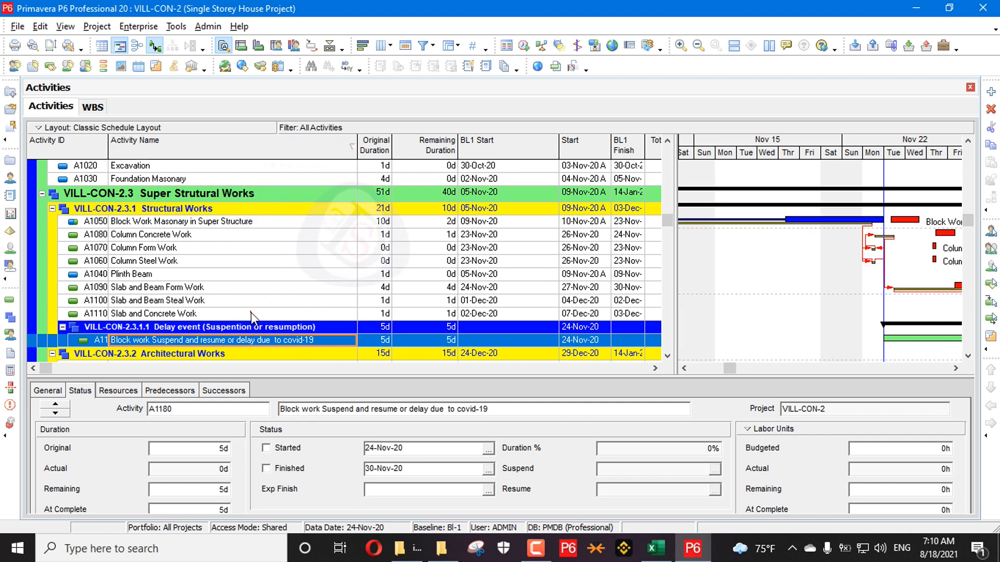
pyautogui.click(251, 313)
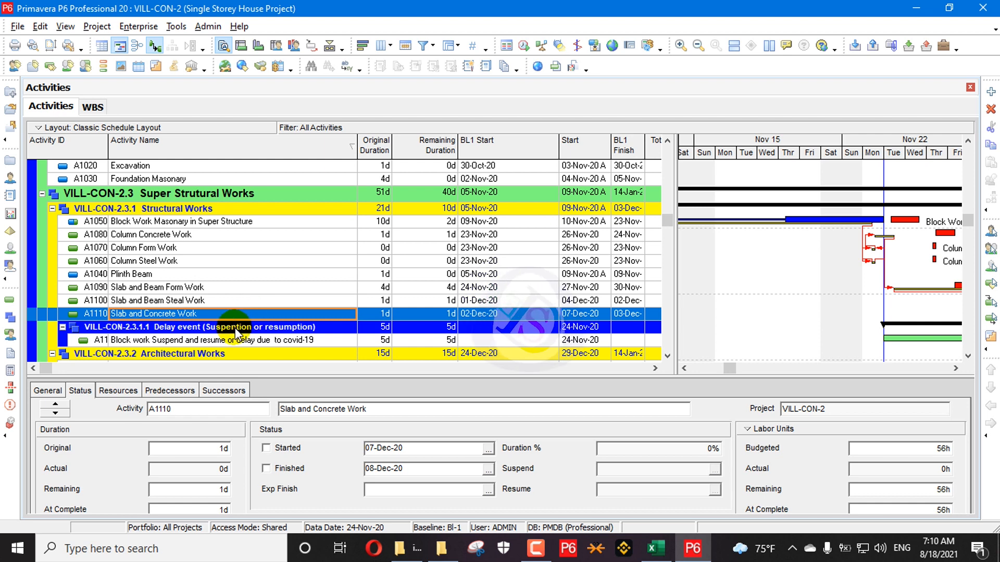
# Step: Widen the Activity ID column, sort the activities by it, and set the delay activity's ID to ECO-01
pyautogui.click(223, 341)
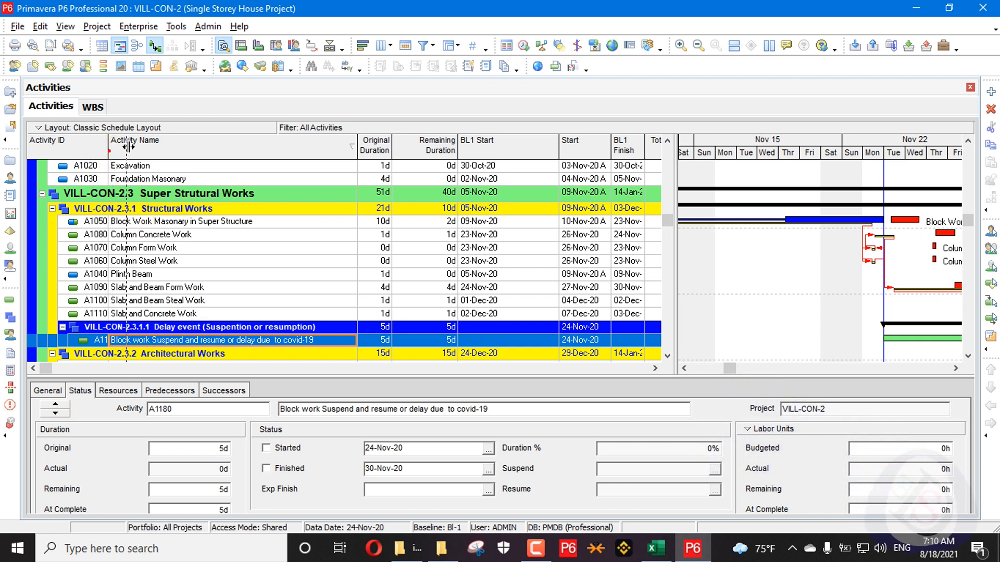
pyautogui.moveTo(127, 146); pyautogui.dragTo(141, 146)
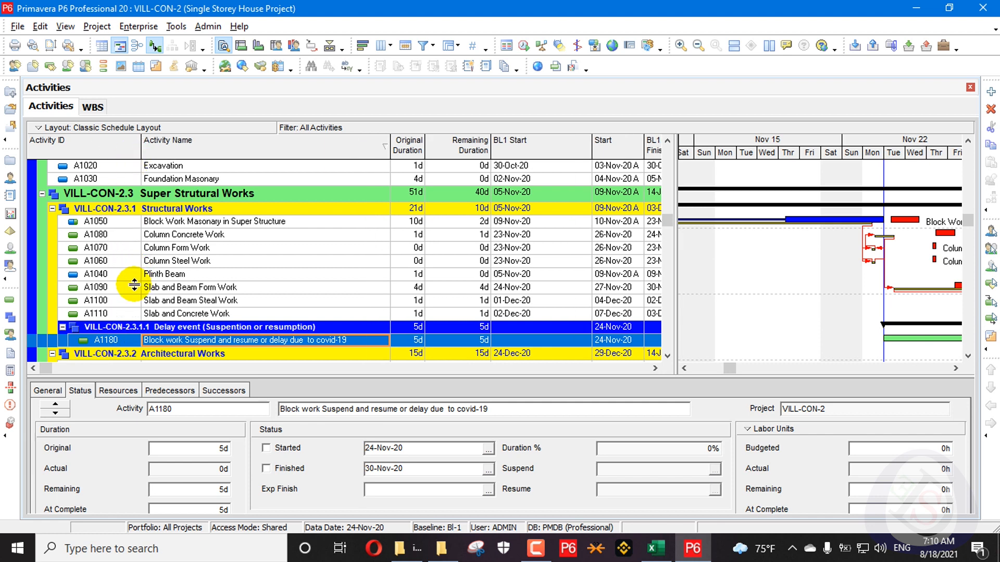
pyautogui.click(115, 145)
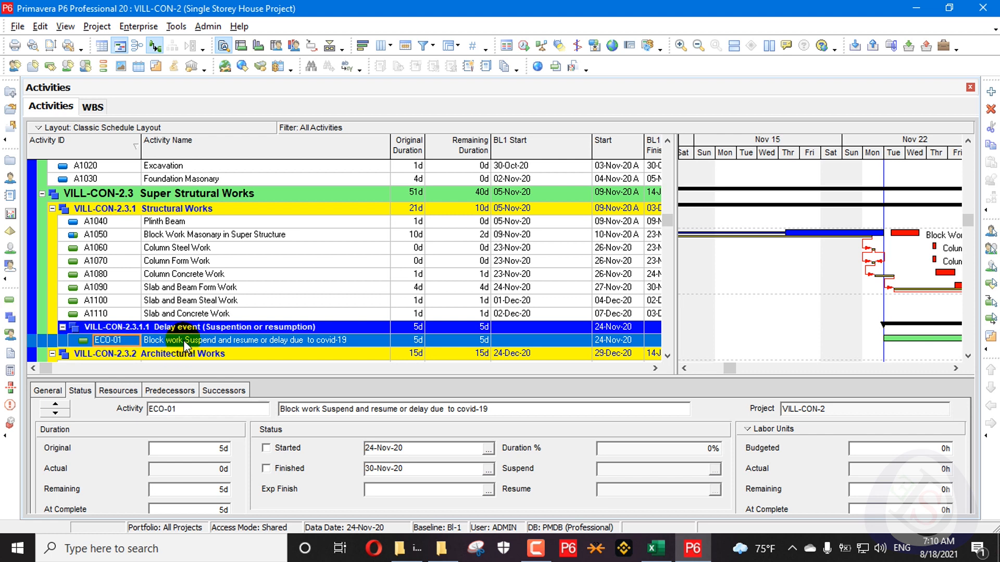
# Step: Review the status details and successors of activity A1050 alongside ECO-01, and check the data date in the Schedule settings
pyautogui.click(192, 235)
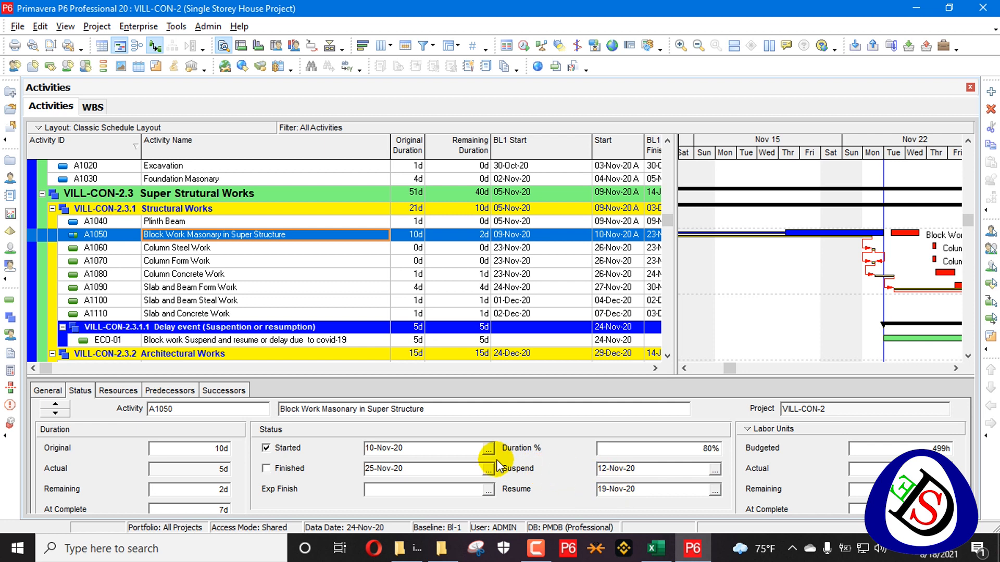
pyautogui.click(183, 342)
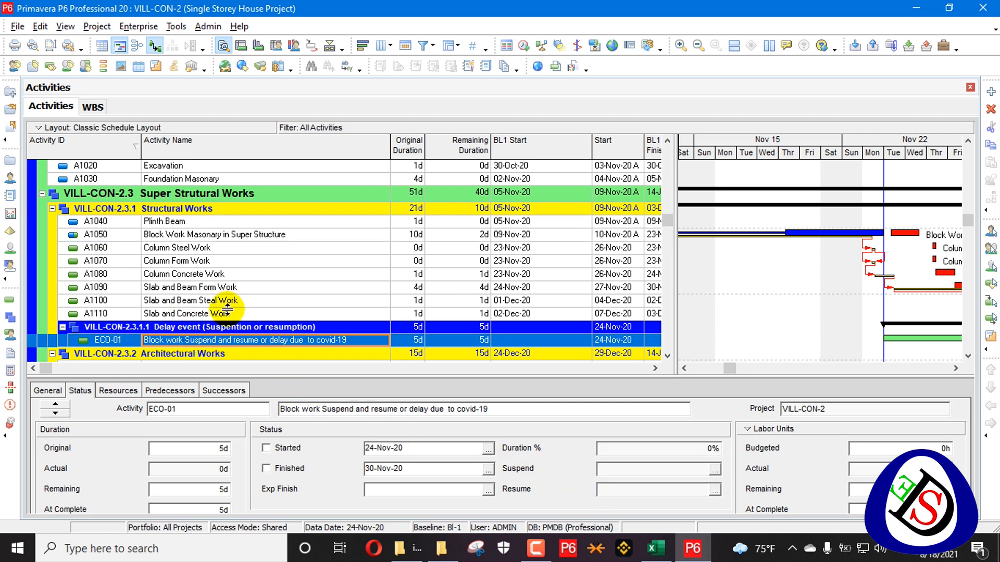
pyautogui.click(245, 236)
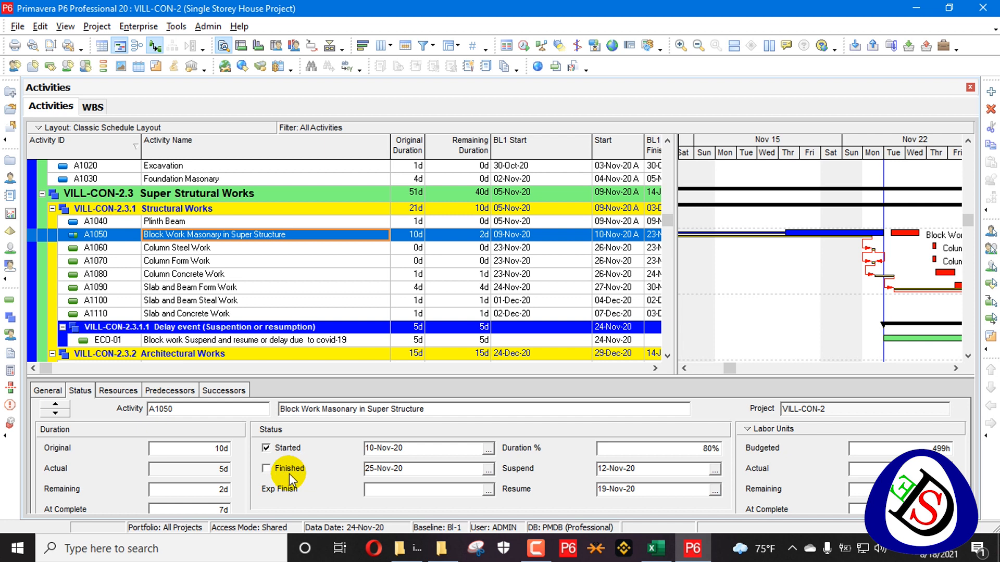
pyautogui.click(216, 489)
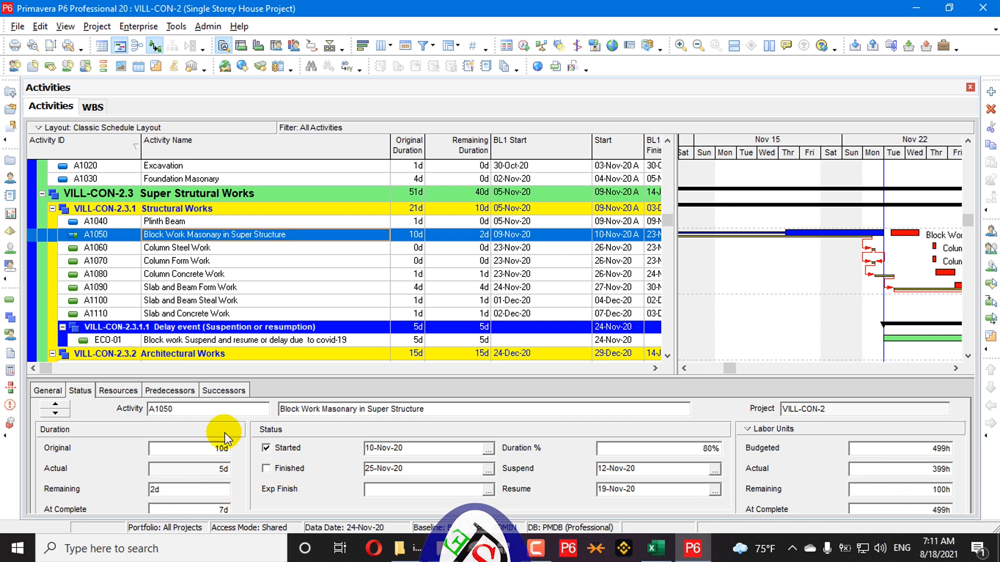
pyautogui.click(219, 392)
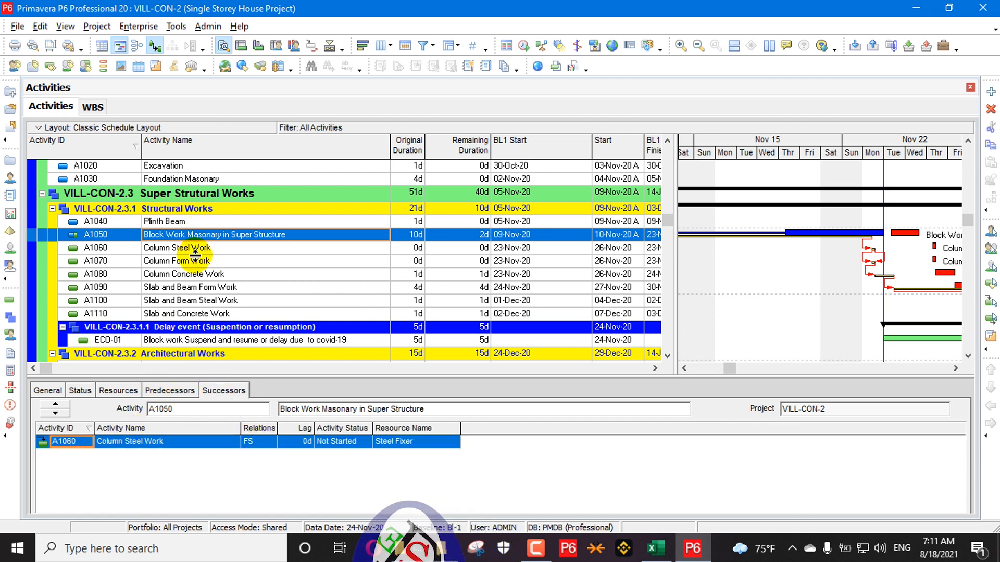
pyautogui.click(81, 390)
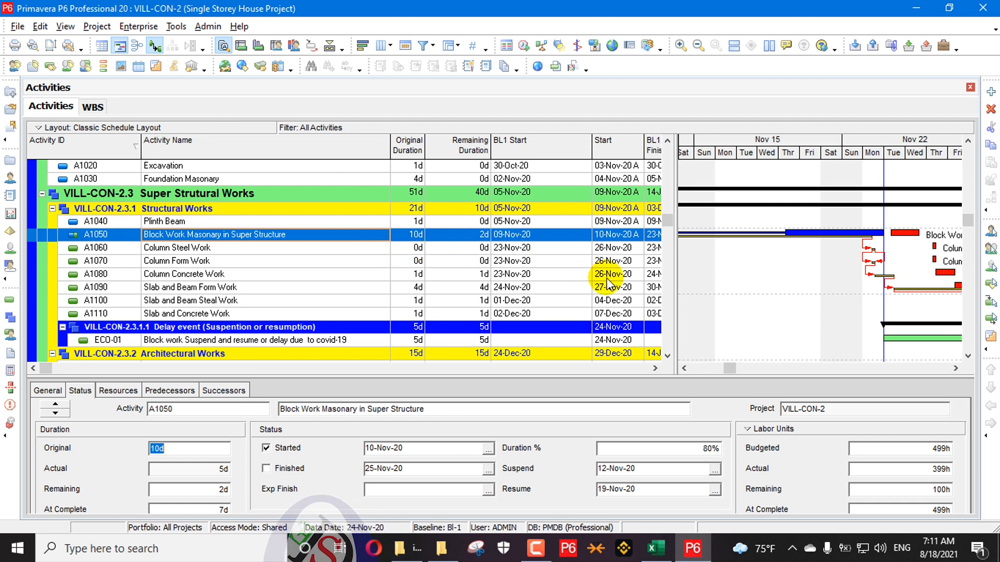
pyautogui.press('F9')
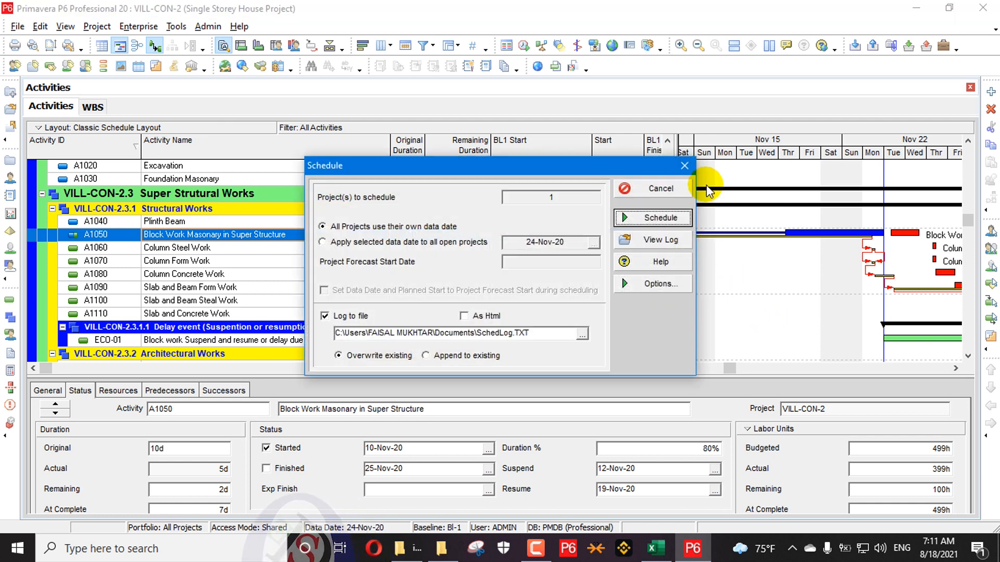
pyautogui.click(684, 165)
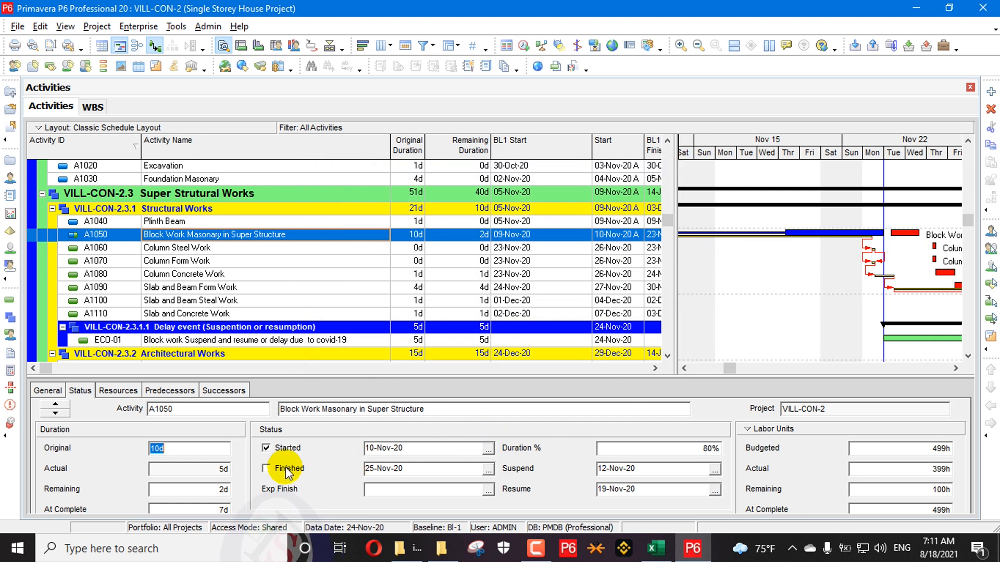
# Step: Mark activity A1050 as finished with the actual finish date 24-Nov-20
pyautogui.click(487, 467)
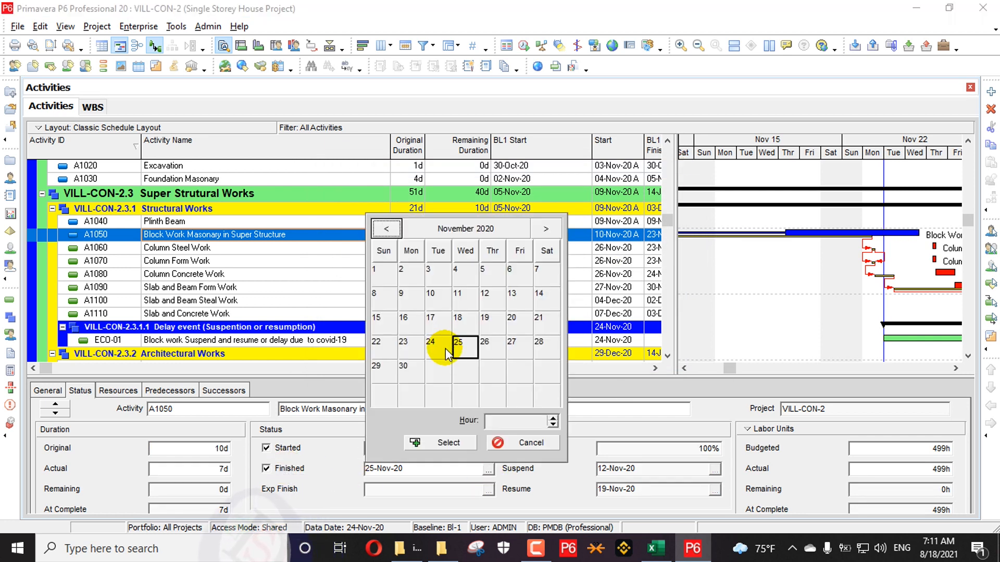
pyautogui.click(435, 442)
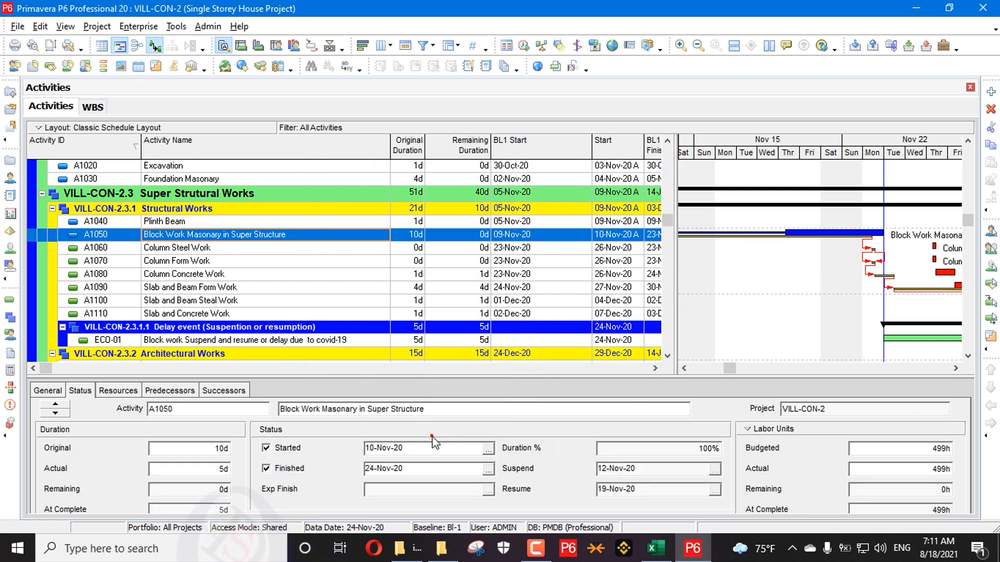
pyautogui.press('F9')
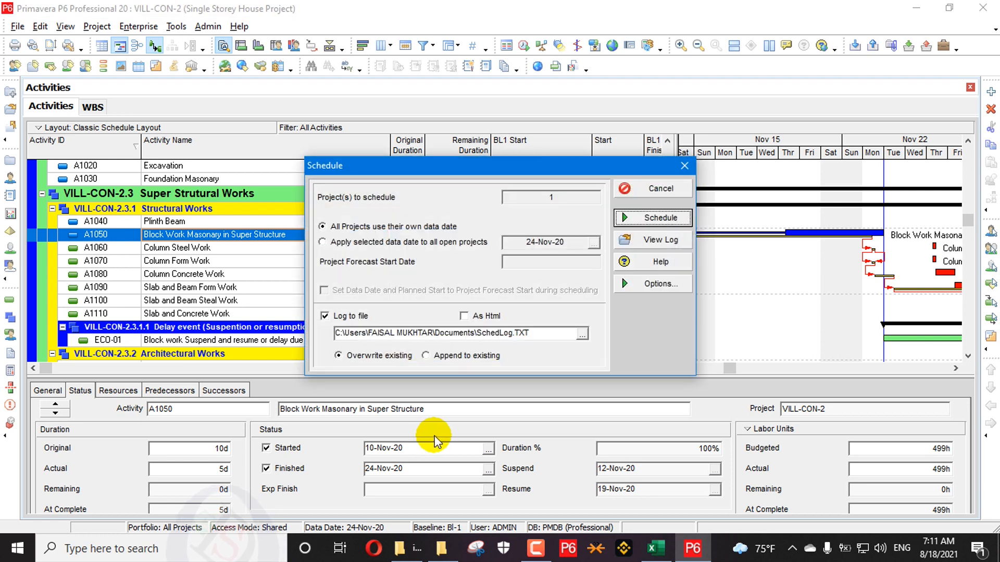
pyautogui.click(685, 166)
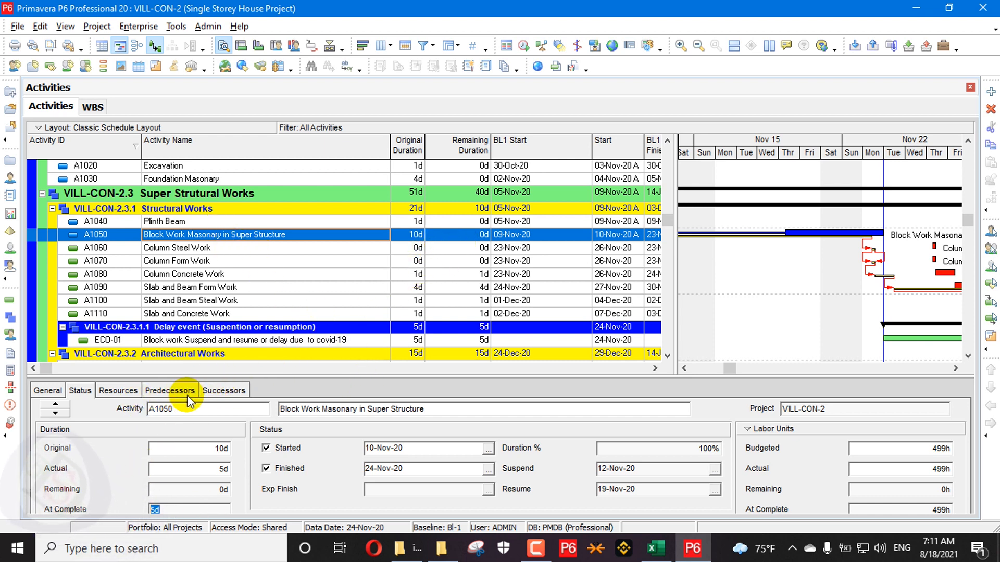
# Step: Add Relationships to the displayed activity details and show the relationships of activity A1050
pyautogui.rightClick(263, 384)
pyautogui.click(292, 406)
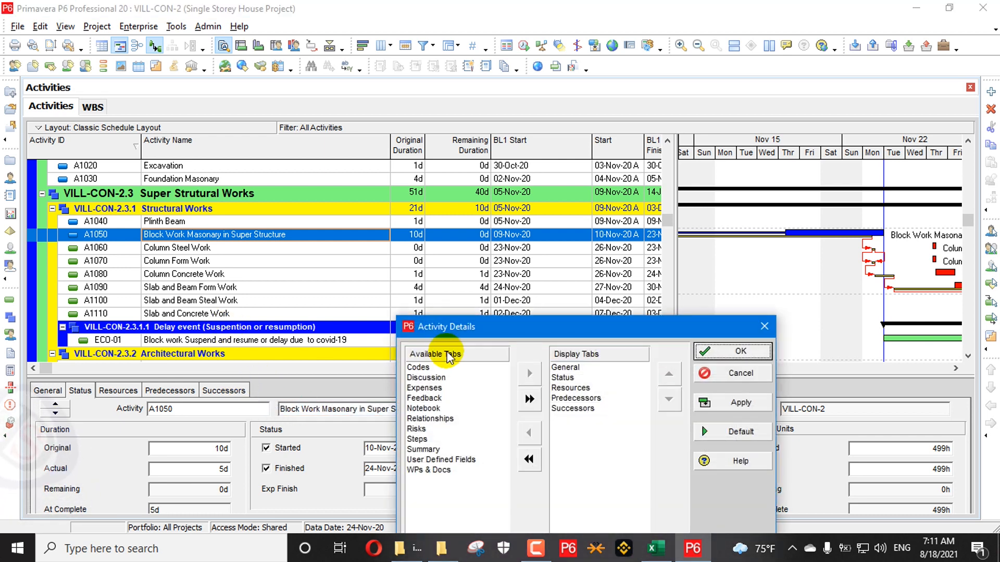
pyautogui.click(439, 419)
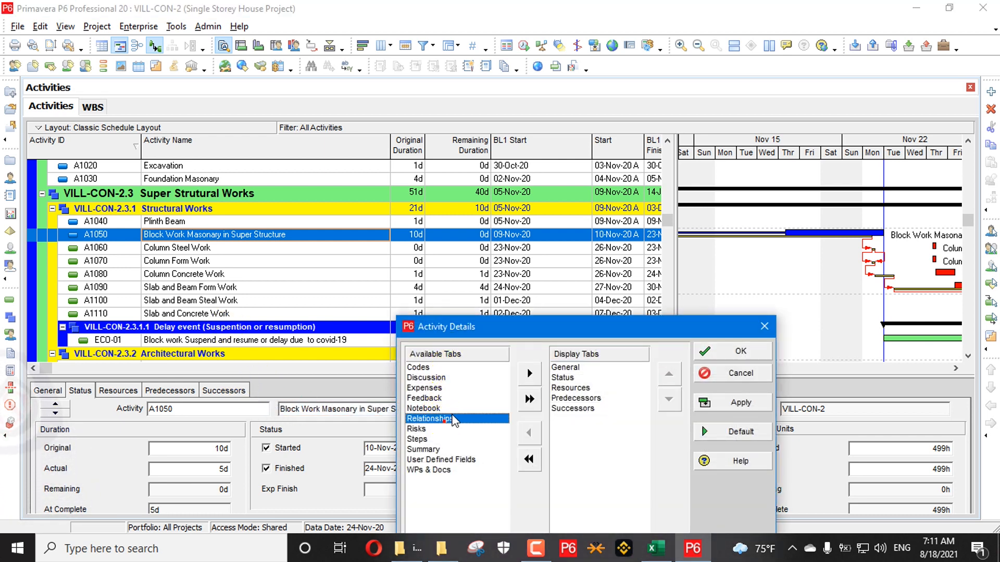
pyautogui.click(529, 373)
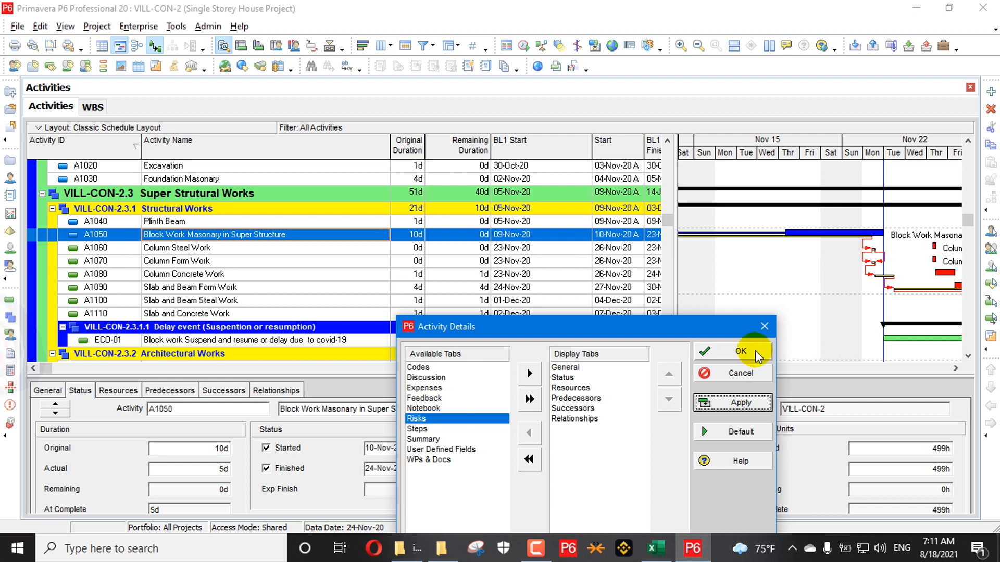
pyautogui.click(755, 351)
pyautogui.click(276, 391)
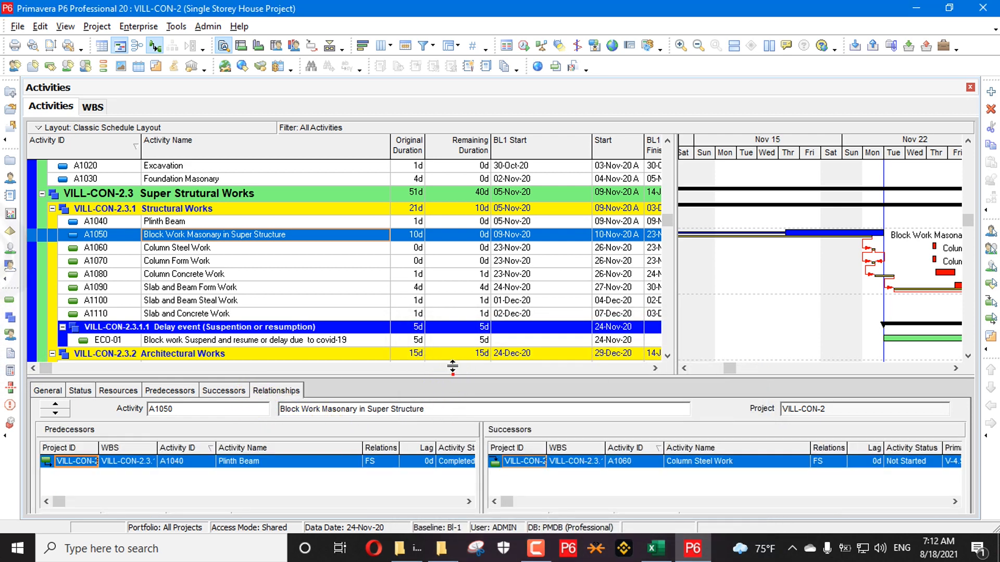
# Step: Assign activity A1050, Block Work Masonary in Super Structure, as the predecessor of delay activity ECO-01
pyautogui.moveTo(452, 366); pyautogui.dragTo(310, 357)
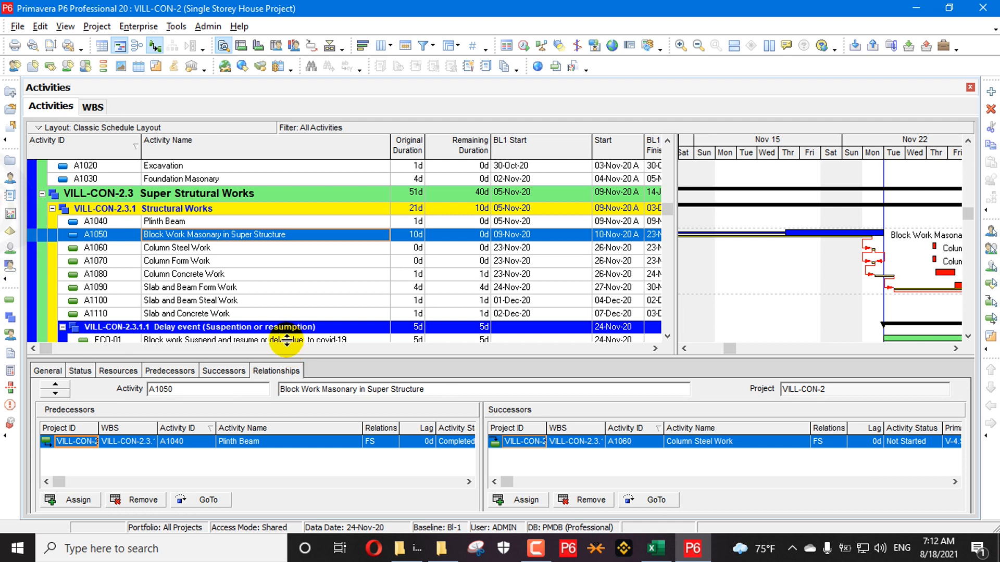
pyautogui.click(307, 253)
pyautogui.scroll(-1, 308, 253)
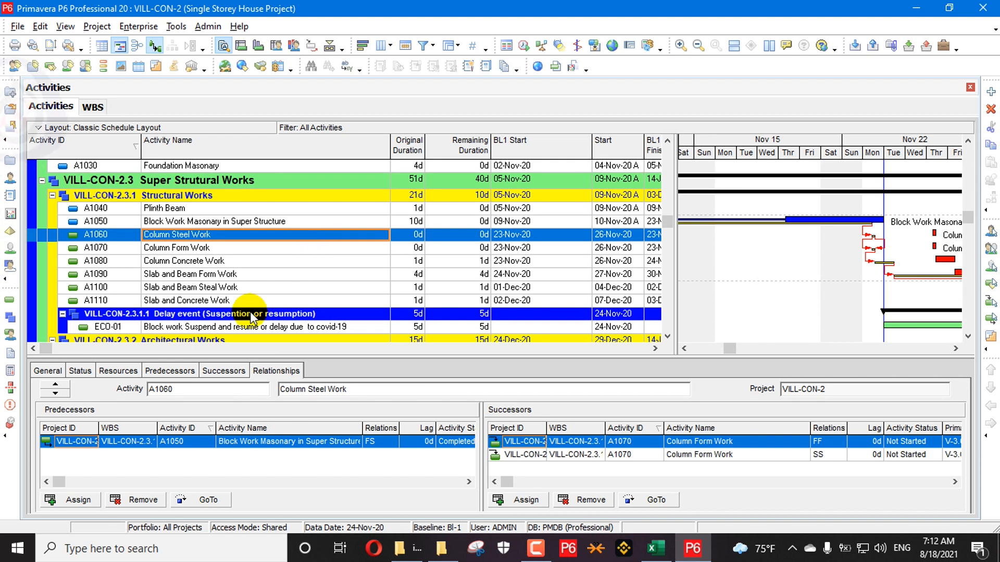
pyautogui.scroll(-5, 251, 334)
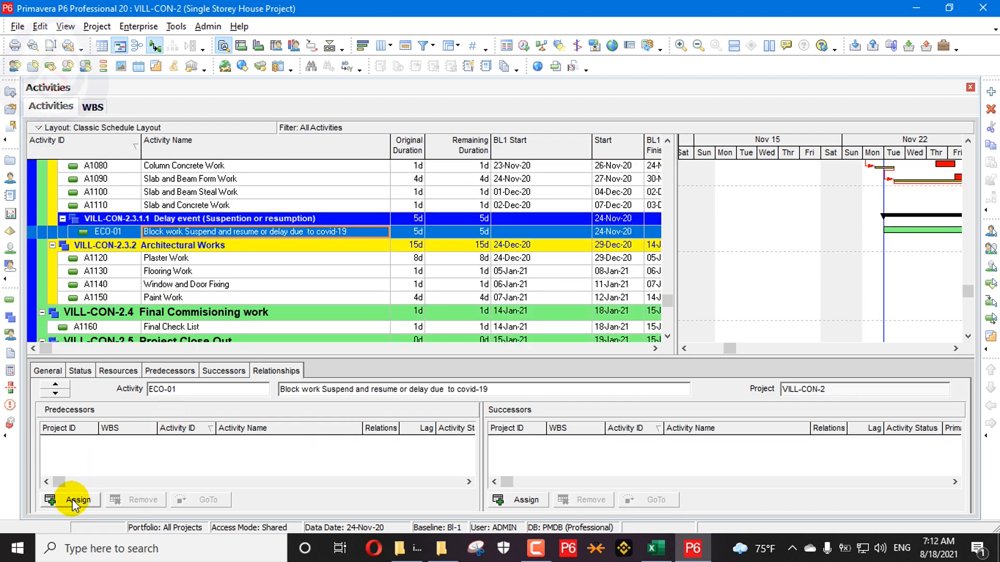
pyautogui.click(68, 499)
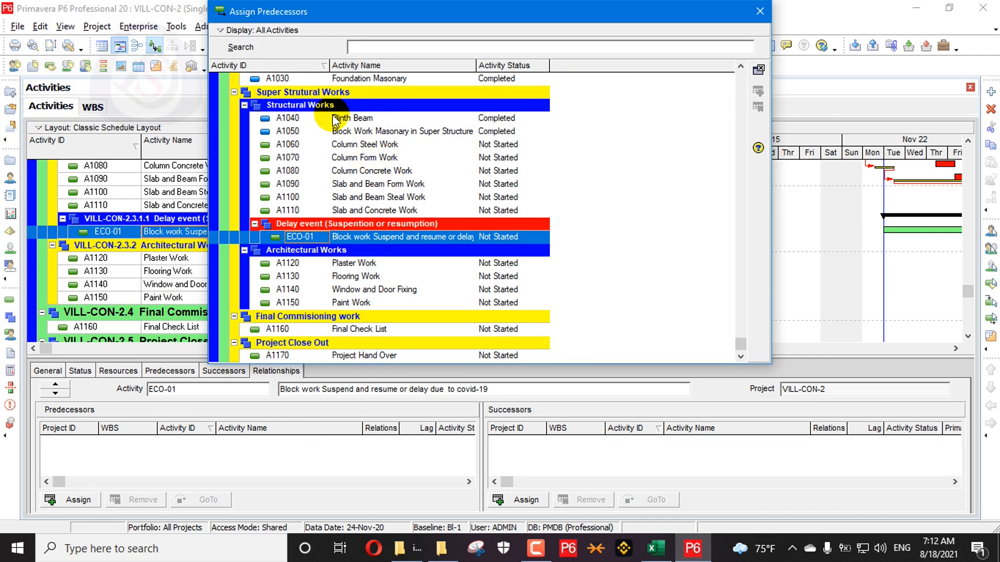
pyautogui.click(336, 131)
pyautogui.doubleClick(337, 131)
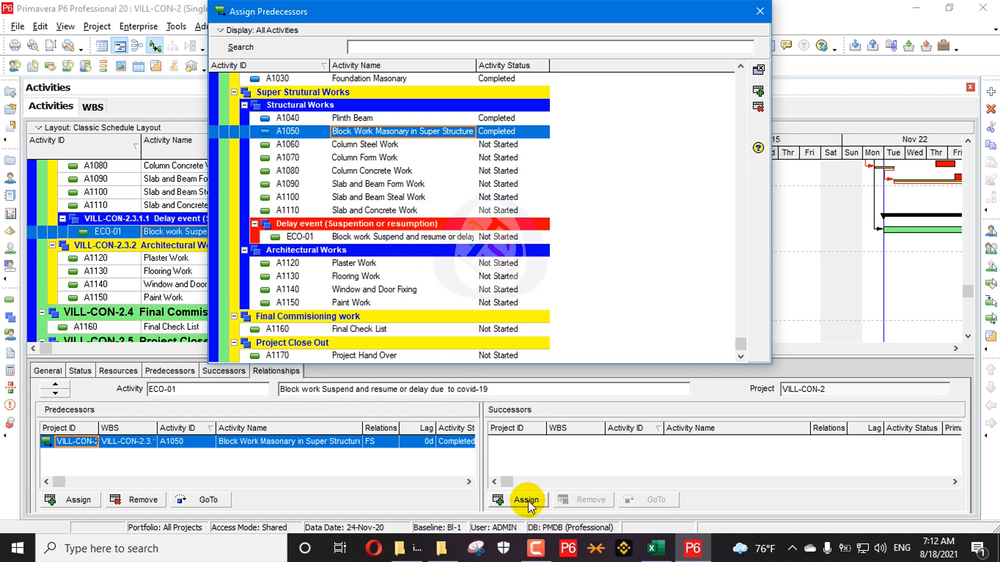
pyautogui.click(760, 11)
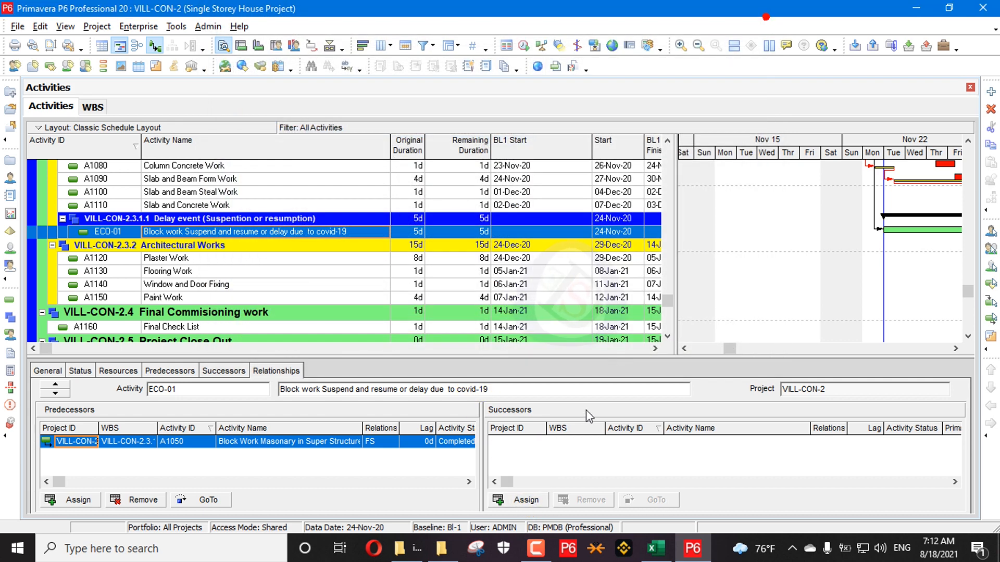
# Step: Assign activity A1060, Column Steel Work, as the successor of delay activity ECO-01
pyautogui.click(524, 497)
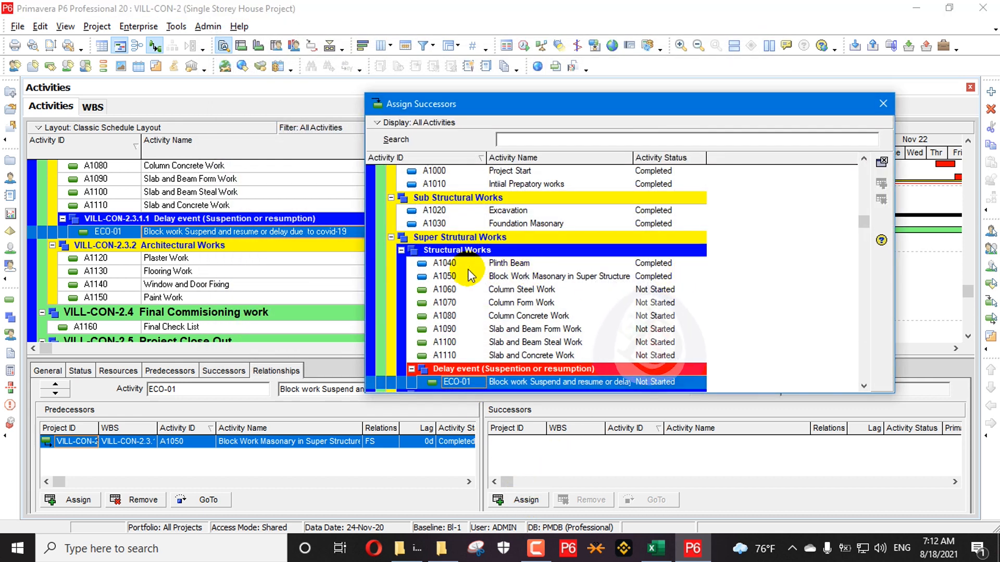
pyautogui.click(501, 290)
pyautogui.click(881, 182)
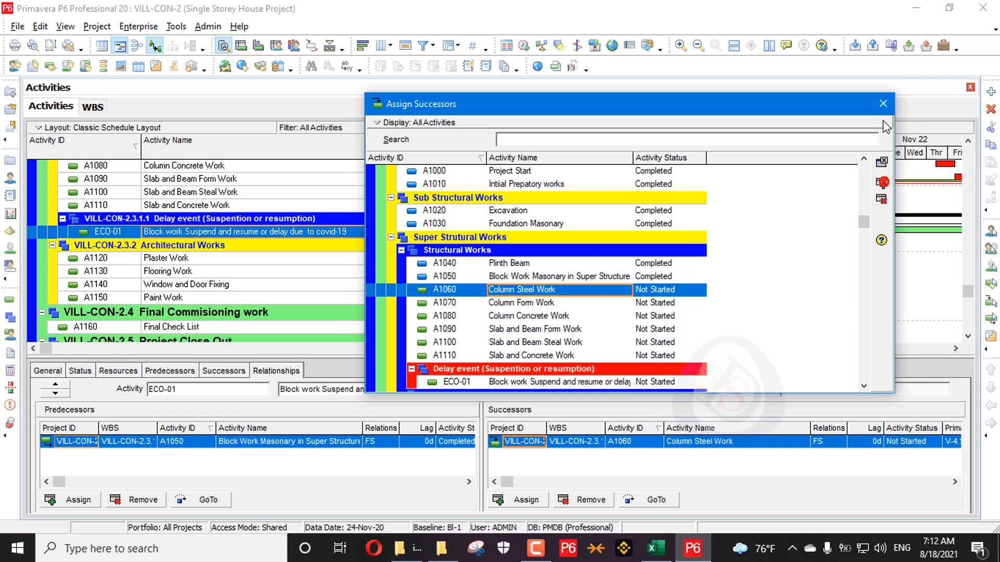
pyautogui.click(884, 108)
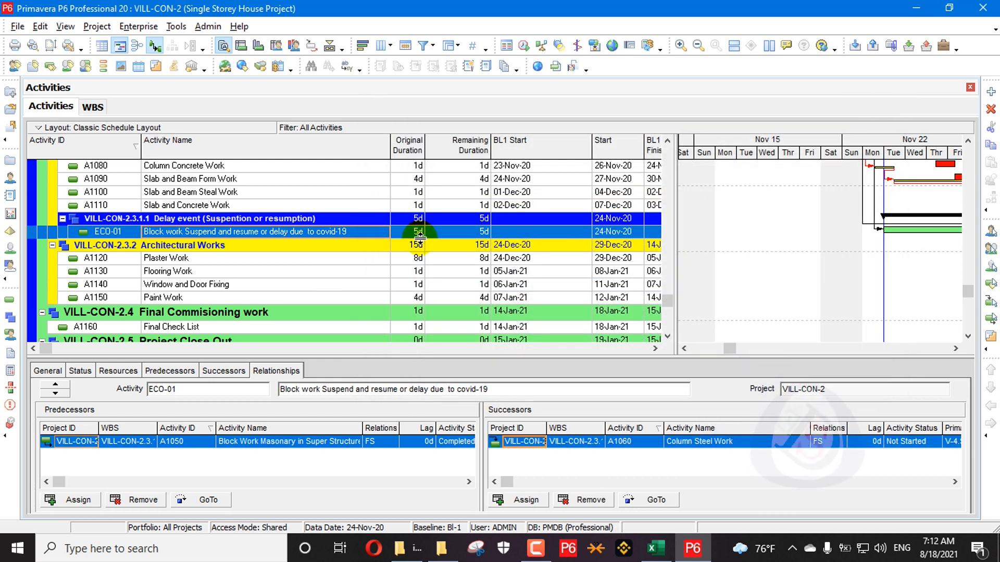
# Step: Reschedule the project and widen the activity table to review the Total Float and Finish columns for ECO-01 and the structural works
pyautogui.press('F9')
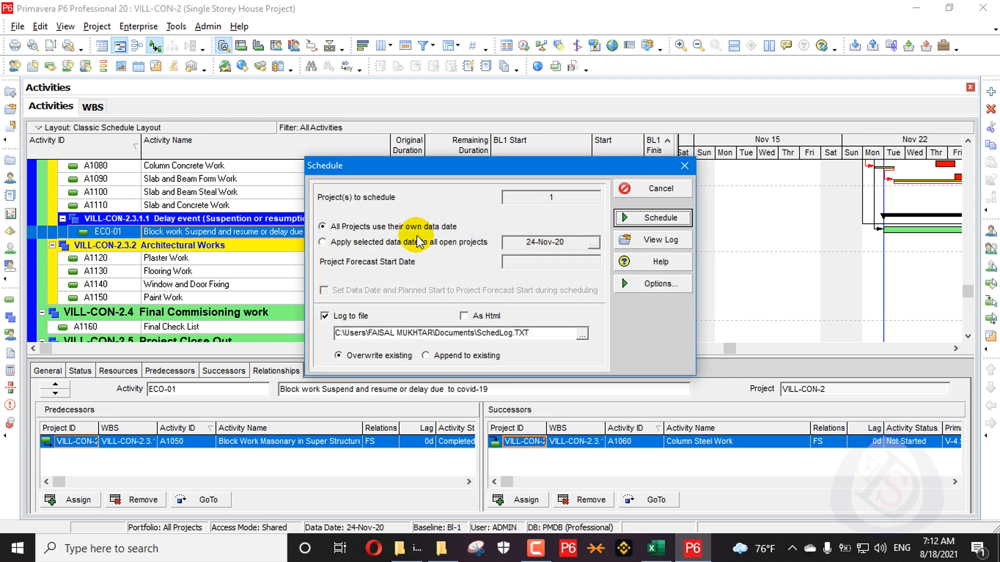
pyautogui.press('Return')
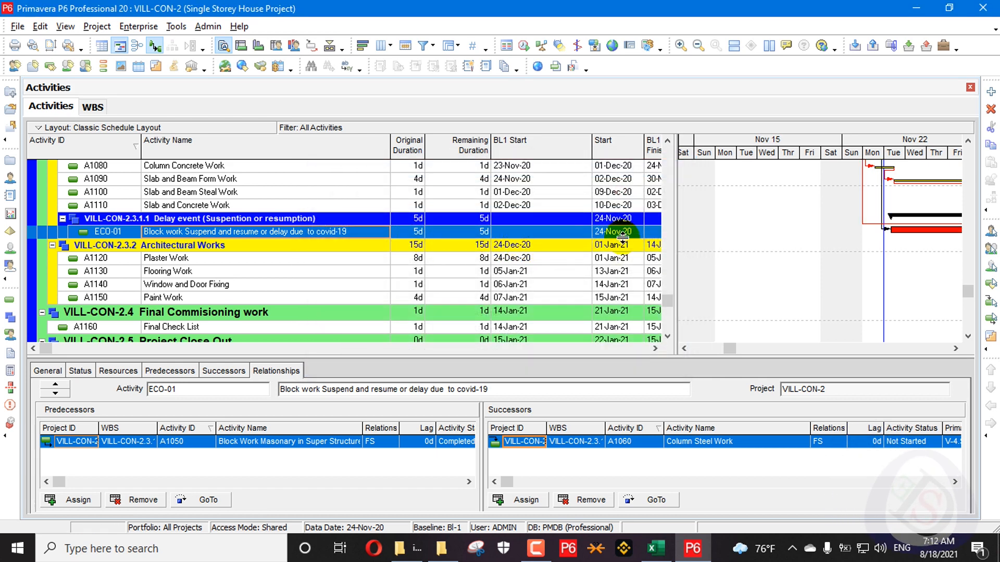
pyautogui.moveTo(686, 191); pyautogui.dragTo(773, 193)
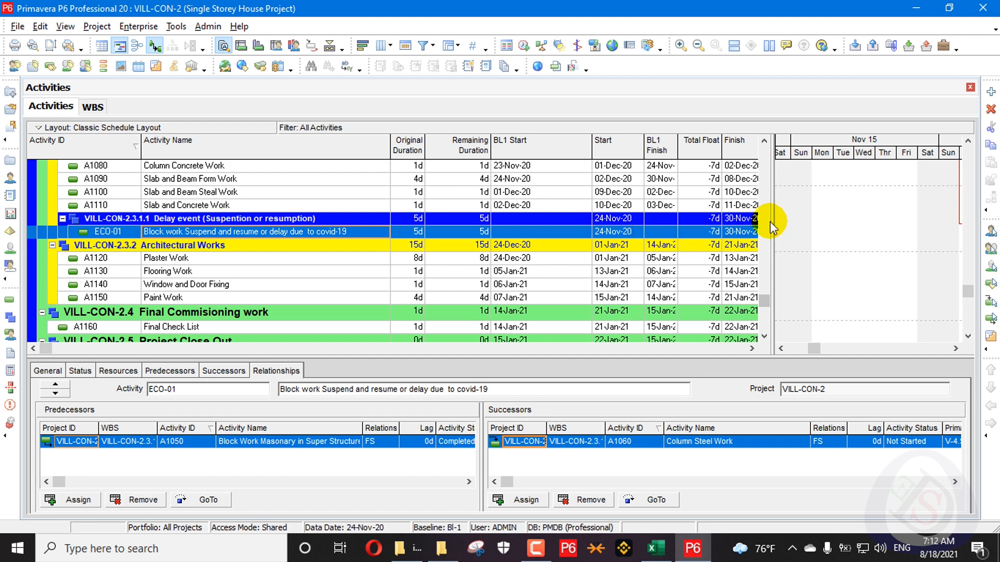
pyautogui.moveTo(773, 221); pyautogui.dragTo(832, 223)
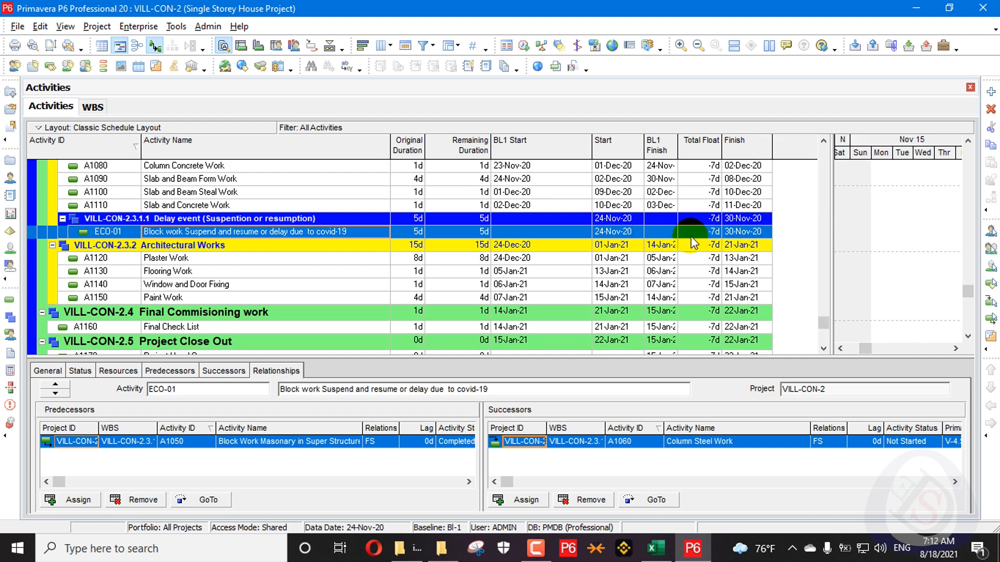
pyautogui.click(174, 232)
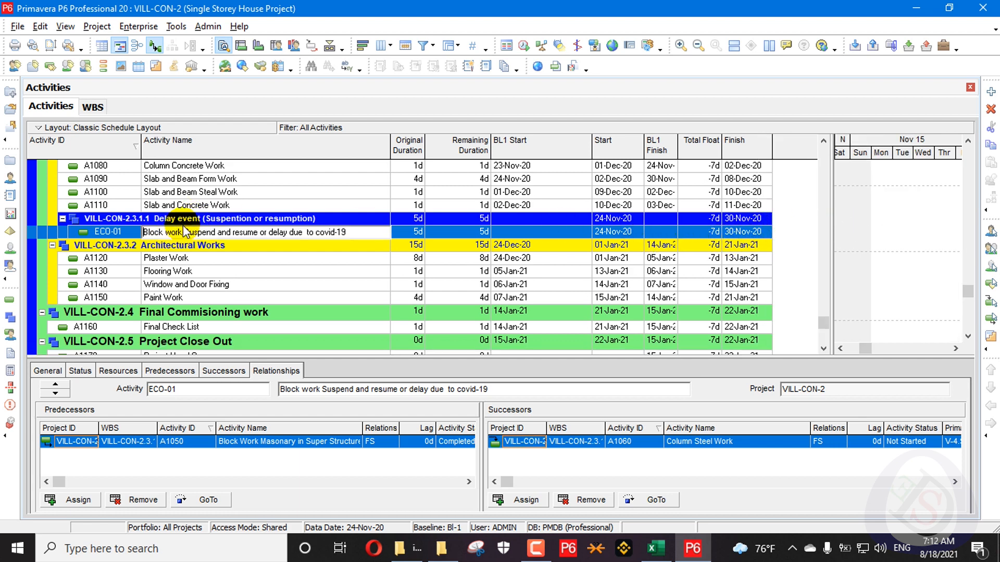
pyautogui.click(112, 238)
pyautogui.scroll(3, 114, 239)
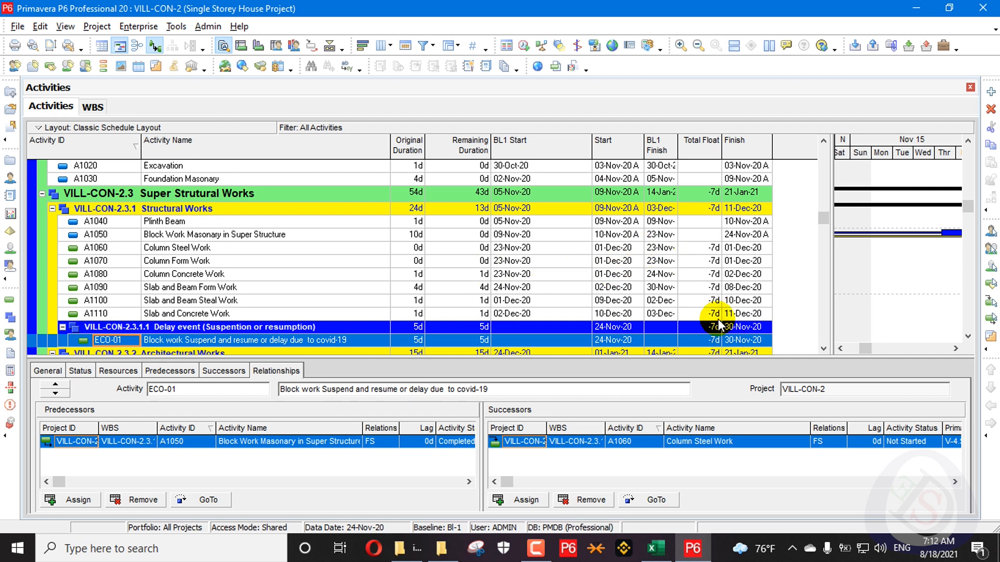
# Step: Remove predecessor A1050 from activity A1060, Column Steel Work, and reschedule the project
pyautogui.click(665, 249)
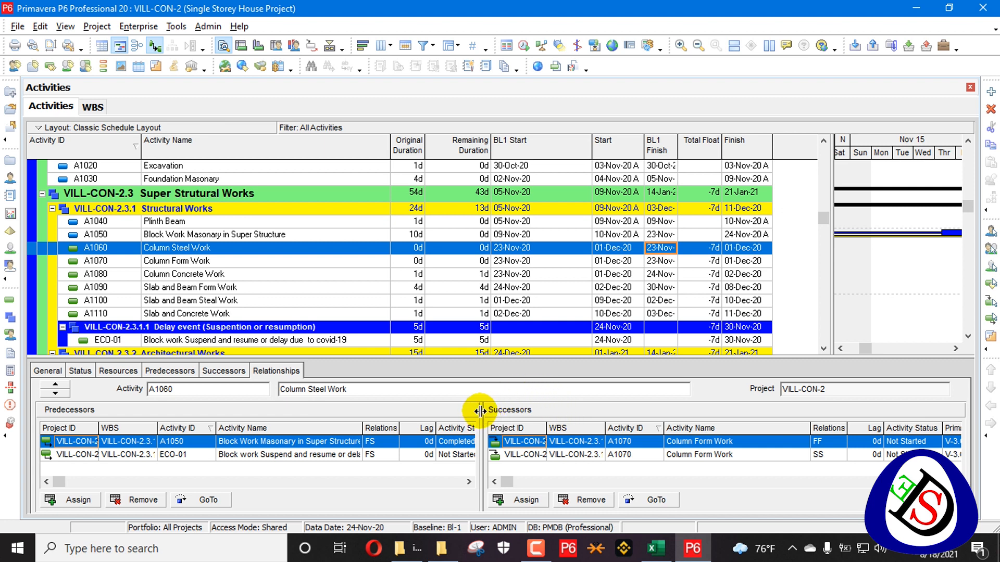
pyautogui.moveTo(638, 404); pyautogui.dragTo(641, 404)
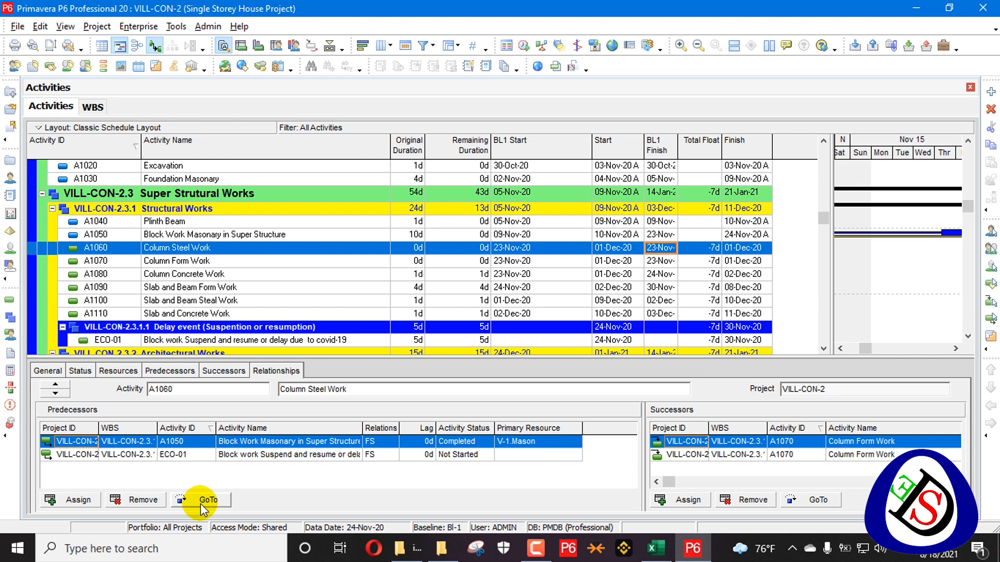
pyautogui.click(142, 501)
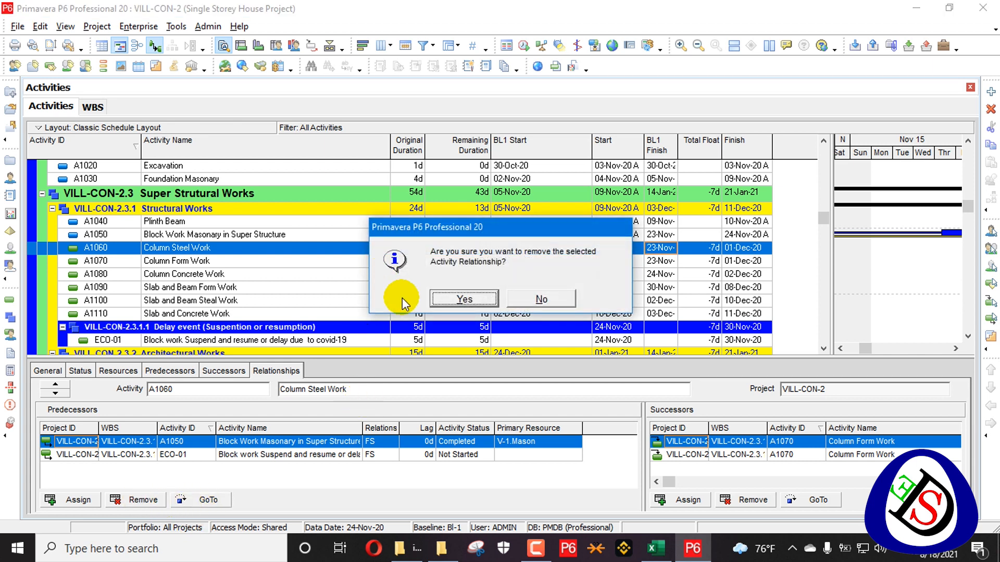
pyautogui.click(463, 299)
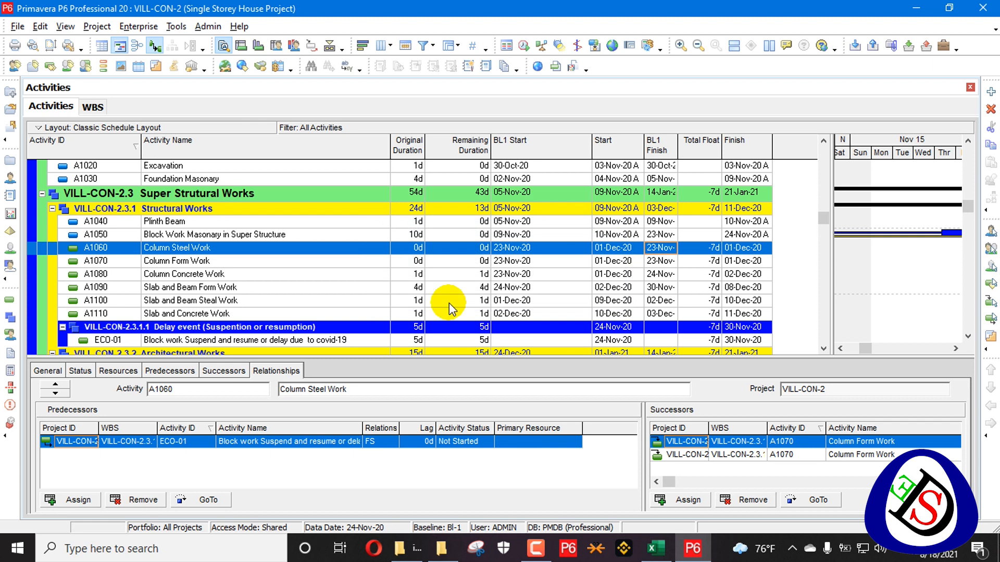
pyautogui.press('F9')
pyautogui.press('Return')
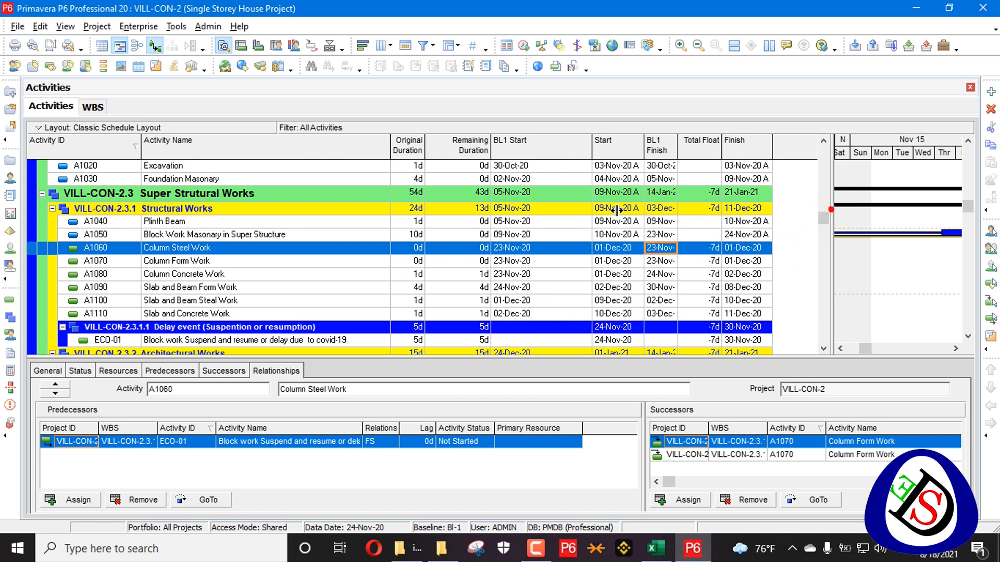
# Step: Enlarge the Gantt chart, compress its timescale, and examine the bars and relationship lines around delay activity ECO-01
pyautogui.moveTo(831, 209); pyautogui.dragTo(617, 210)
pyautogui.doubleClick(789, 213)
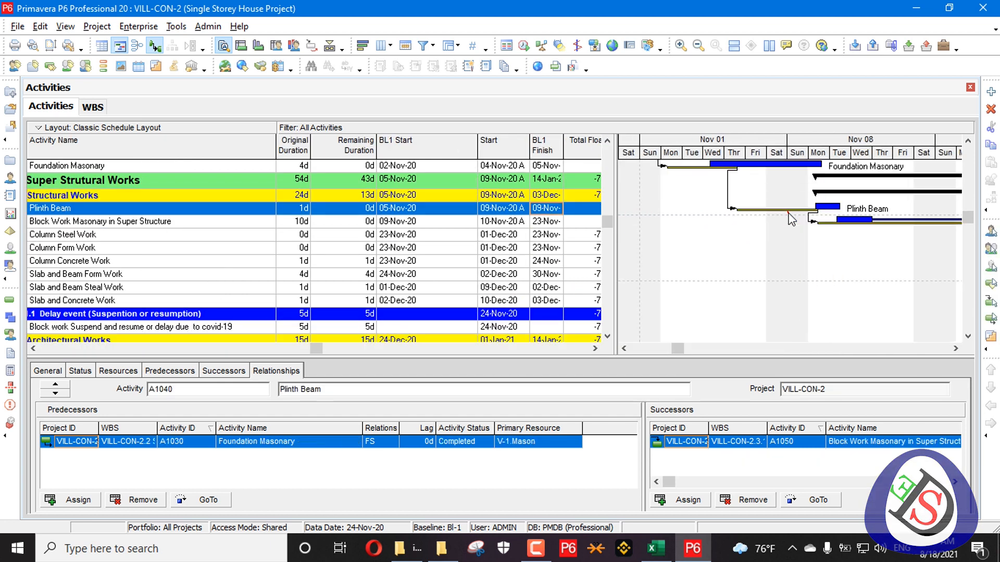
pyautogui.scroll(3, 785, 229)
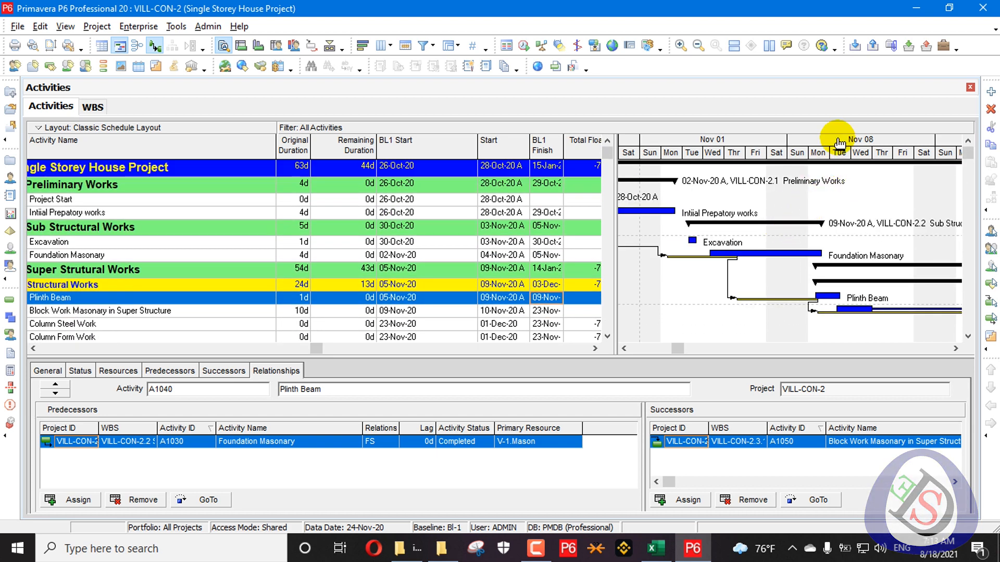
pyautogui.moveTo(842, 155); pyautogui.dragTo(674, 158)
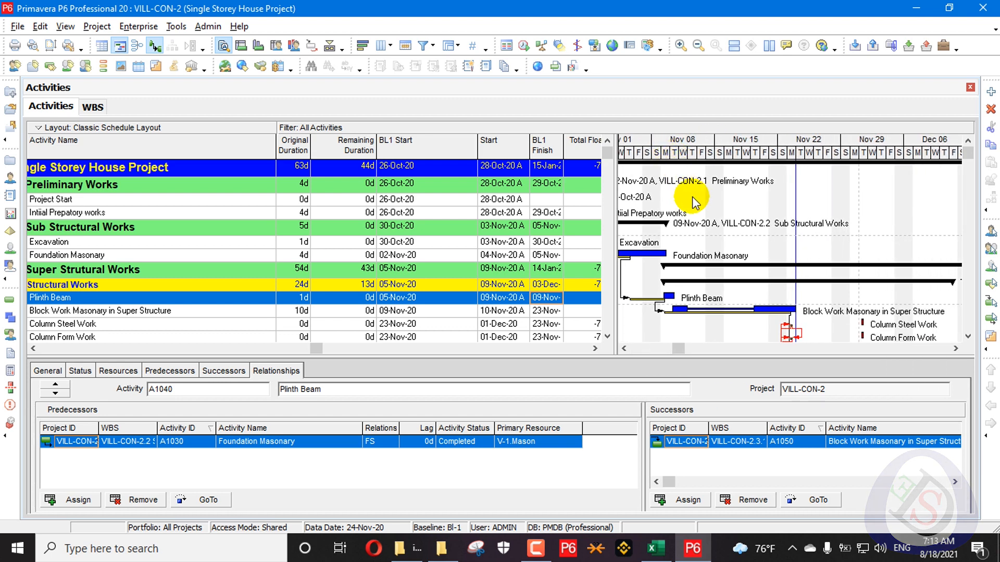
pyautogui.scroll(-1, 693, 202)
pyautogui.scroll(-1, 693, 203)
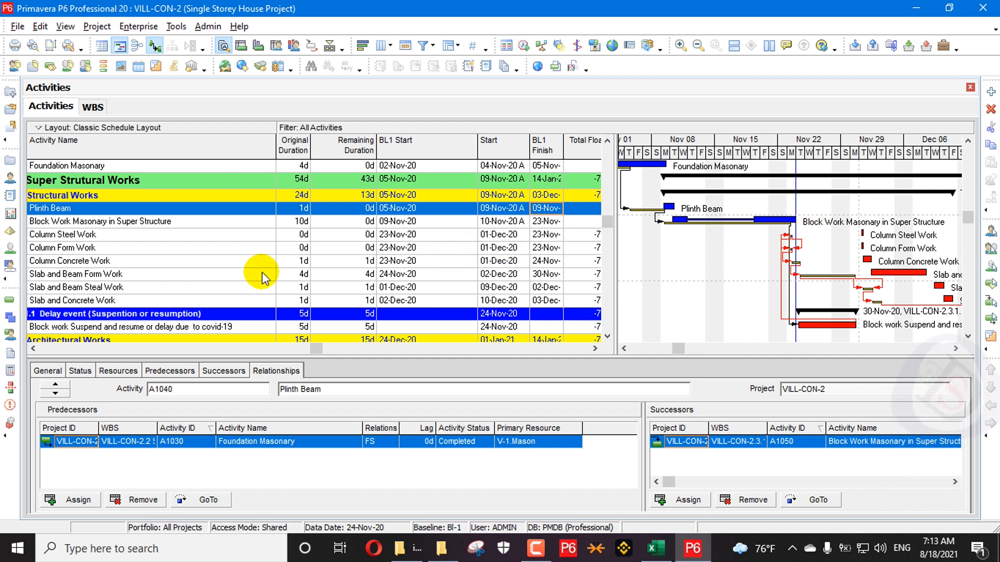
pyautogui.click(33, 349)
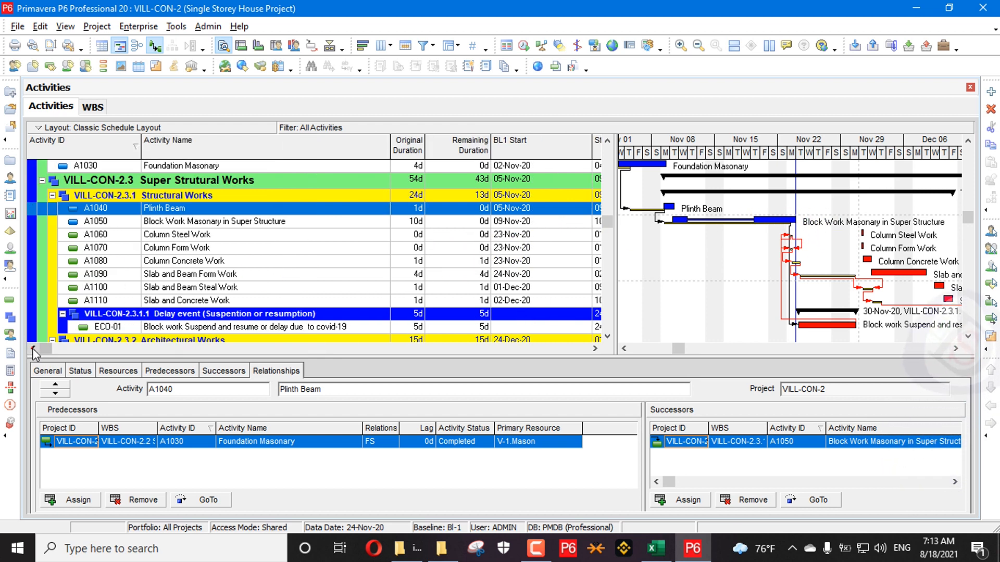
pyautogui.click(176, 328)
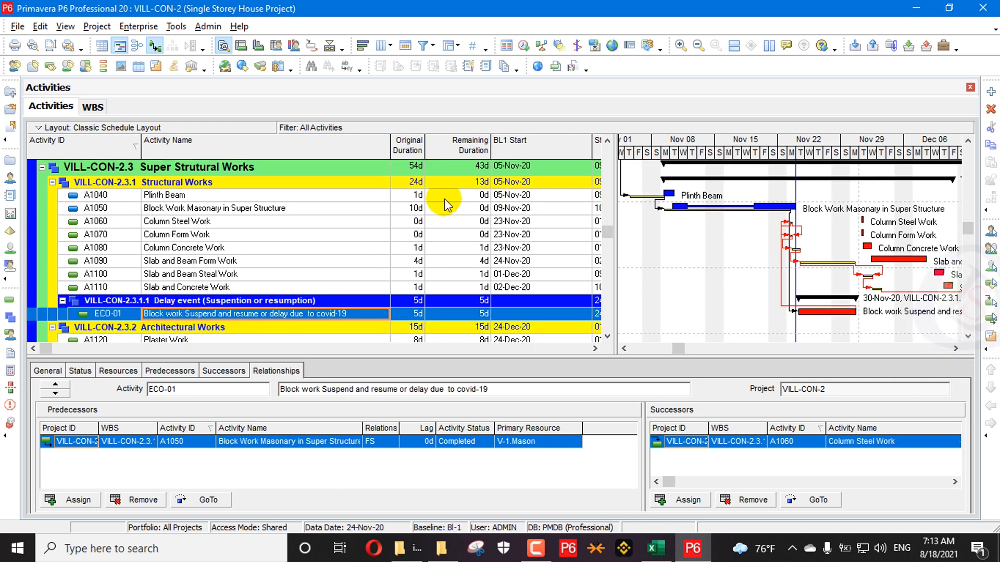
# Step: Widen the activity table again, search the available columns for "suspend", and add Suspend Date to the selected columns
pyautogui.moveTo(616, 212); pyautogui.dragTo(813, 190)
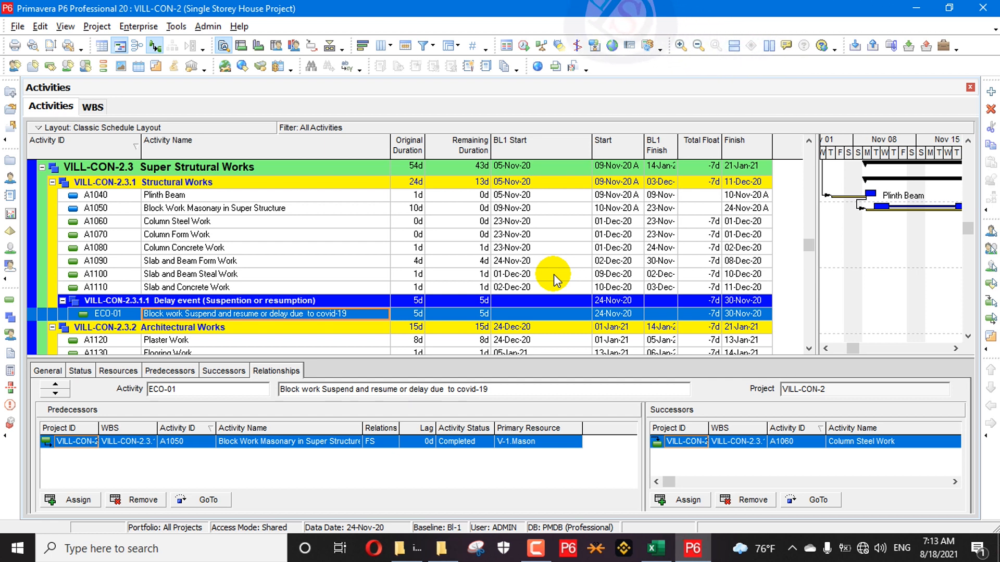
pyautogui.rightClick(438, 152)
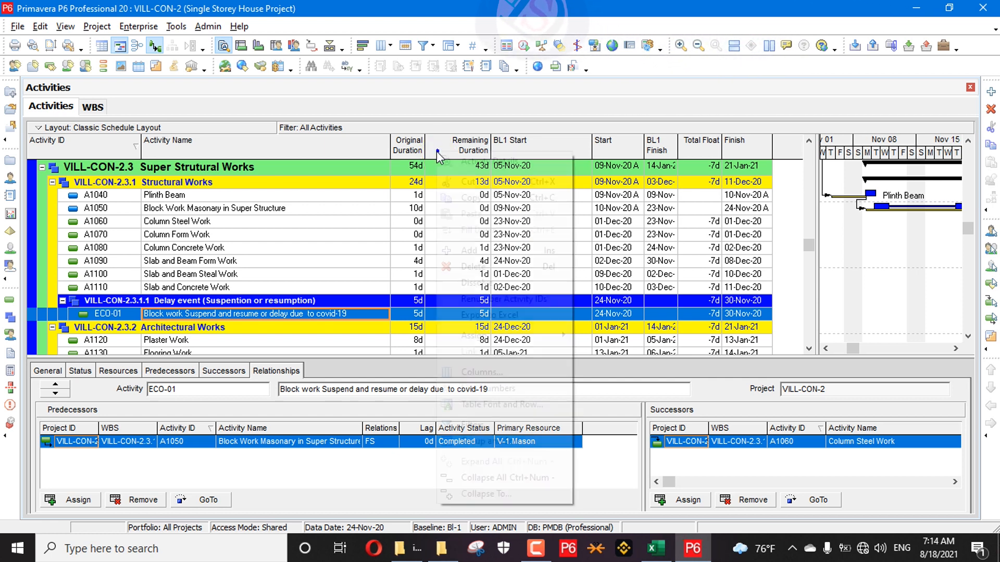
pyautogui.click(465, 373)
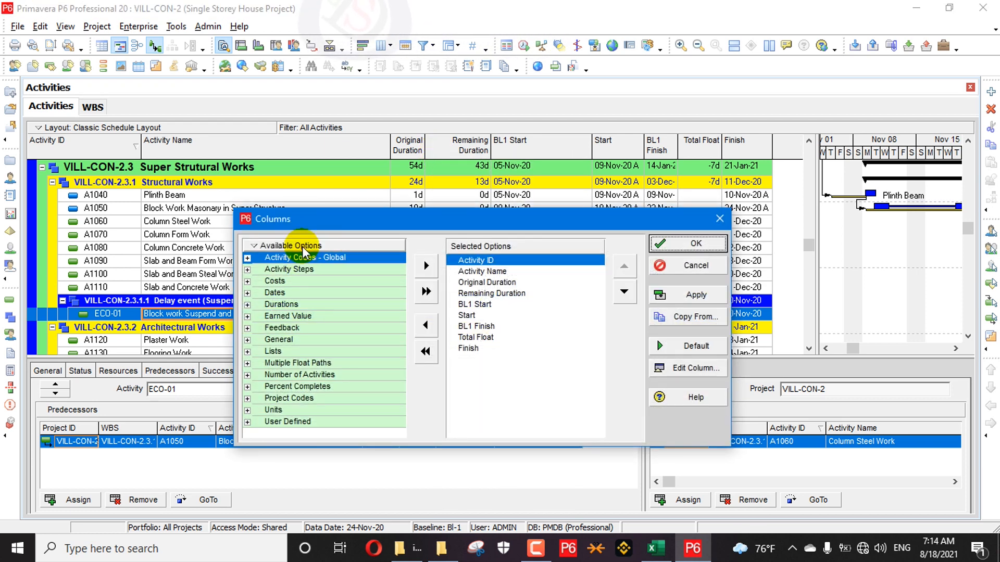
pyautogui.rightClick(303, 249)
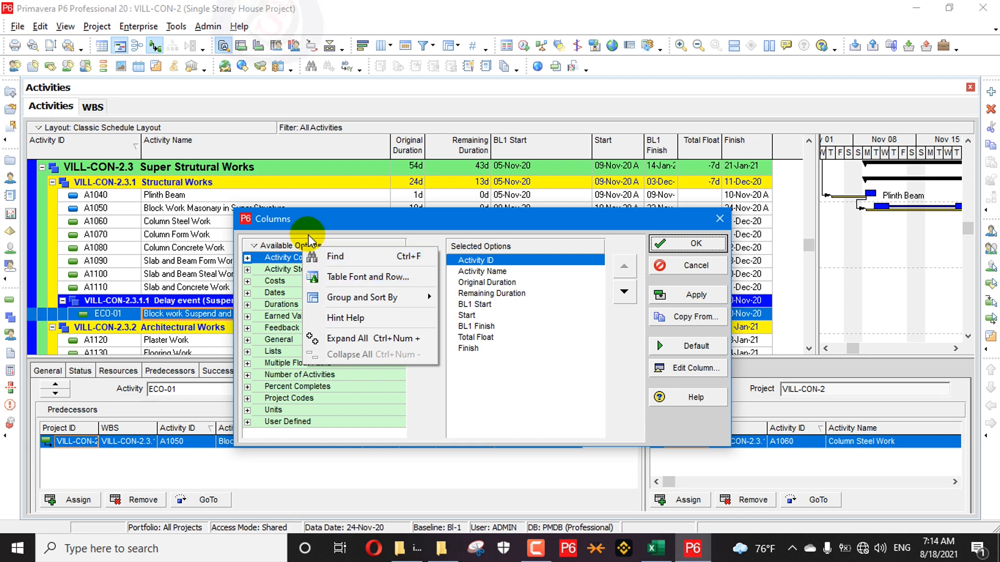
pyautogui.click(333, 255)
pyautogui.write('a')
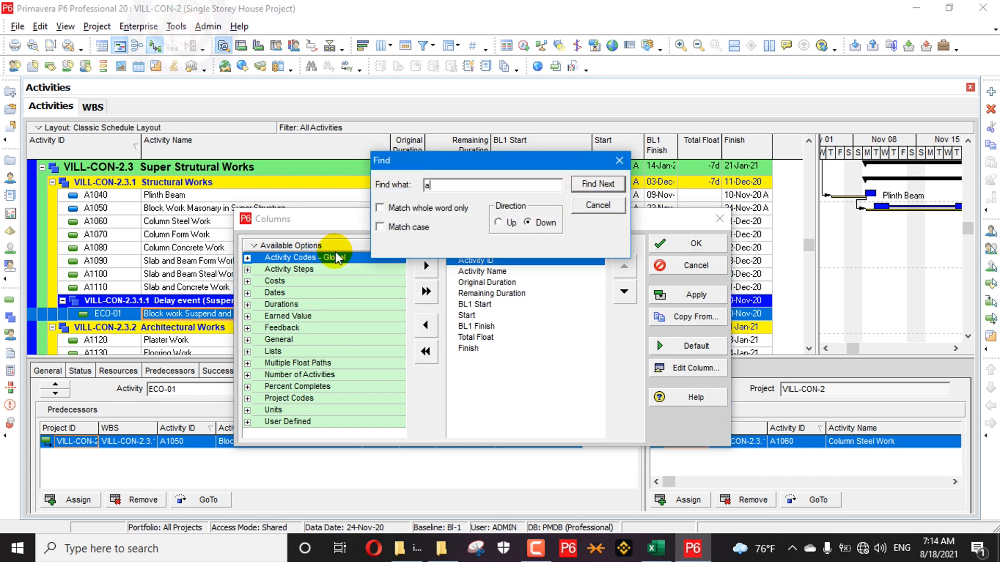
pyautogui.press('BackSpace')
pyautogui.write('s')
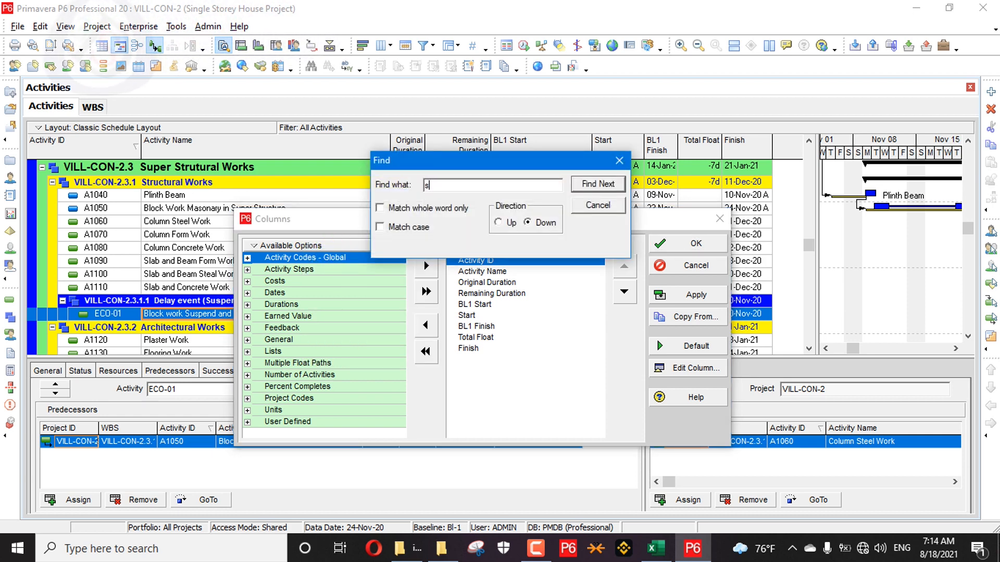
pyautogui.write('usp')
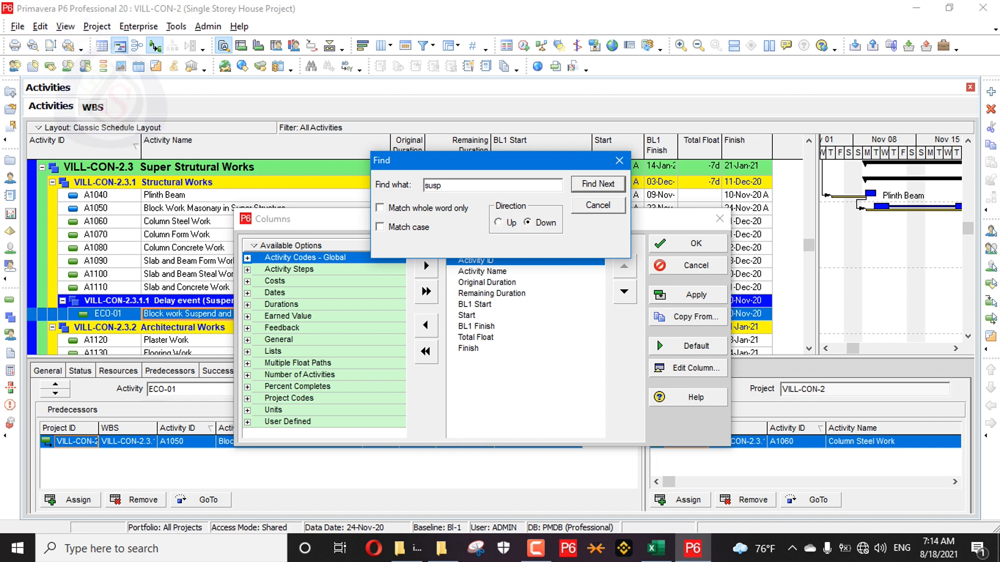
pyautogui.write('end')
pyautogui.press('Return')
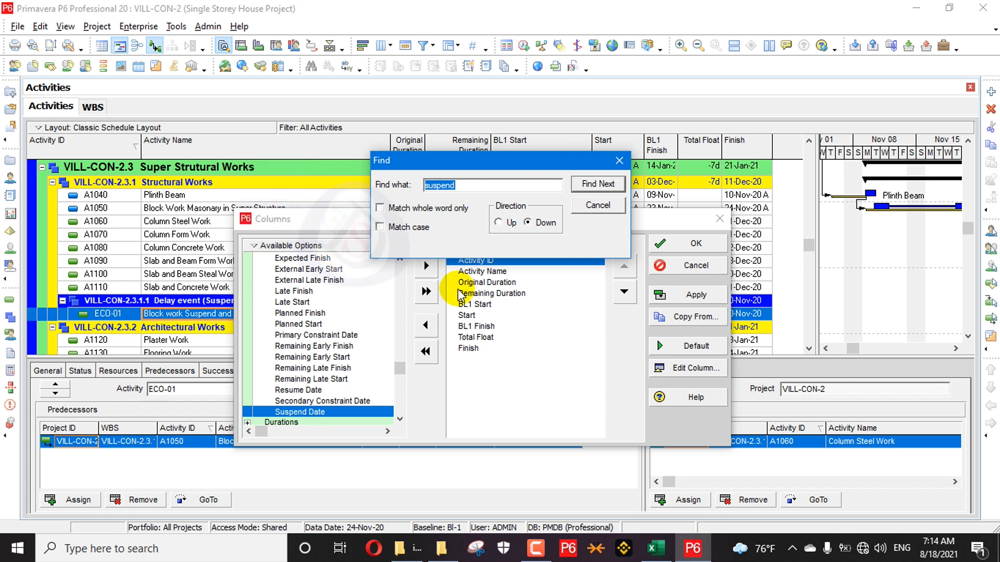
pyautogui.click(426, 266)
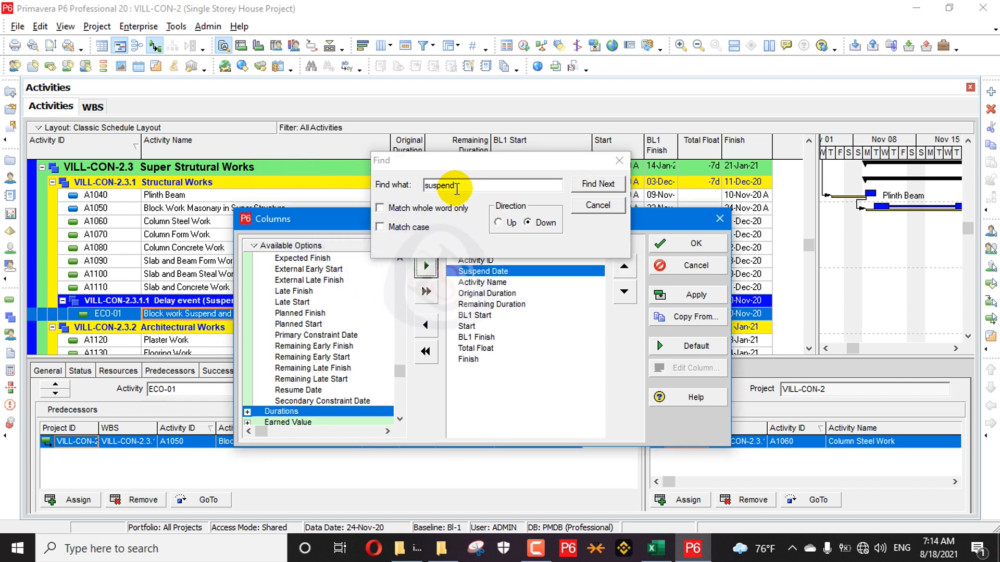
# Step: Search the available columns for "resume", add Resume Date after Suspend Date, and apply the column selection to the activity table
pyautogui.click(391, 182)
pyautogui.write('res')
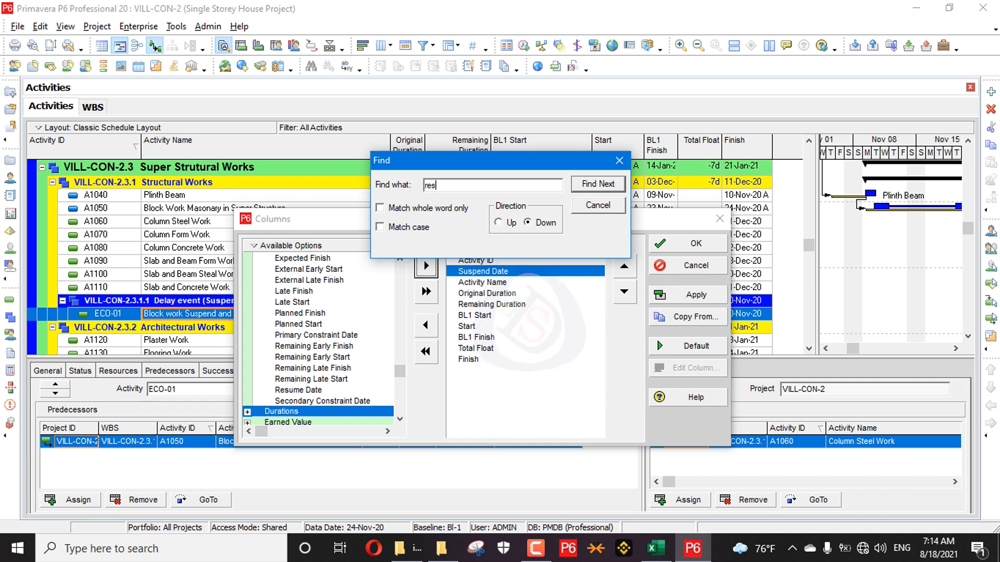
pyautogui.write('ume')
pyautogui.press('Return')
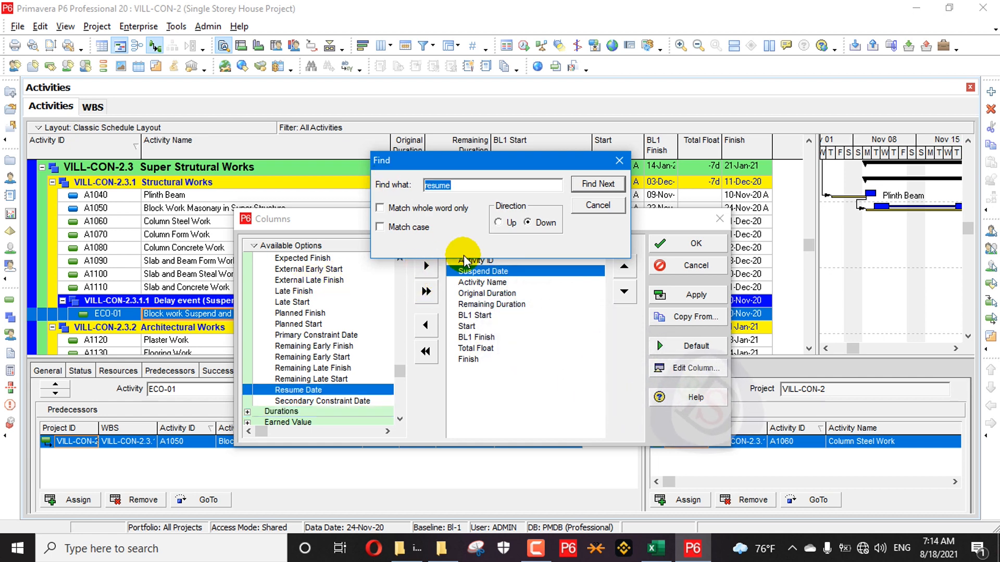
pyautogui.click(425, 274)
pyautogui.click(619, 161)
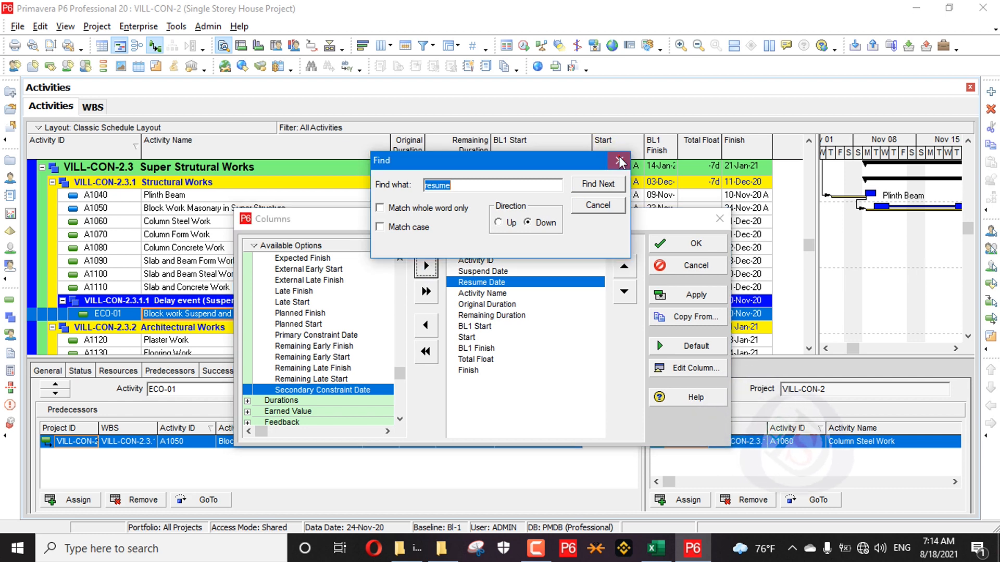
pyautogui.click(690, 295)
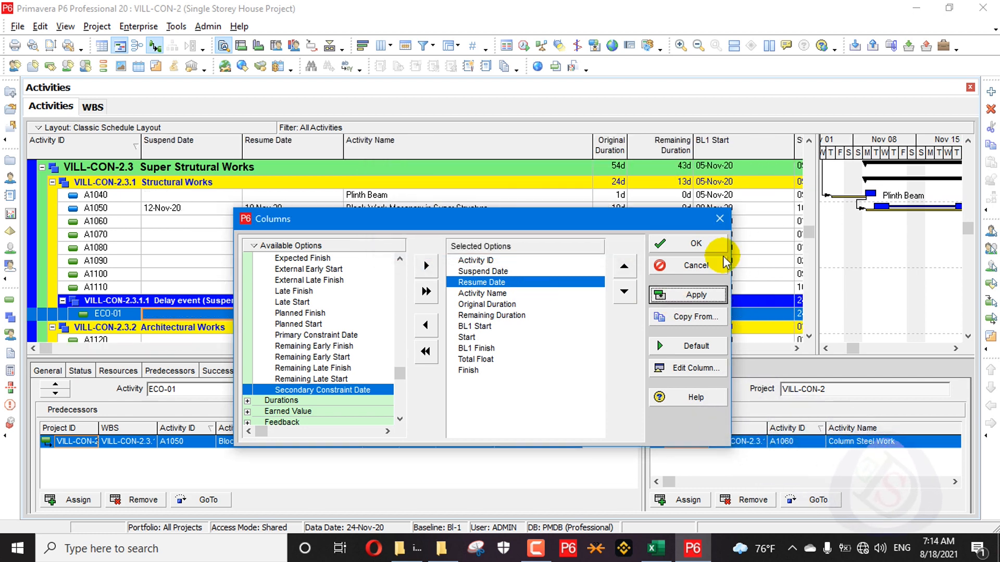
pyautogui.click(721, 243)
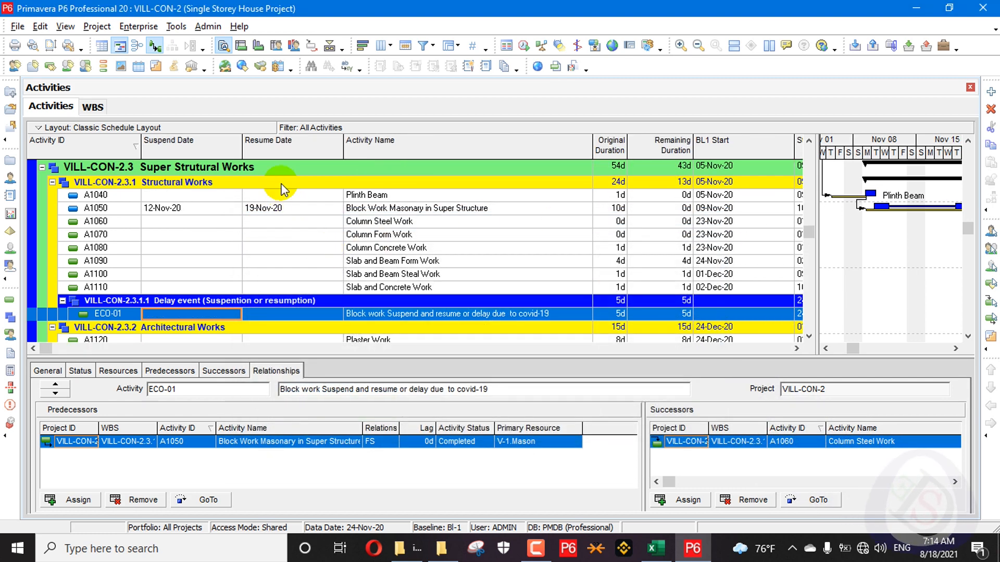
# Step: Mark delay activity ECO-01 as started and look at its Suspend date calendar without picking a date
pyautogui.click(198, 211)
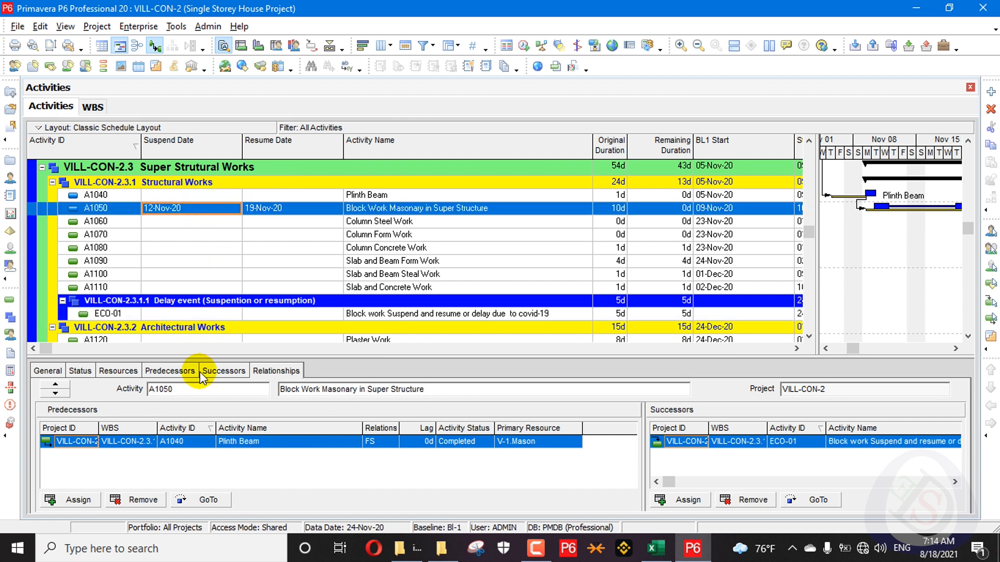
pyautogui.click(222, 315)
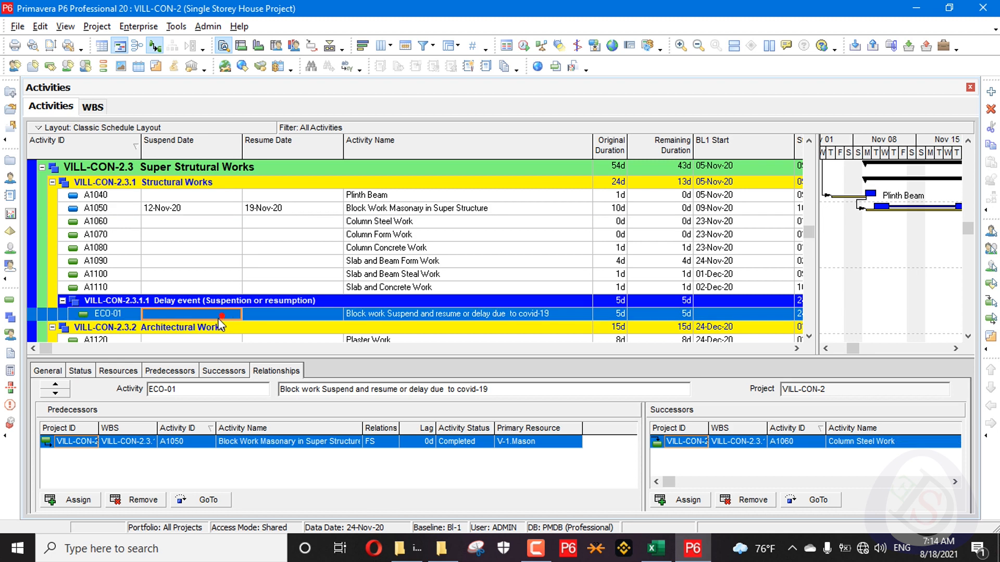
pyautogui.click(81, 371)
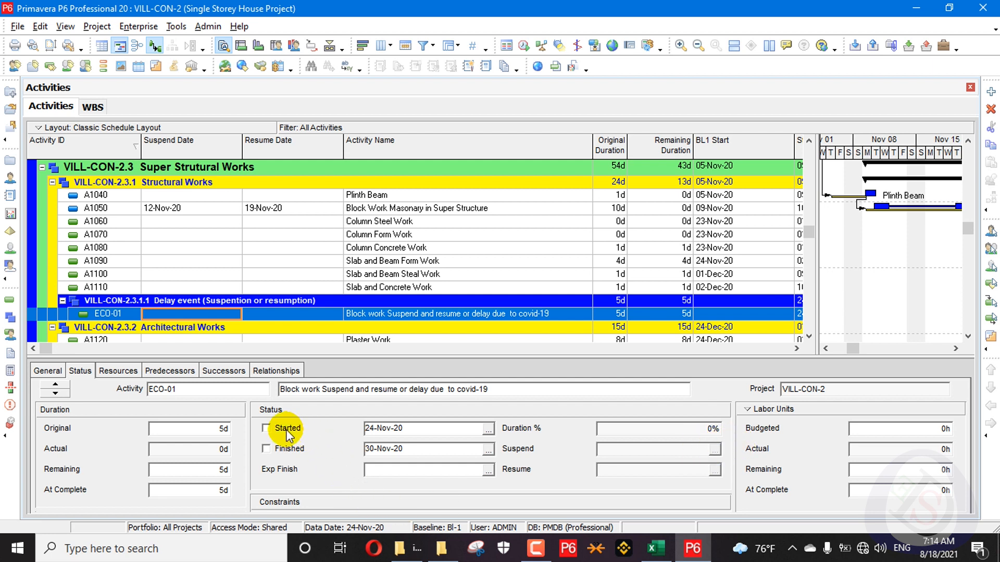
pyautogui.click(714, 450)
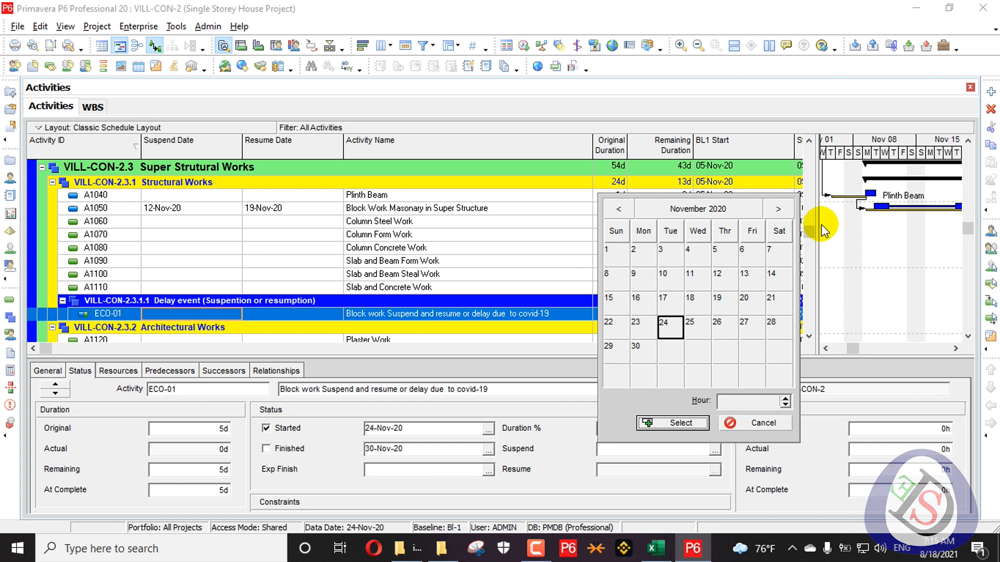
pyautogui.click(736, 429)
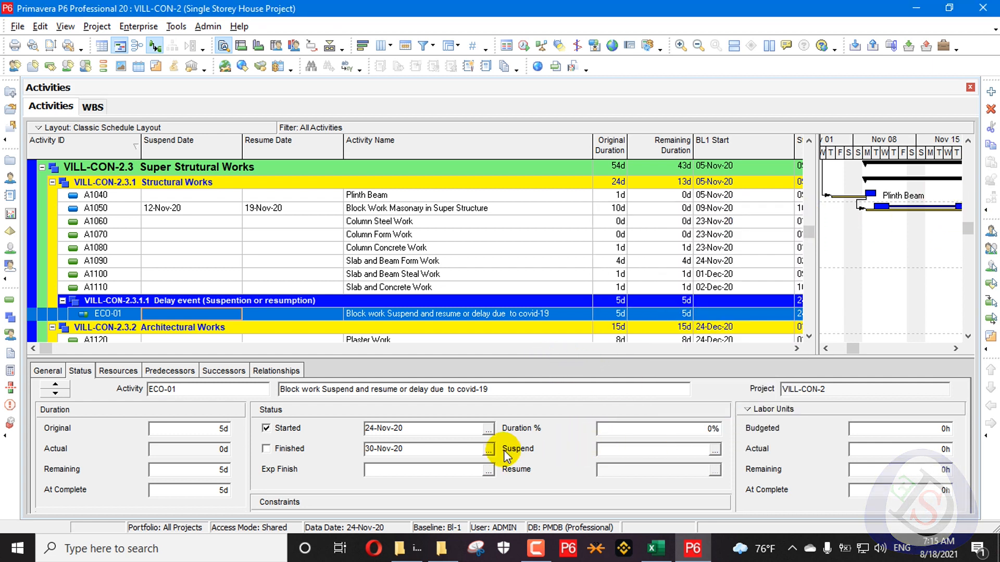
# Step: Add a new activity named "Block work continuted" to the Structural Works
pyautogui.click(393, 225)
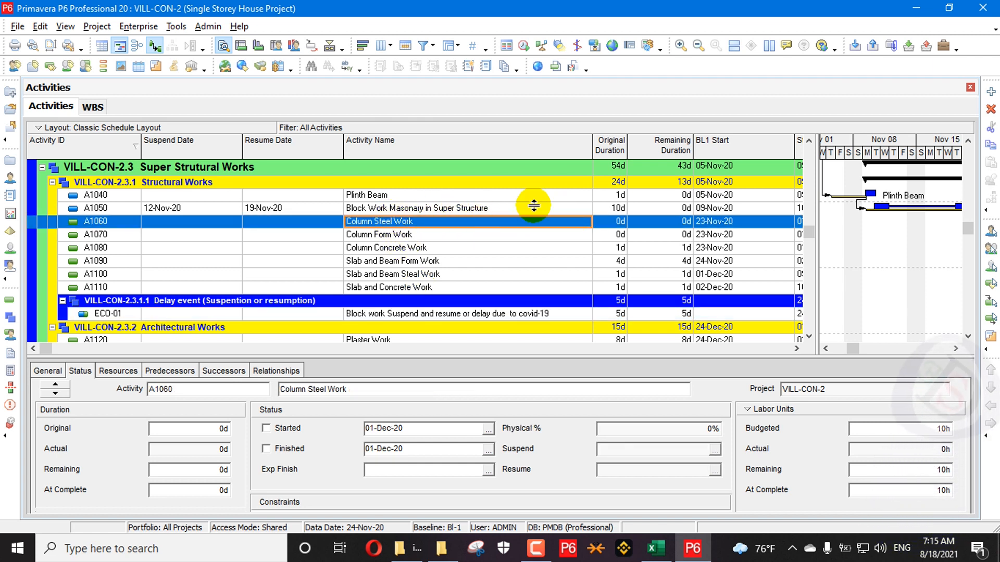
pyautogui.click(991, 93)
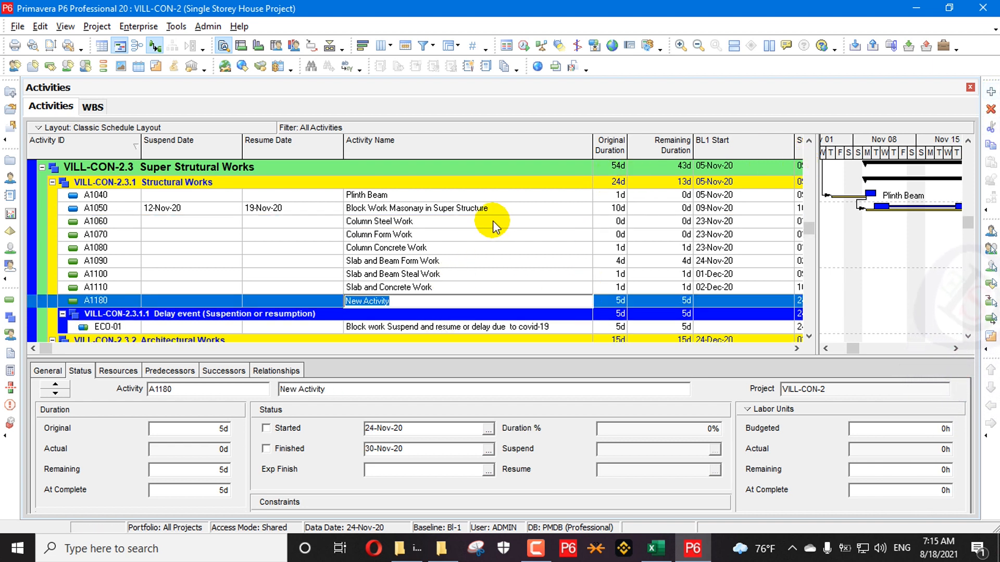
pyautogui.click(461, 332)
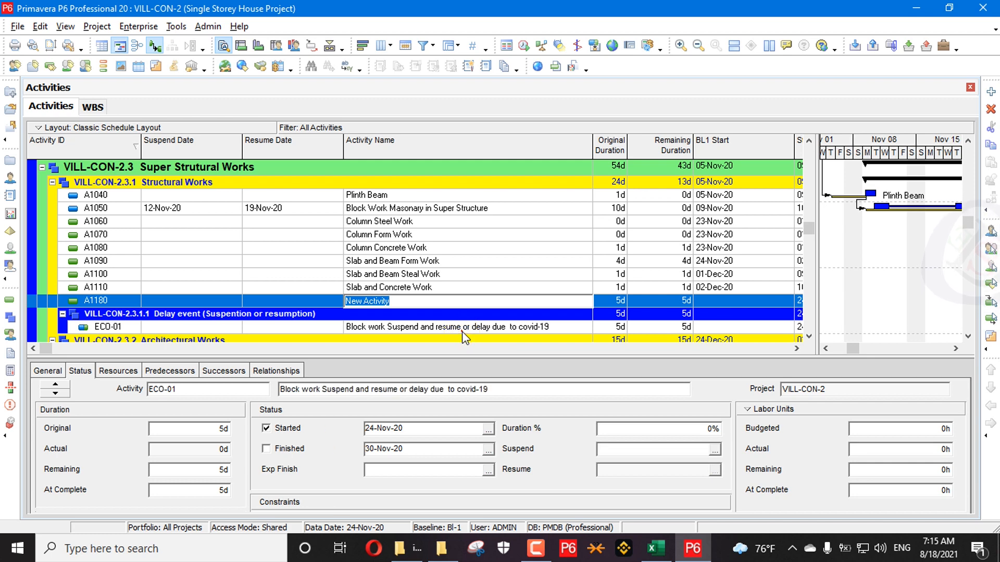
pyautogui.scroll(-1, 461, 331)
pyautogui.click(429, 286)
pyautogui.click(428, 285)
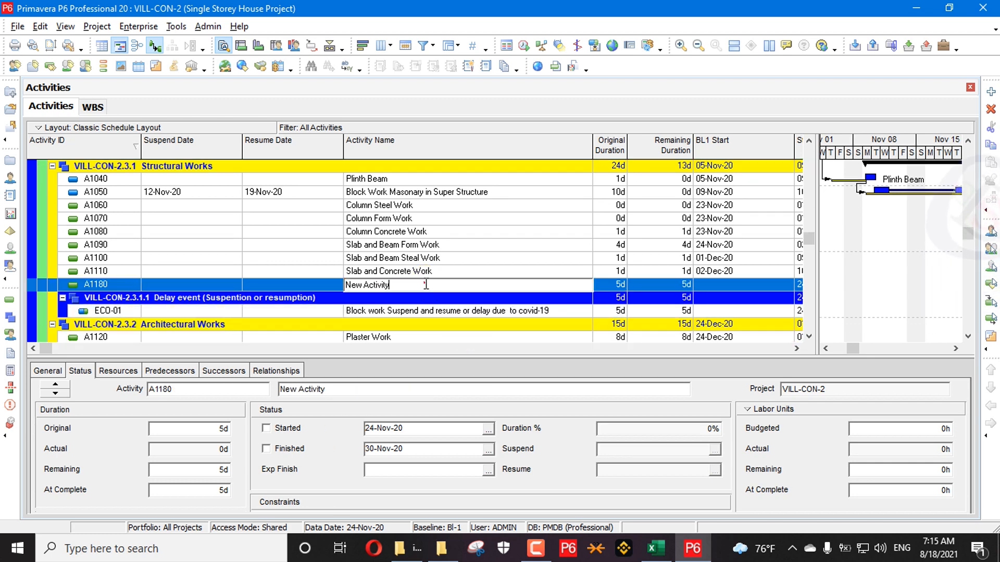
pyautogui.write('B')
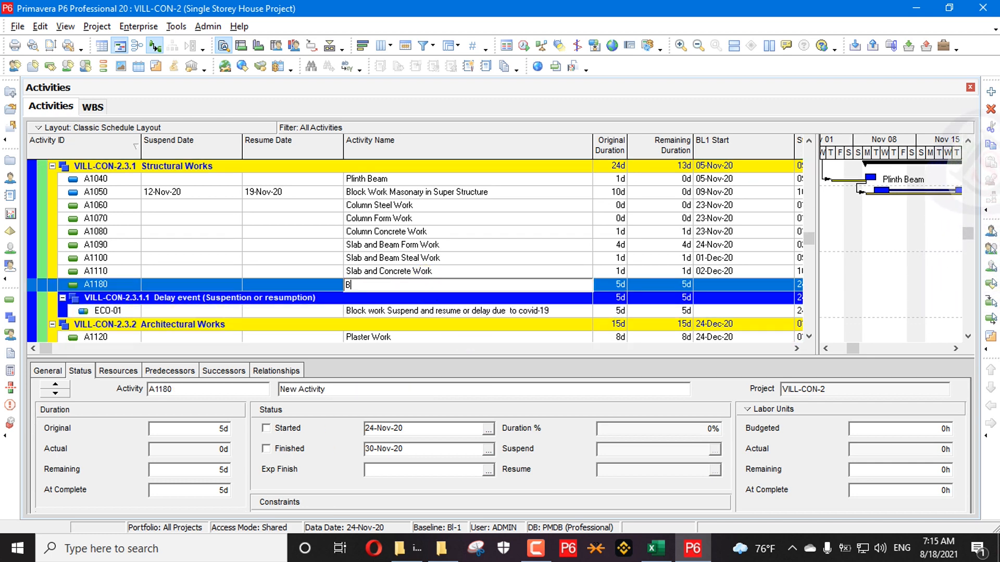
pyautogui.write('lock wo')
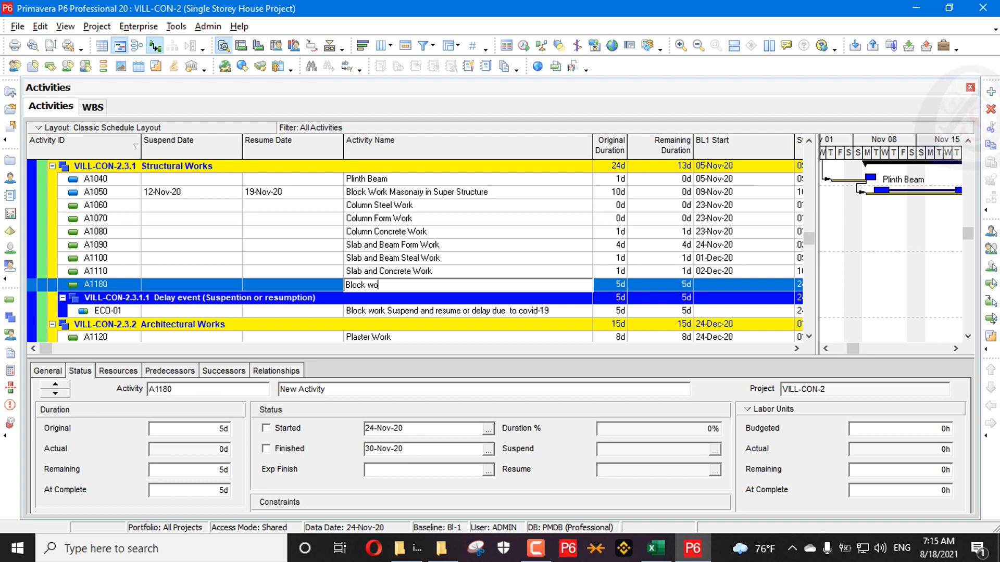
pyautogui.write('rk con')
pyautogui.press('BackSpace')
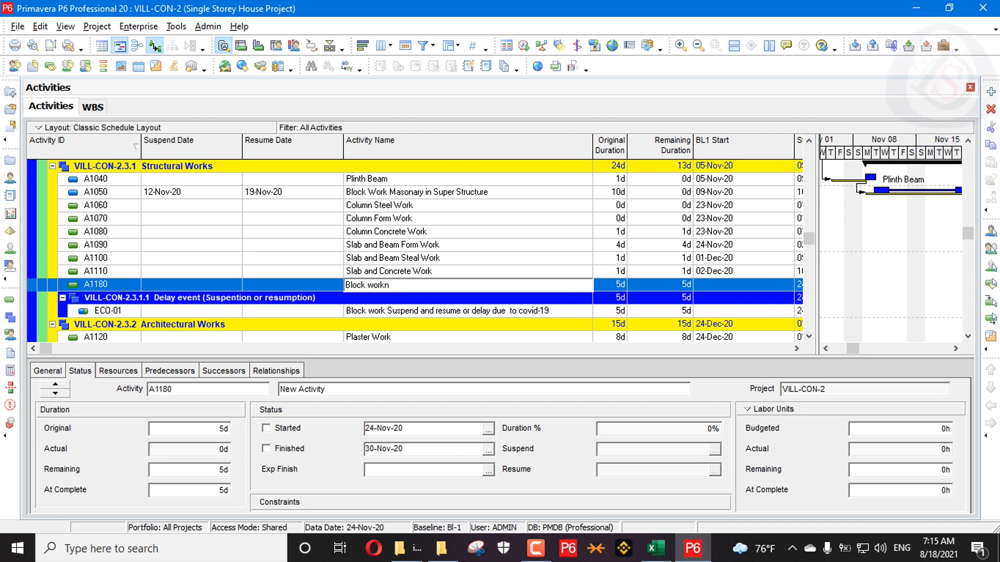
pyautogui.write('continute')
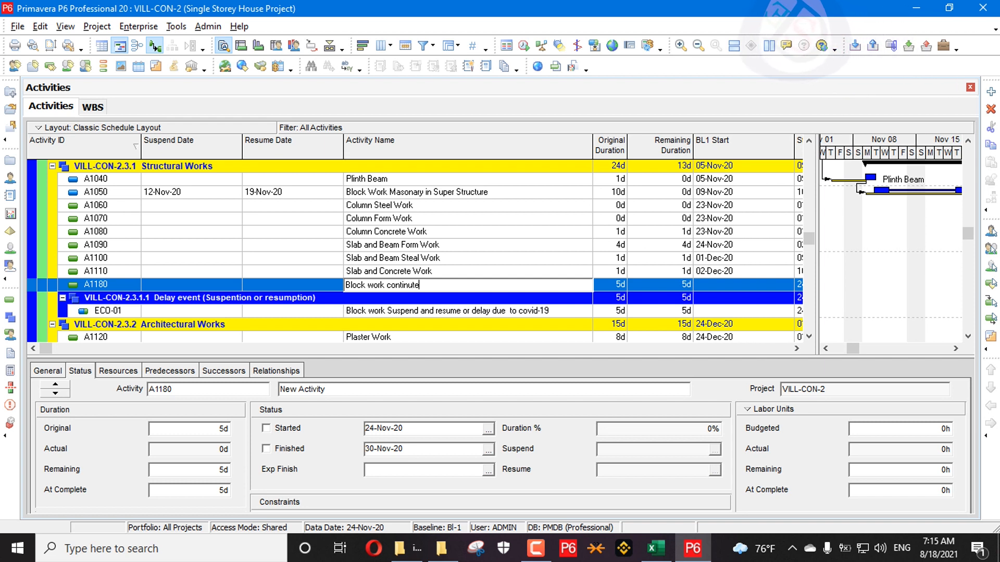
pyautogui.write('d')
pyautogui.click(415, 257)
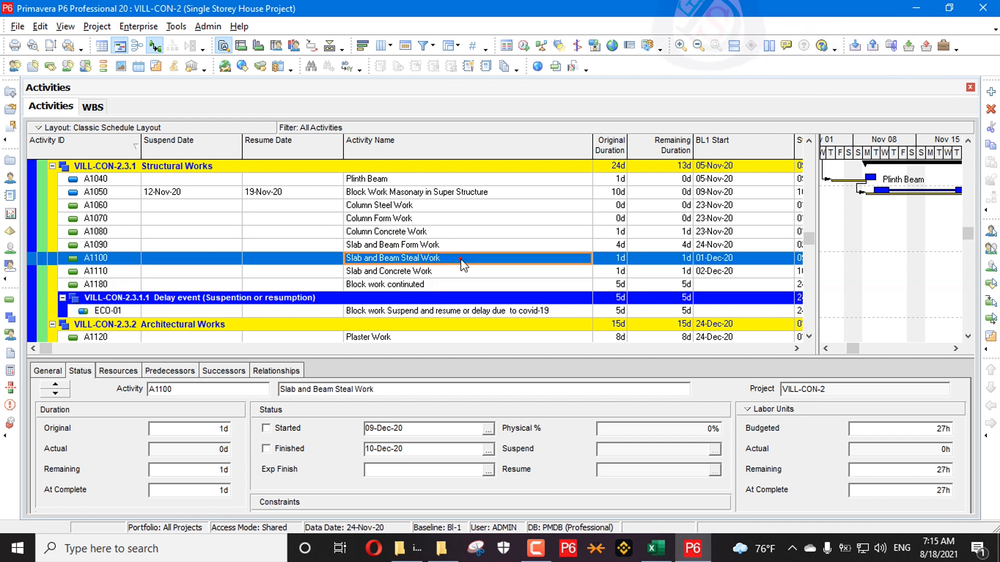
# Step: Remove successor A1060, Column Steel Work, from delay activity ECO-01
pyautogui.click(383, 313)
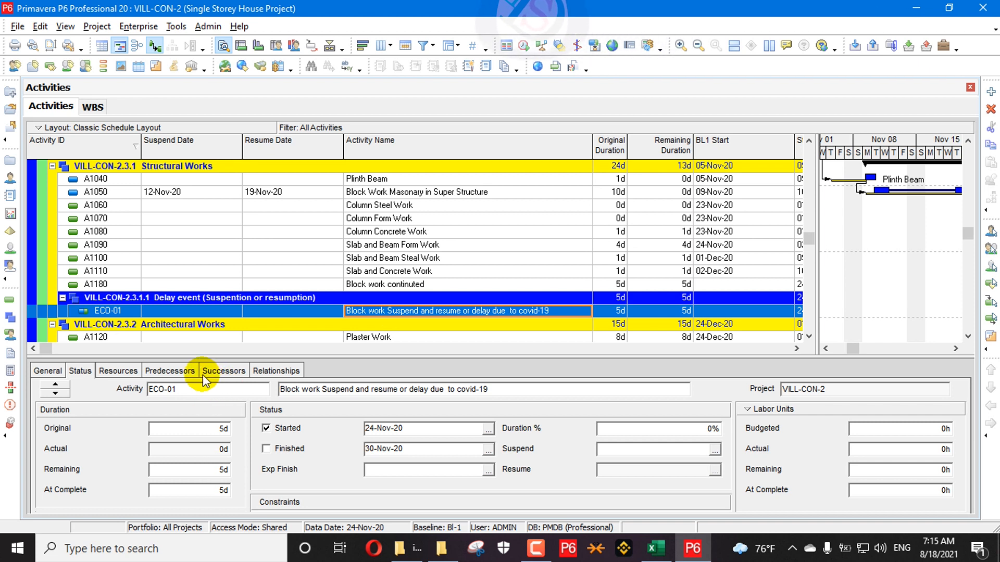
pyautogui.click(170, 369)
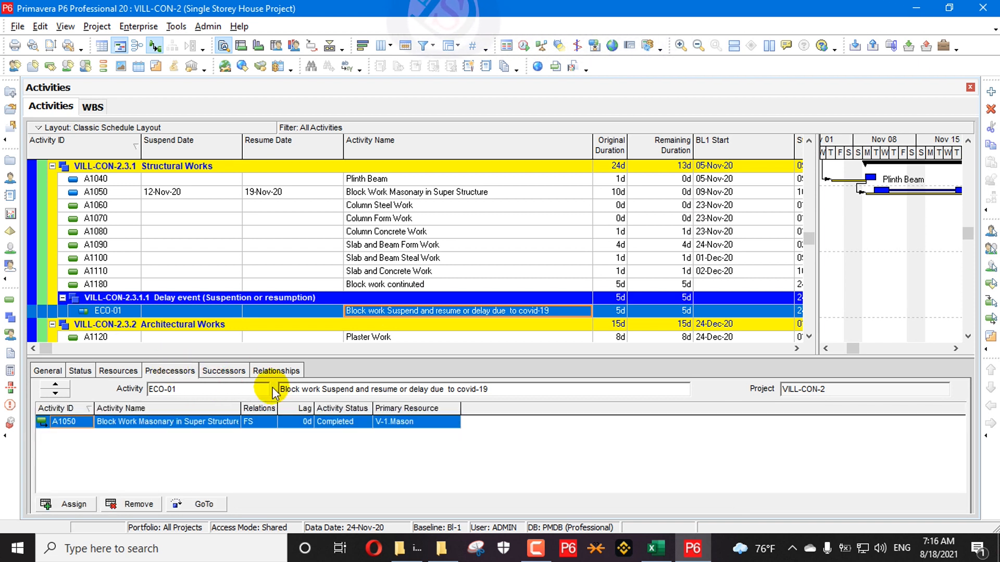
pyautogui.click(274, 370)
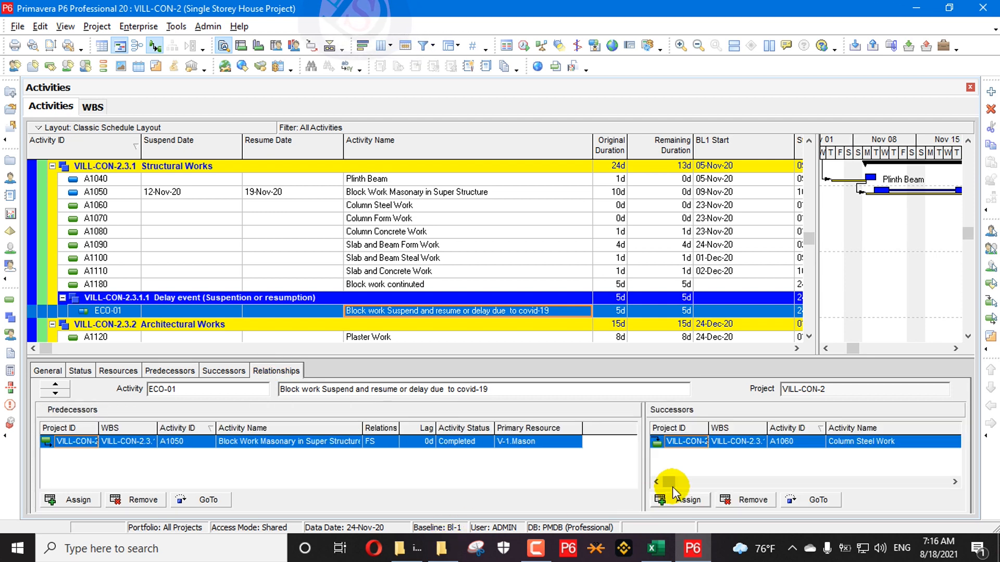
pyautogui.click(748, 499)
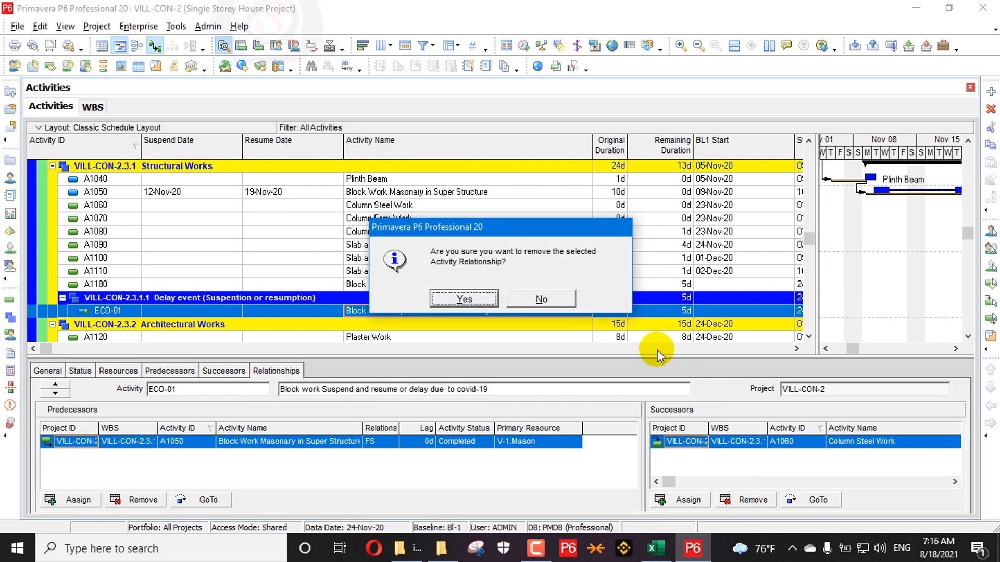
pyautogui.click(494, 303)
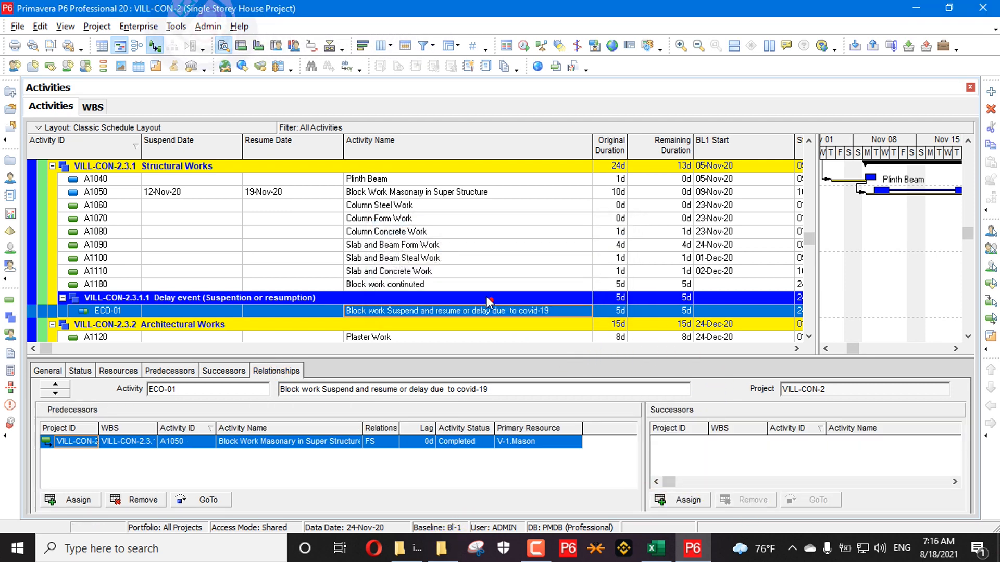
# Step: Assign ECO-01 as predecessor and A1060, Column Steel Work, as successor of the "Block work continuted" activity
pyautogui.click(405, 285)
pyautogui.click(73, 499)
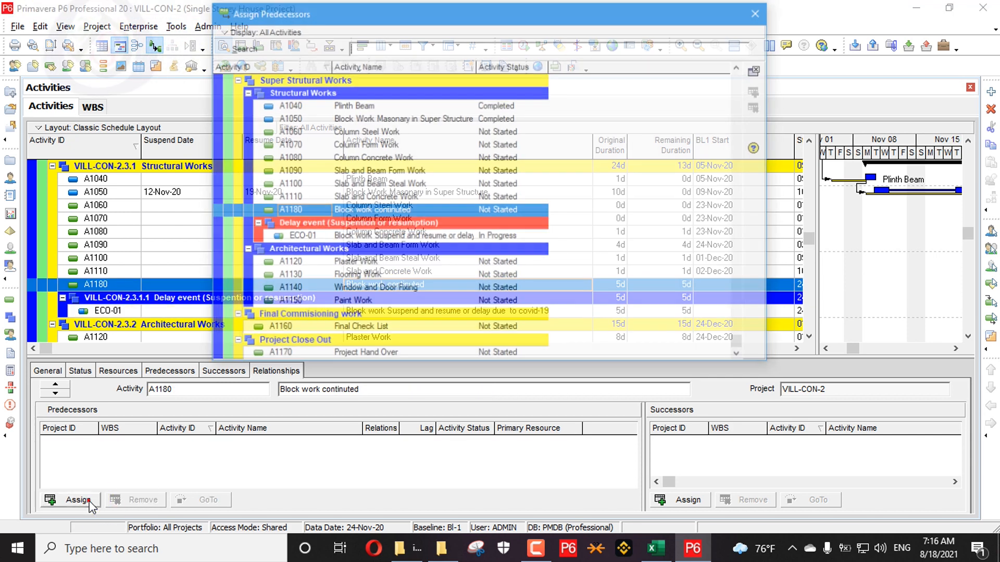
pyautogui.doubleClick(433, 235)
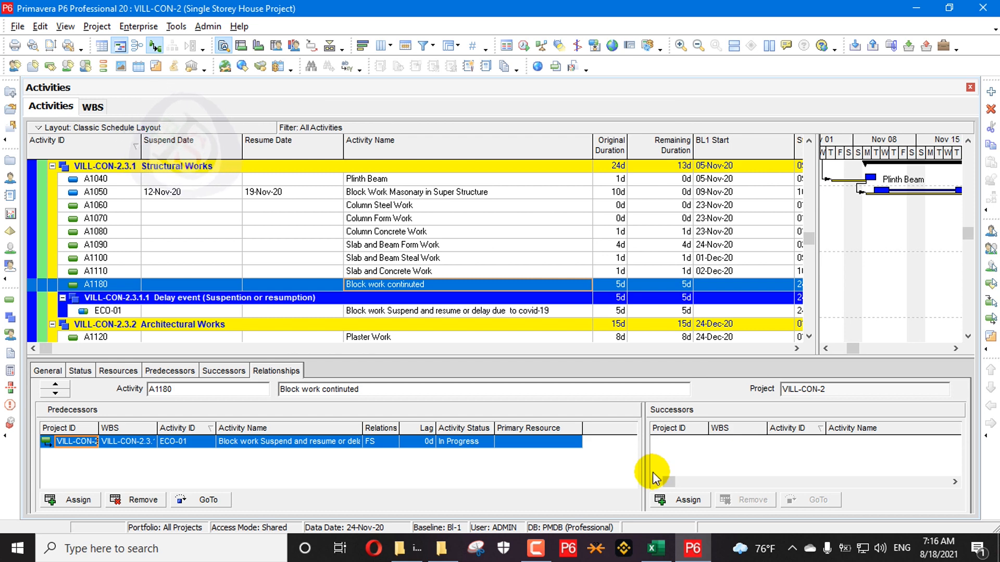
pyautogui.click(667, 501)
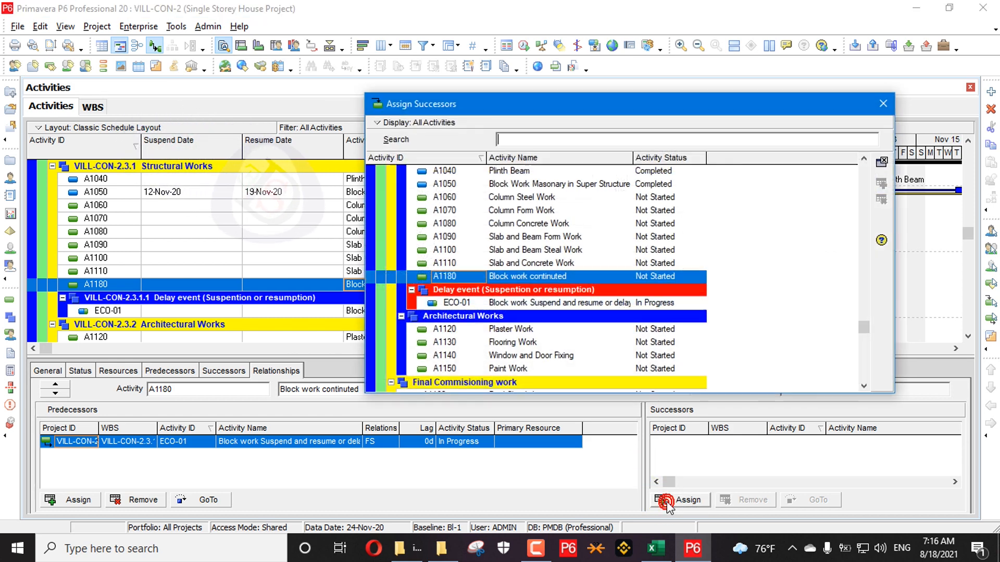
pyautogui.click(598, 203)
pyautogui.doubleClick(598, 203)
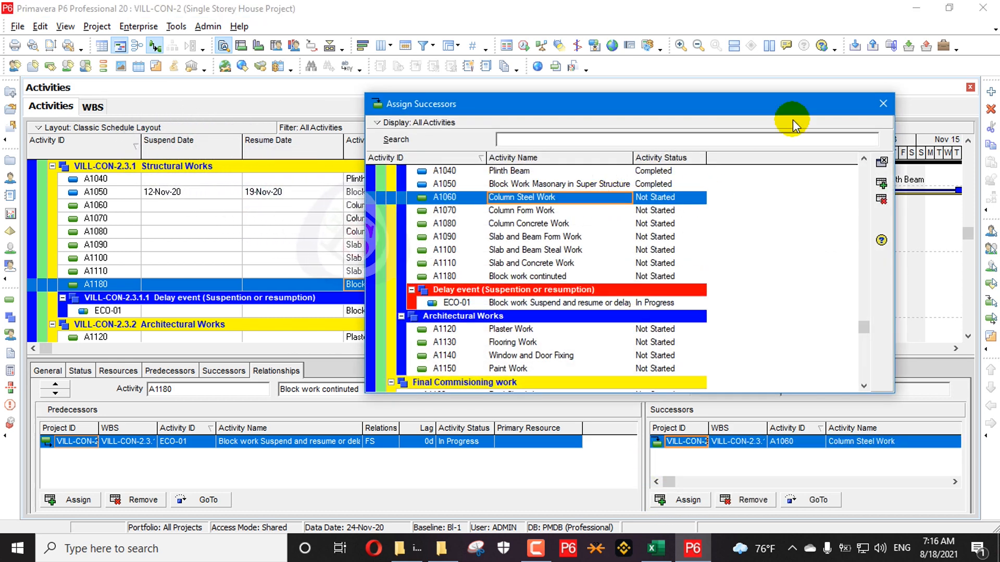
pyautogui.click(883, 104)
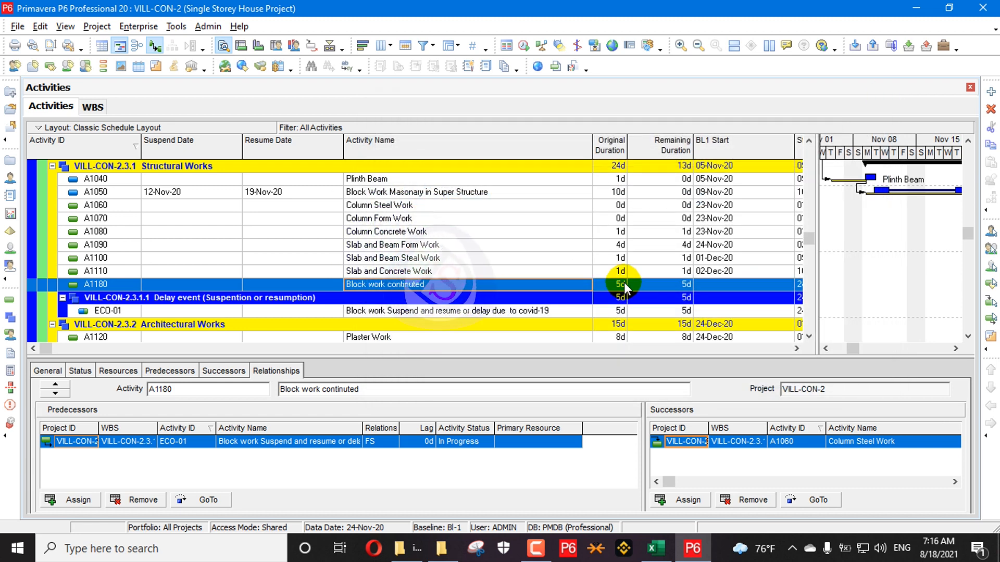
# Step: Set the original duration of delay activity ECO-01 to 3 days
pyautogui.click(613, 311)
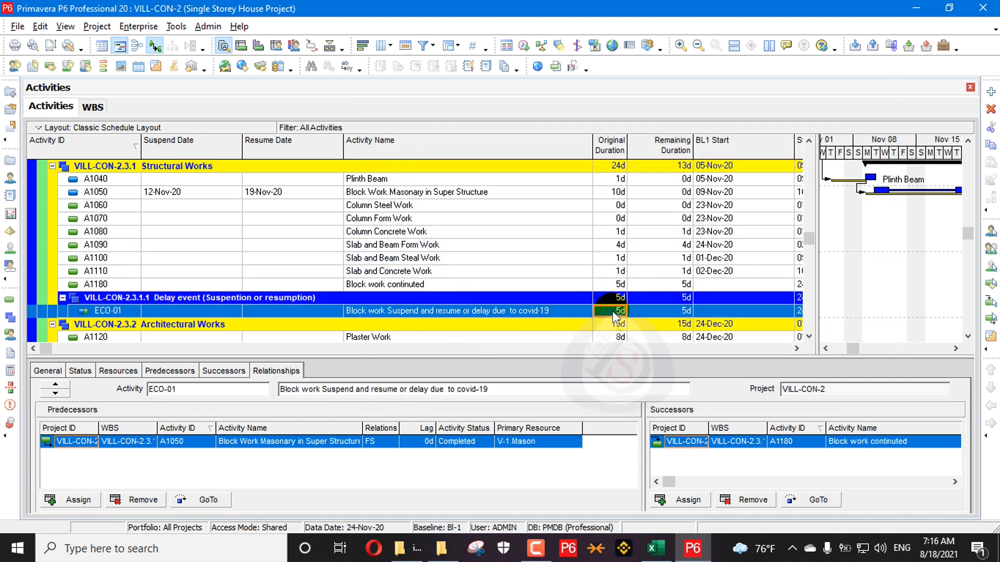
pyautogui.write('3')
pyautogui.press('Return')
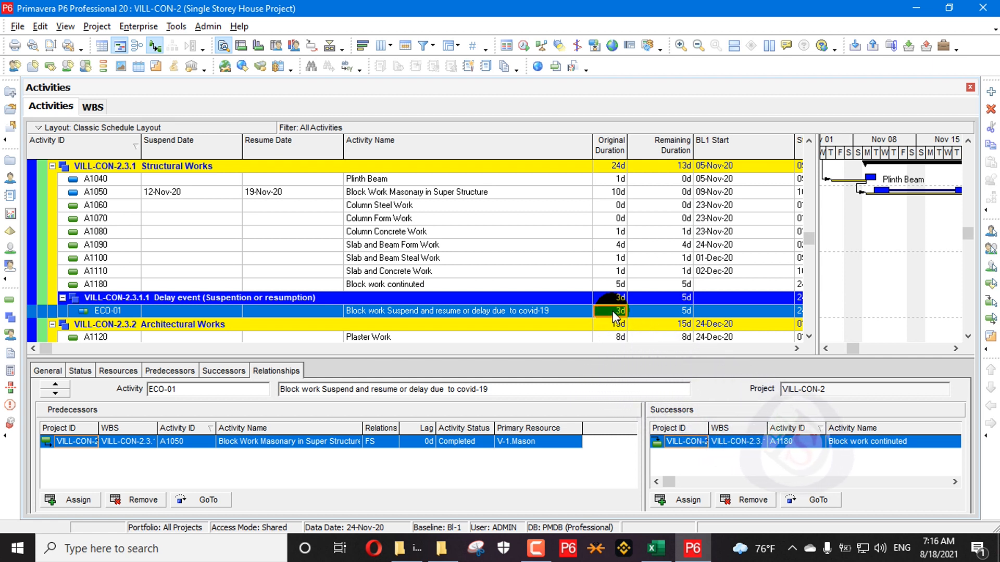
# Step: Reschedule the project and widen the activity table to review the Start, Total Float and Finish columns of the structural works
pyautogui.press('F9')
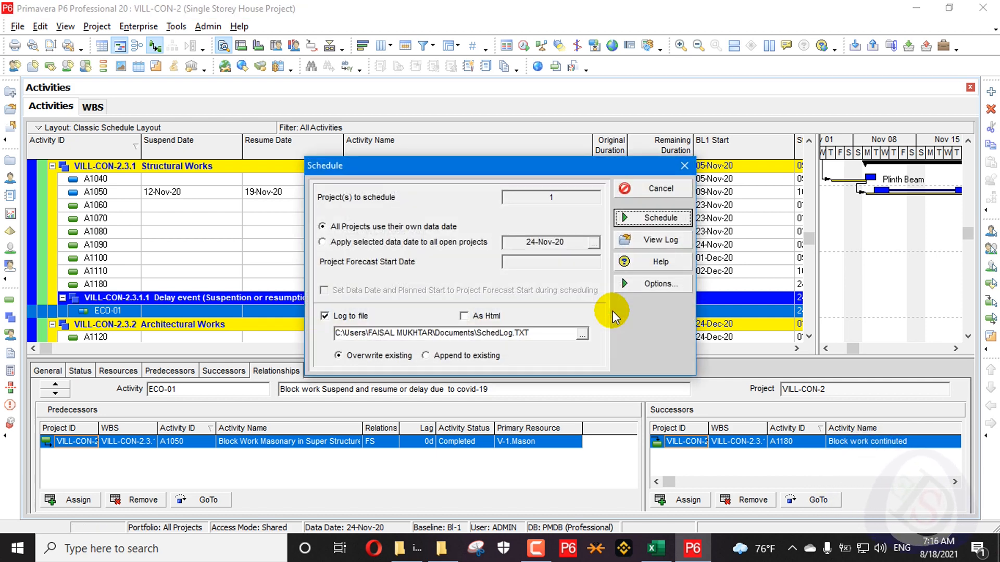
pyautogui.click(645, 219)
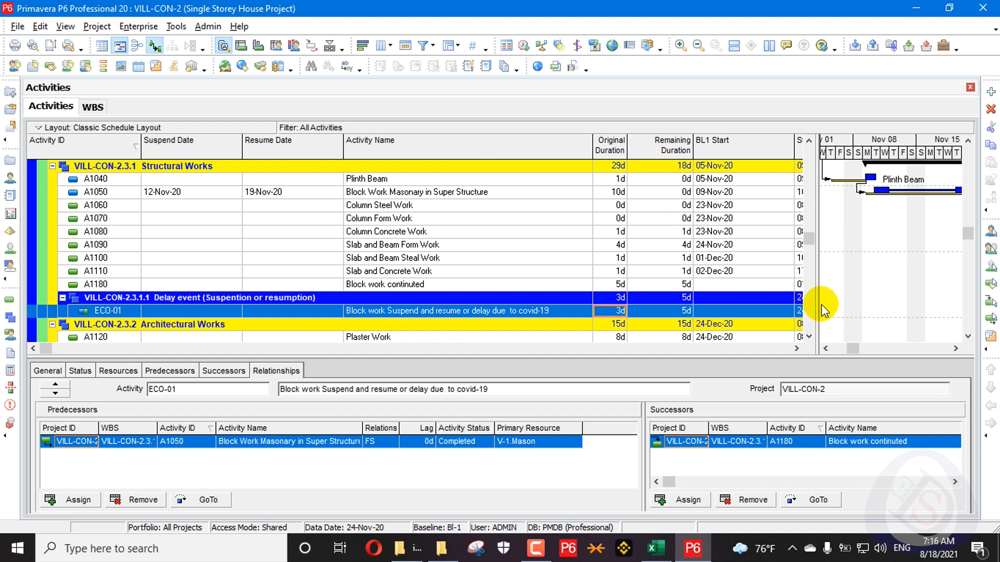
pyautogui.moveTo(817, 258); pyautogui.dragTo(908, 258)
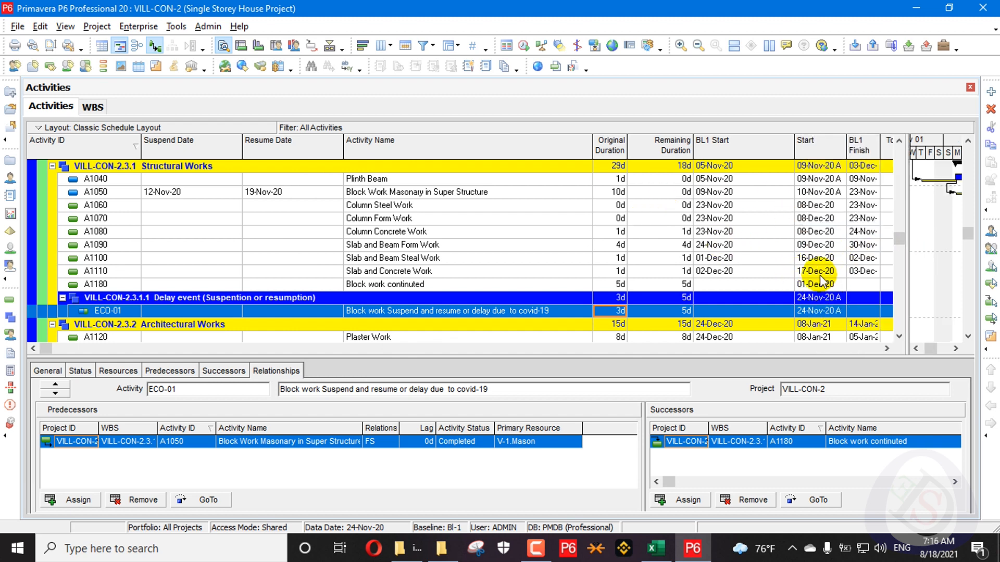
pyautogui.click(884, 347)
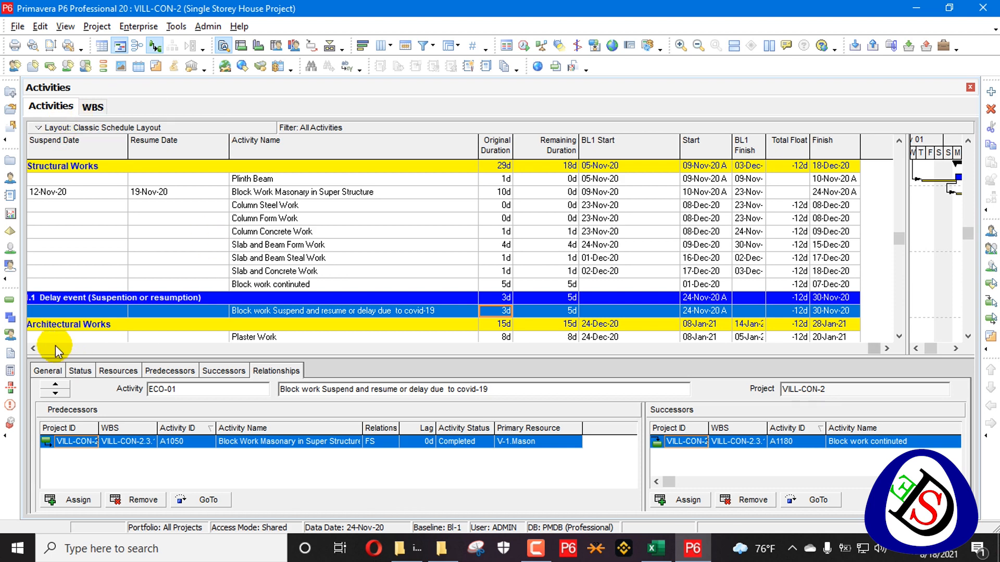
# Step: Sort the activities by start date and place the Start column directly after Original Duration in the activity table
pyautogui.click(33, 349)
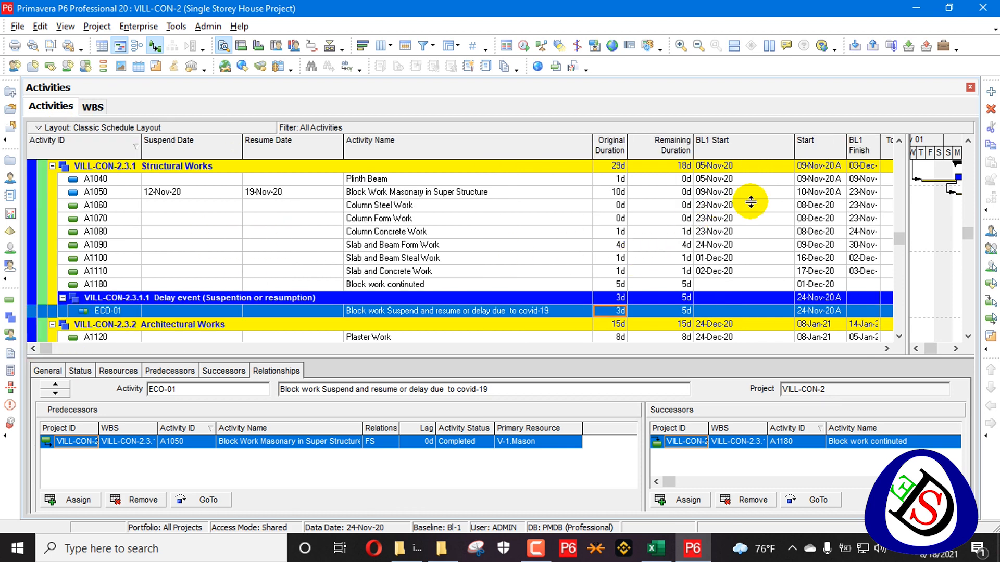
pyautogui.click(814, 147)
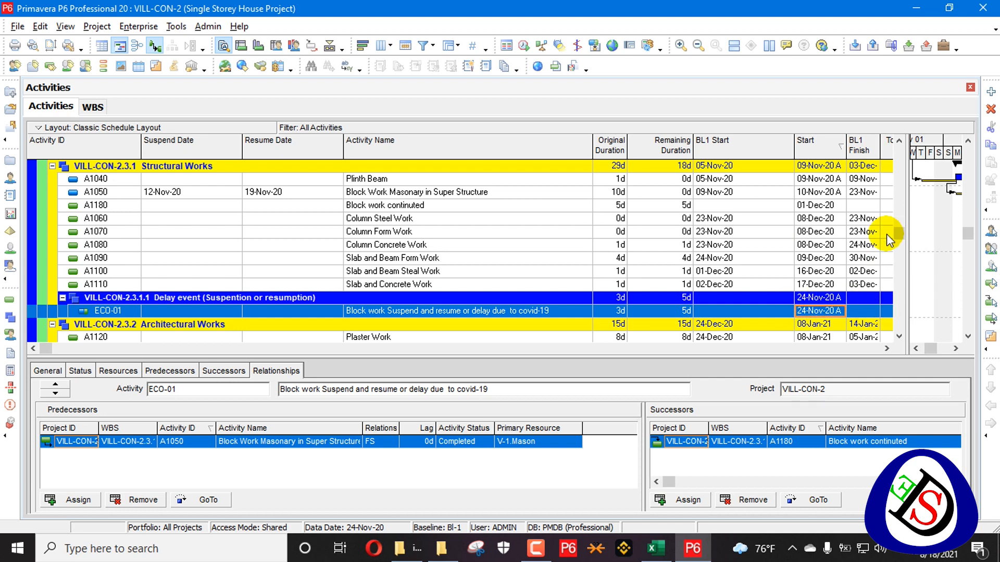
pyautogui.moveTo(683, 150); pyautogui.dragTo(682, 149)
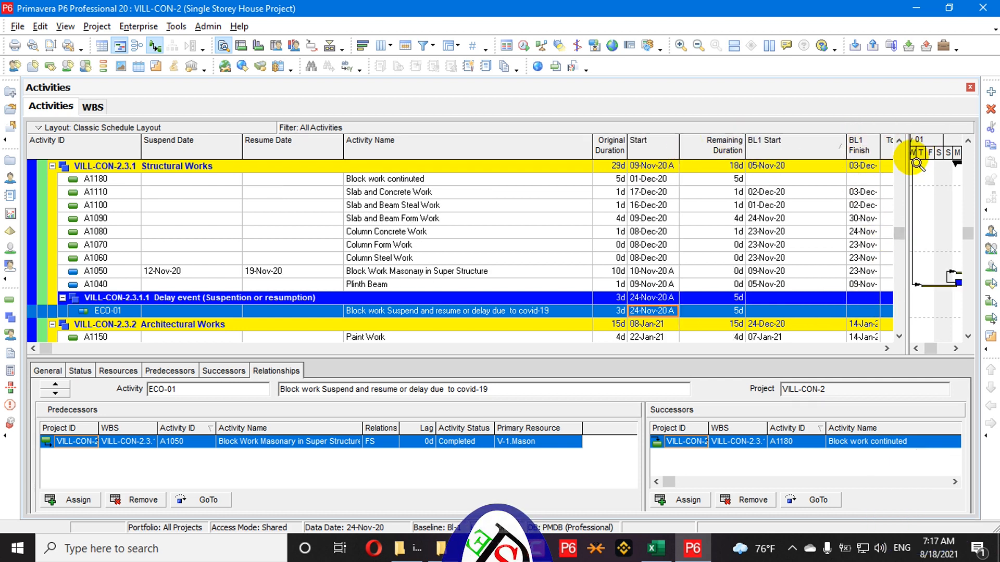
# Step: Place the Finish column directly after Start, widen it to show full dates, and order the activities by ascending start date
pyautogui.moveTo(906, 155); pyautogui.dragTo(754, 151)
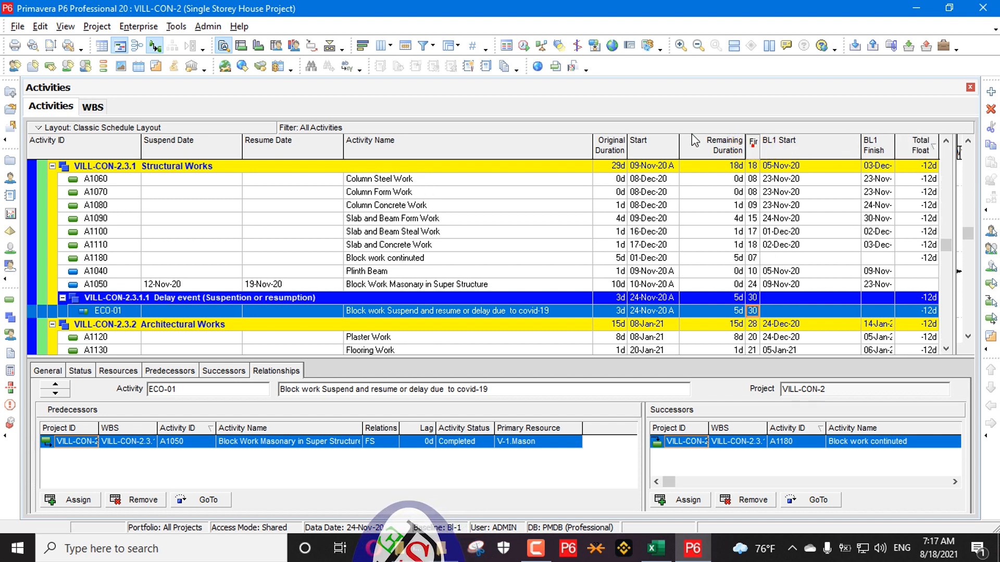
pyautogui.moveTo(695, 140); pyautogui.dragTo(739, 144)
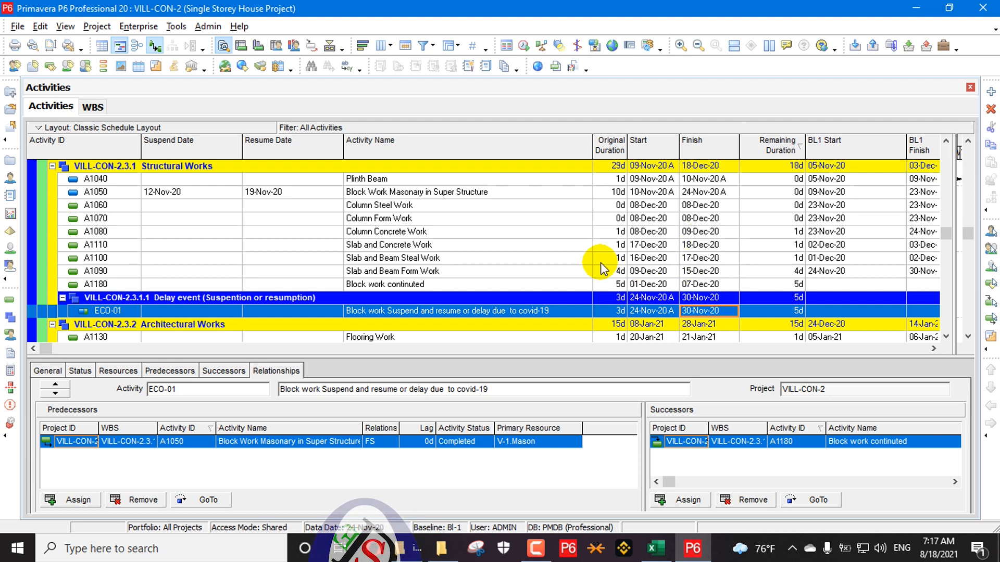
pyautogui.click(649, 151)
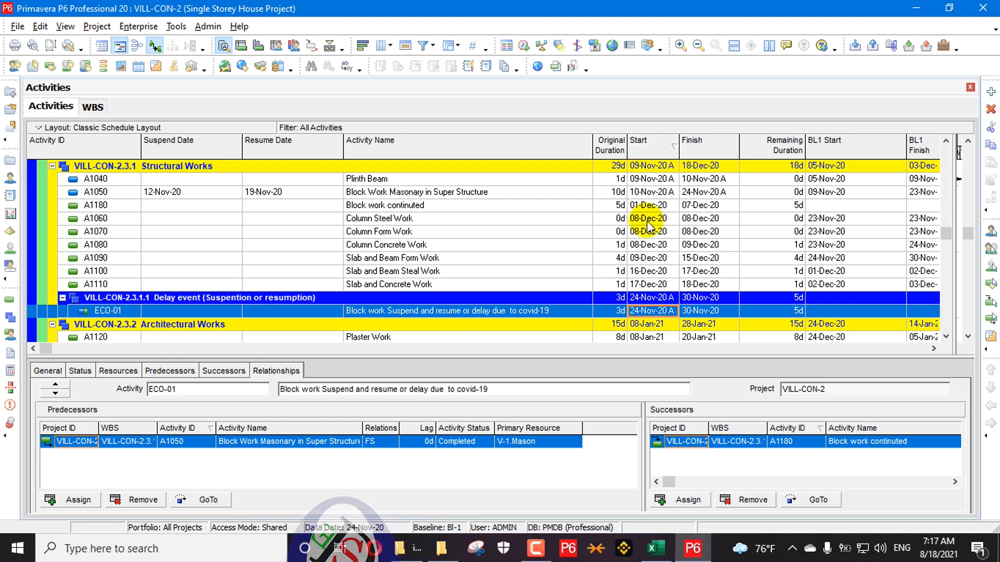